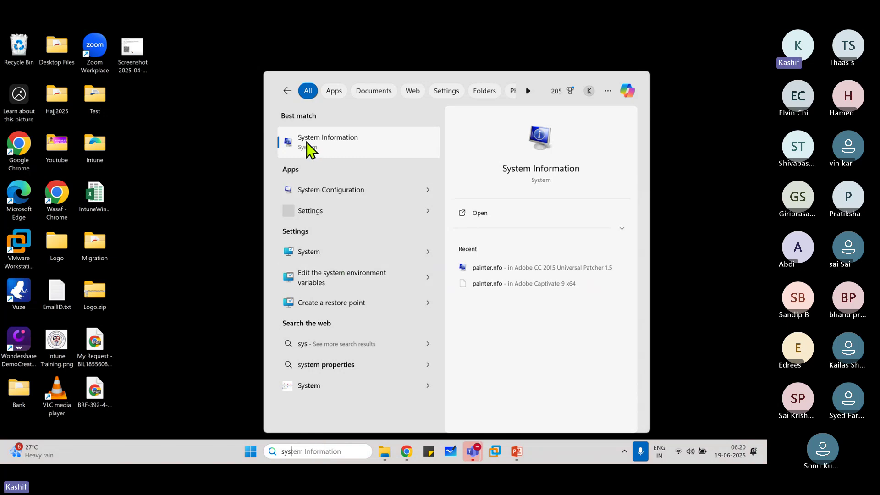
Open System Information from the 'sys' Start search results.
left_click(360, 151)
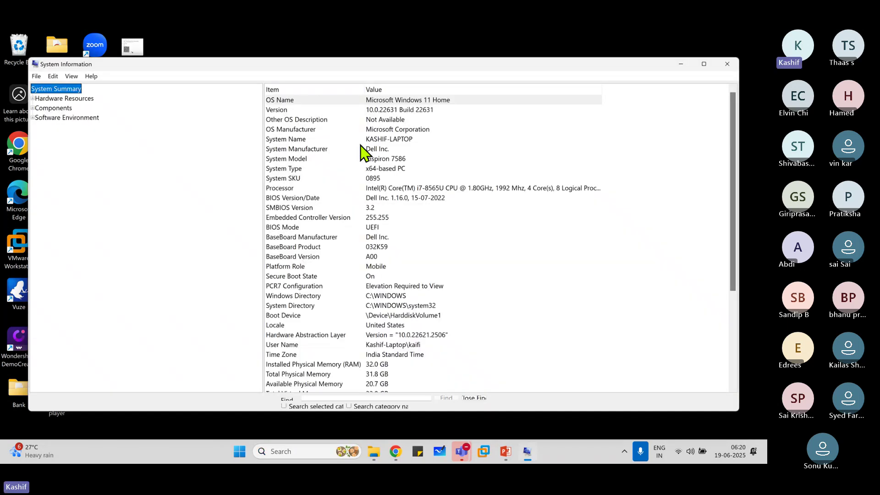
Maximize System Information and widen the Value column to reveal the full Intel Core i7-8565U processor text.
left_click(704, 64)
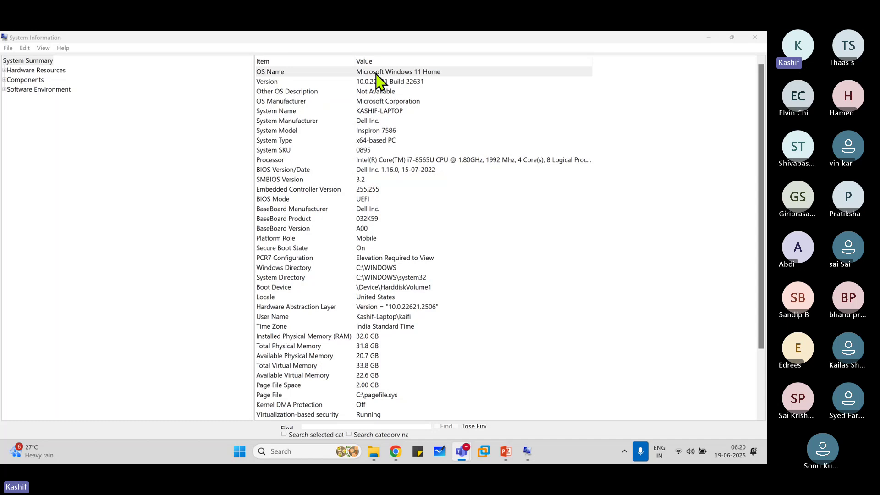
left_click(326, 72)
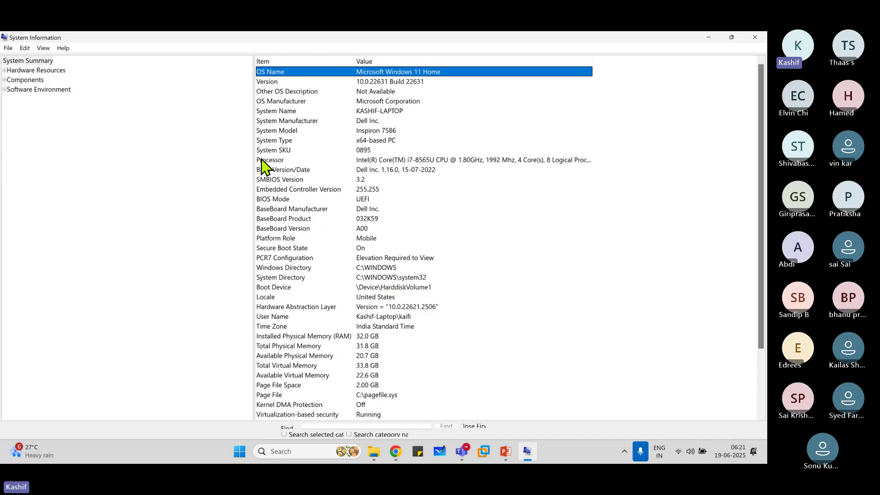
left_click(275, 160)
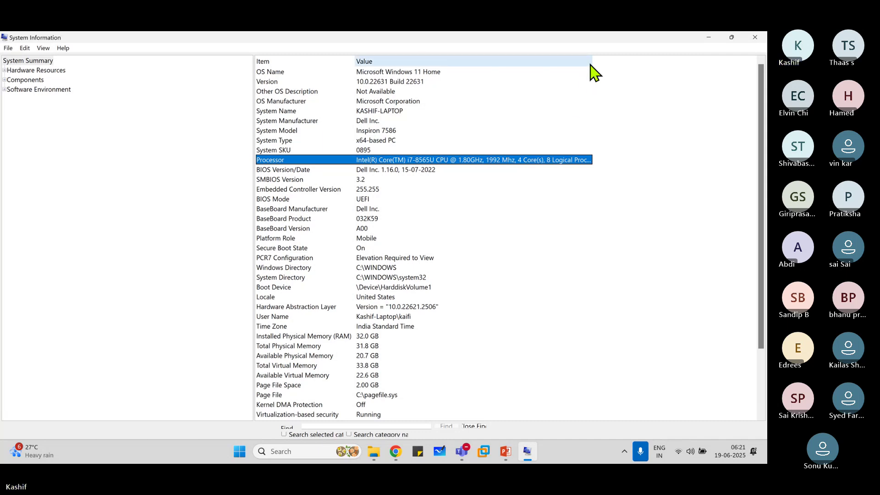
left_click_drag(591, 60, 674, 66)
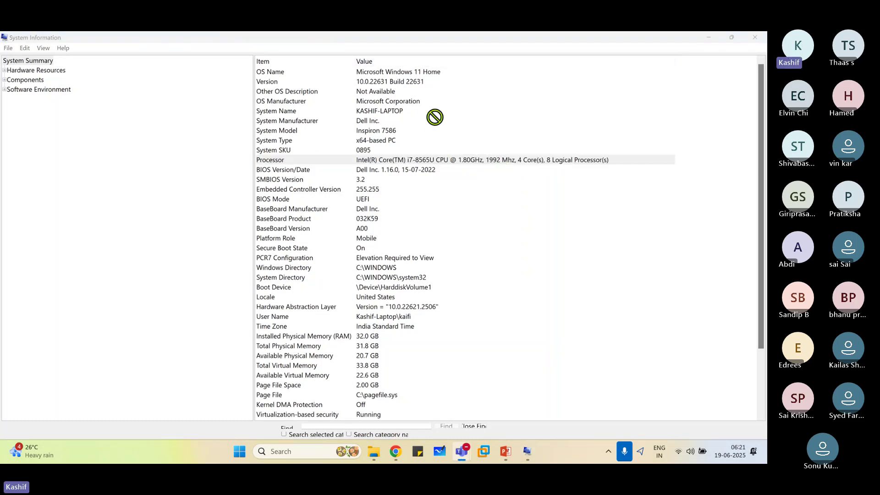
left_click(565, 163)
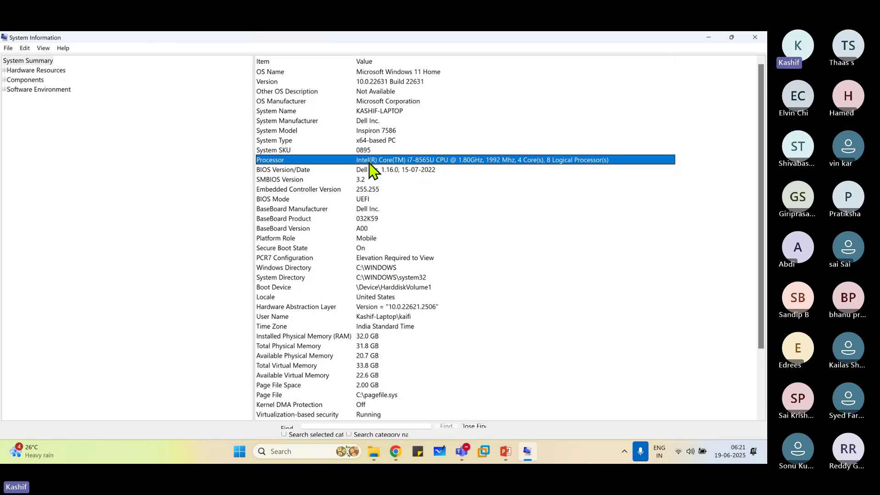
left_click(302, 339)
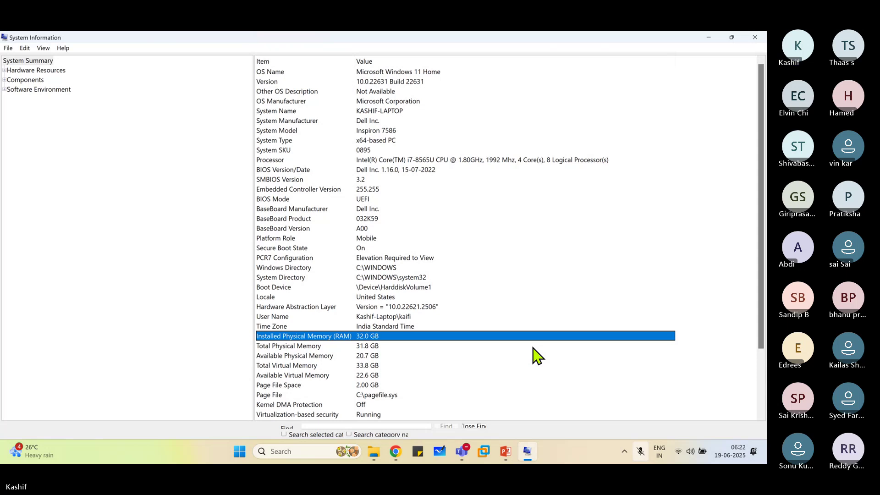
key("super+alt+k")
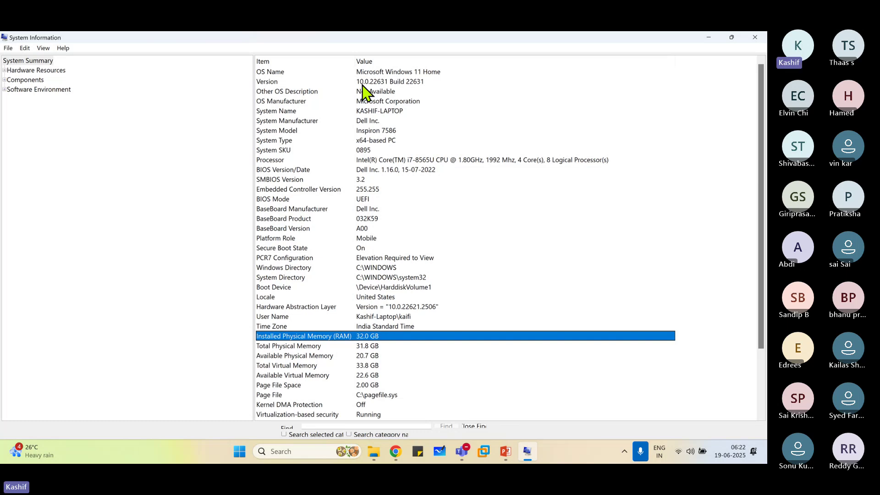
left_click(444, 72)
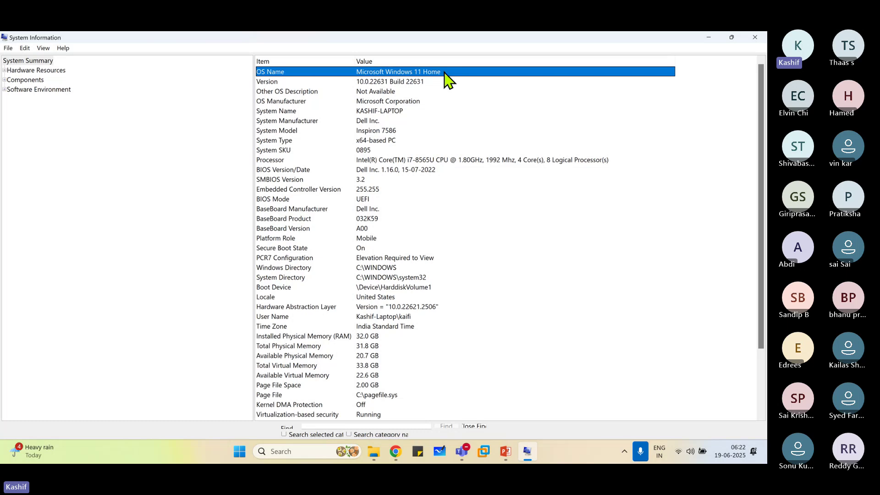
left_click(407, 159)
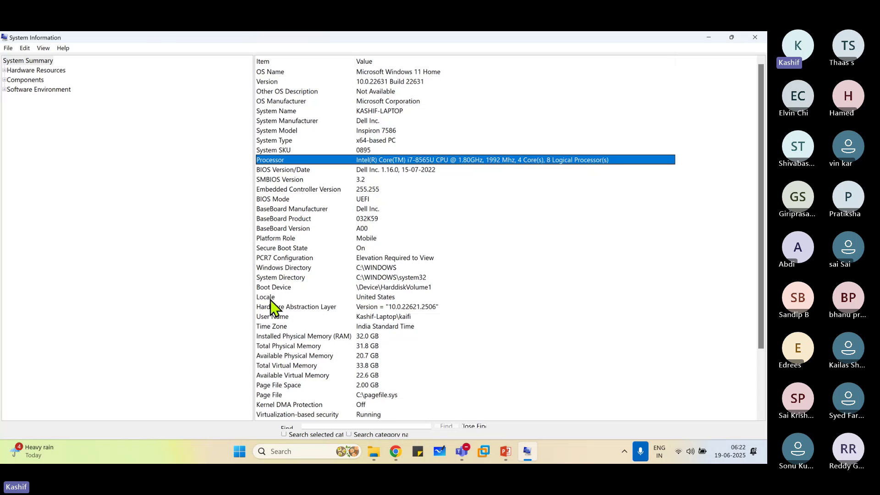
left_click(311, 337)
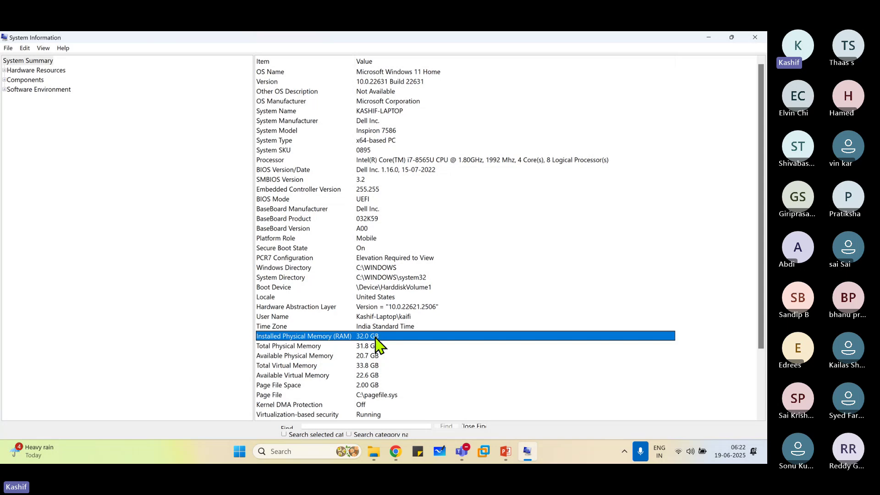
mouse_move(374, 451)
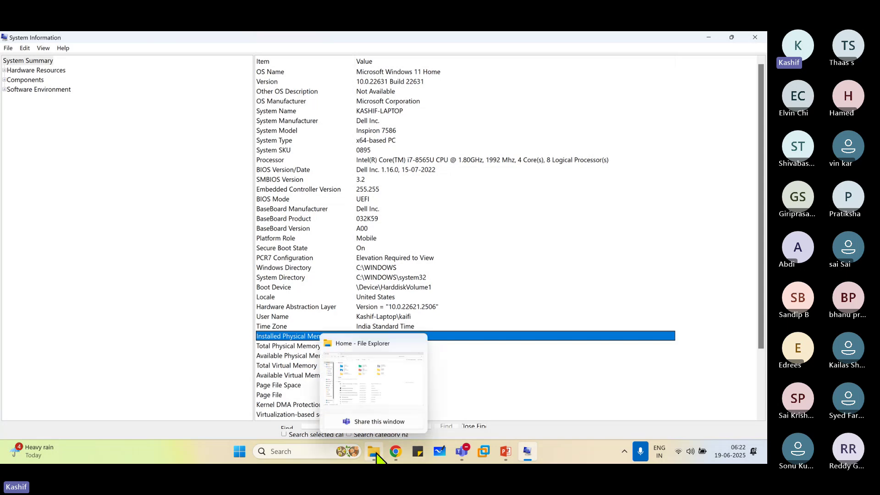
Show This PC in File Explorer to check free space on C: (5.73 GB) and D: (38.4 GB).
left_click(376, 388)
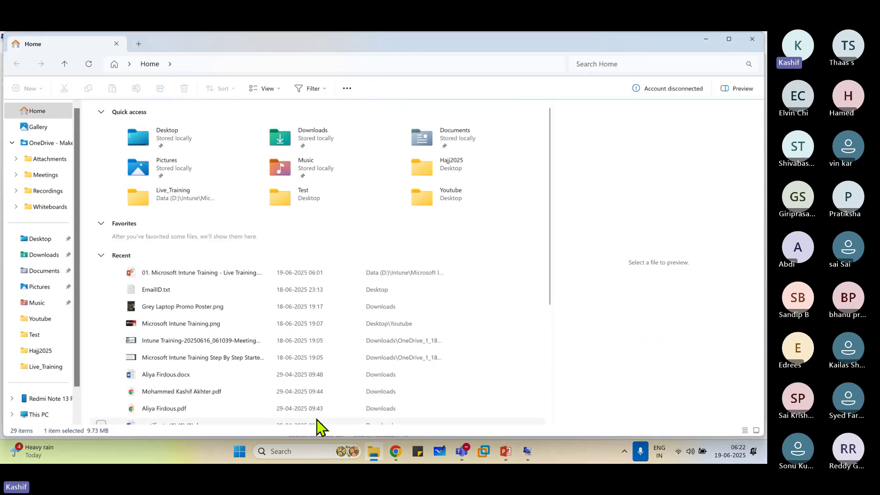
left_click(36, 415)
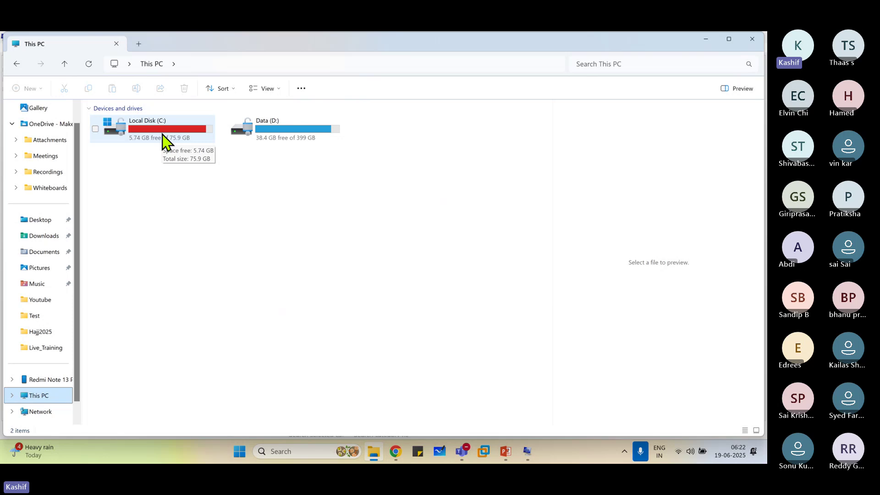
left_click(260, 212)
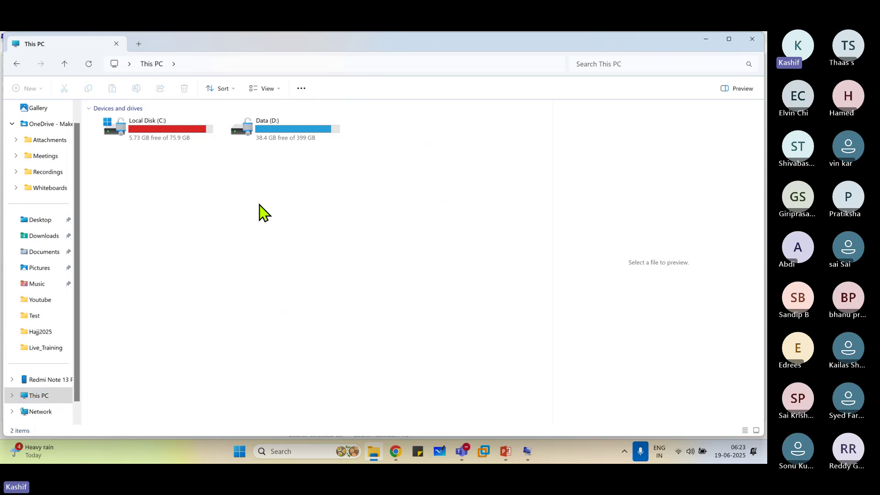
left_click(173, 133)
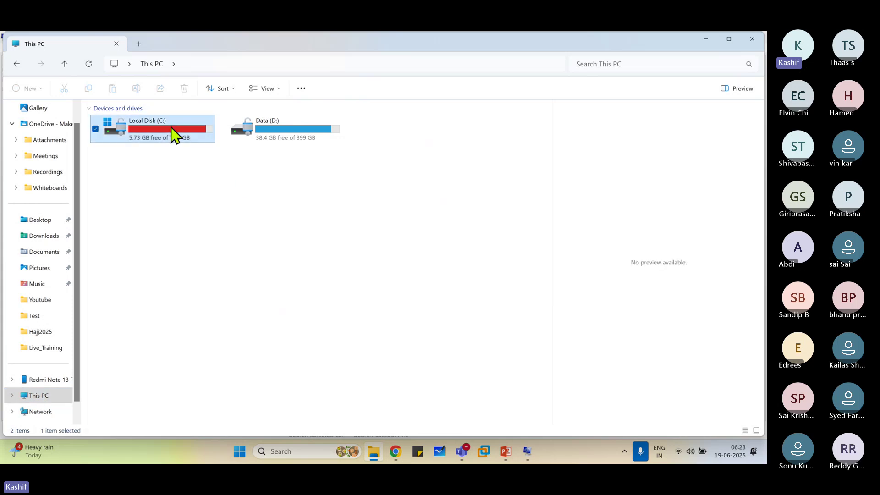
left_click(291, 134)
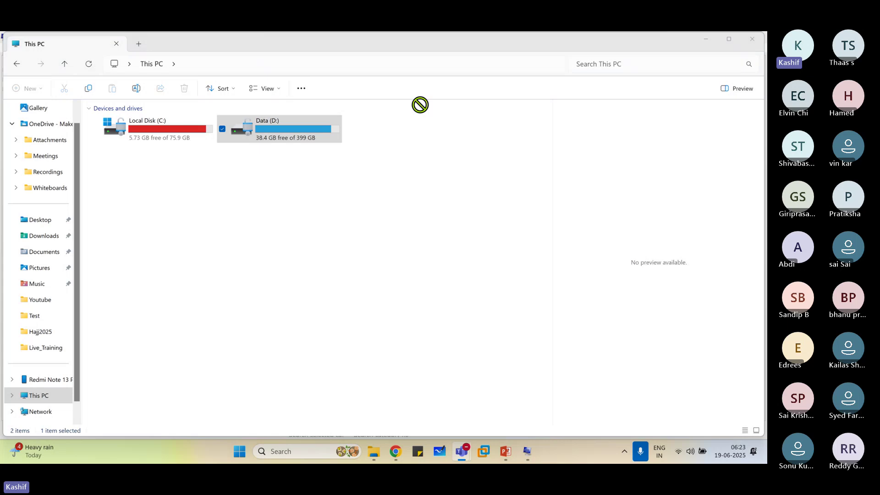
left_click(208, 210)
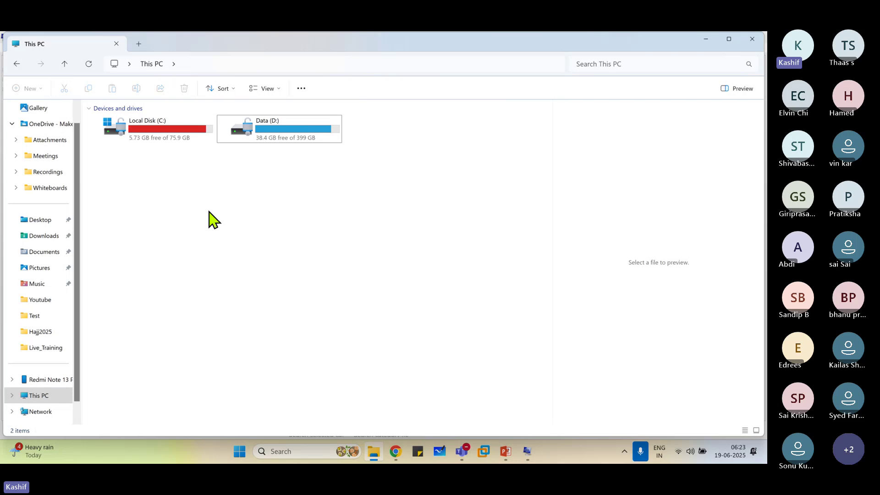
mouse_move(471, 452)
left_click_drag(156, 205, 339, 116)
left_click(355, 229)
left_click_drag(354, 223, 270, 114)
left_click(225, 203)
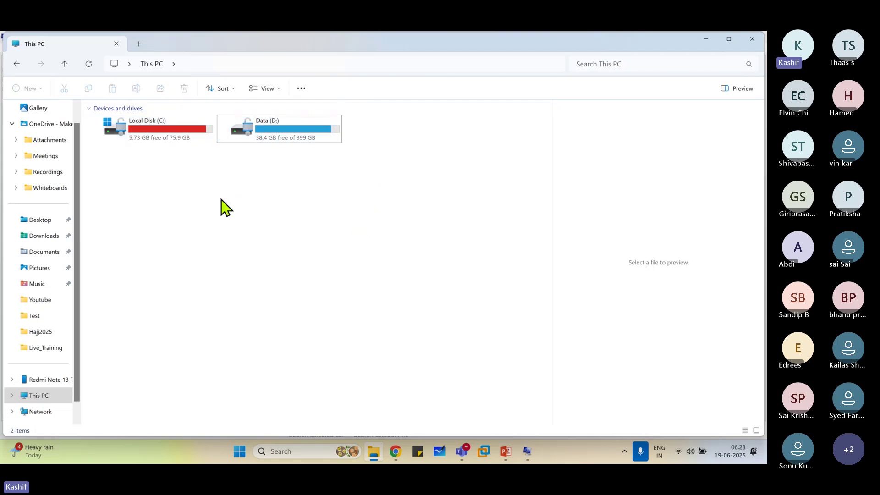
left_click(175, 139)
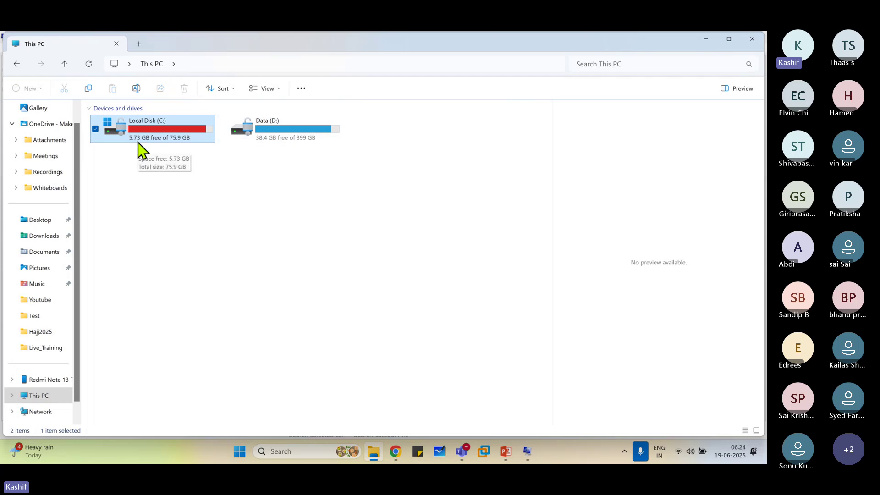
left_click(268, 126)
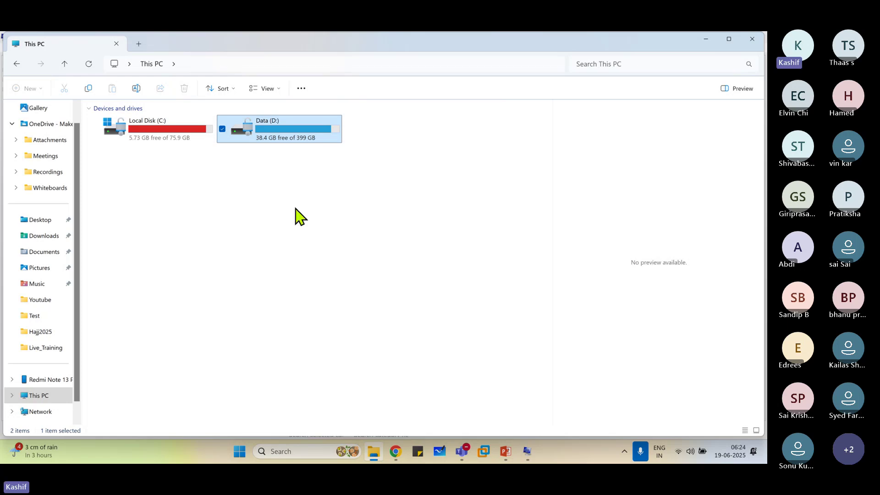
left_click(247, 268)
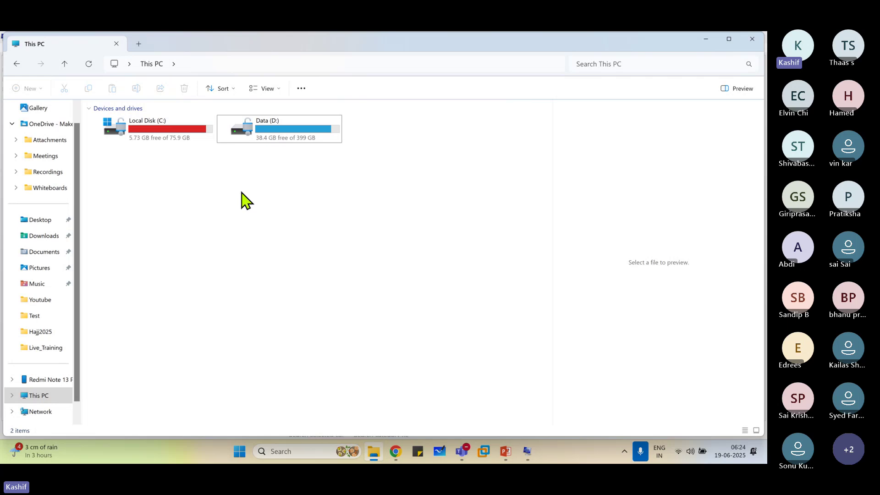
Review the OS Name, Processor and Total Physical Memory rows, then close System Information.
left_click(527, 451)
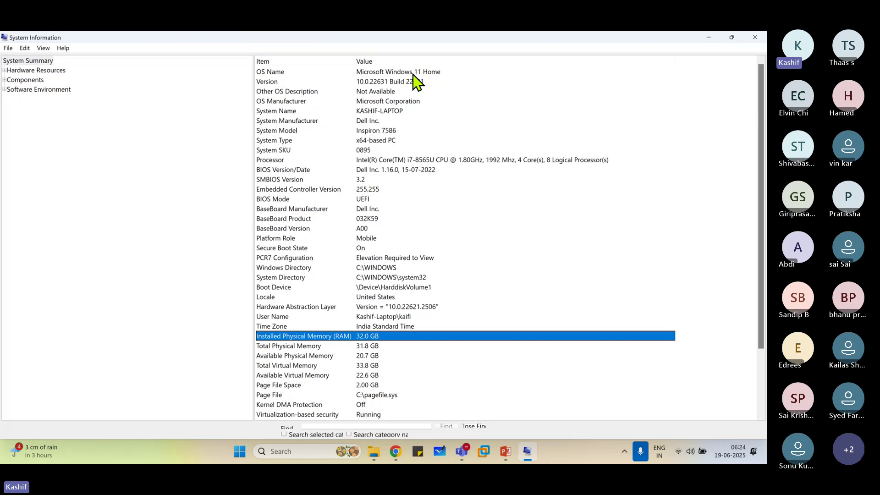
left_click(284, 73)
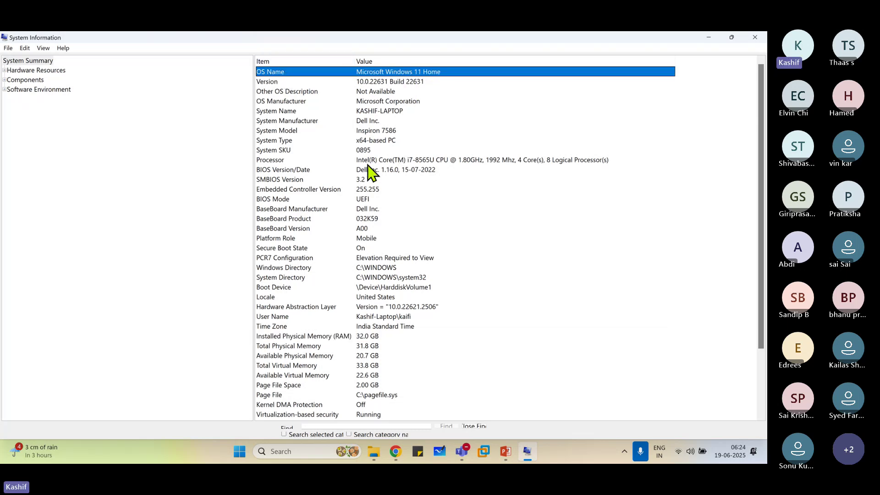
left_click(280, 161)
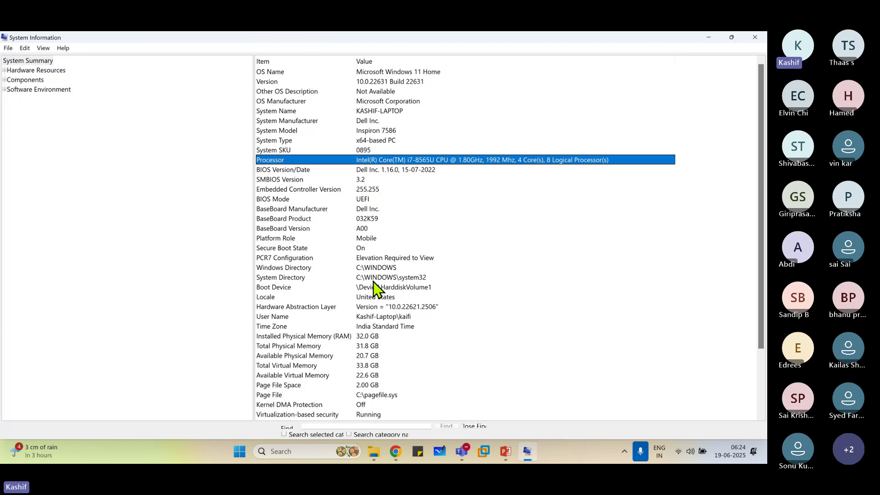
left_click(301, 345)
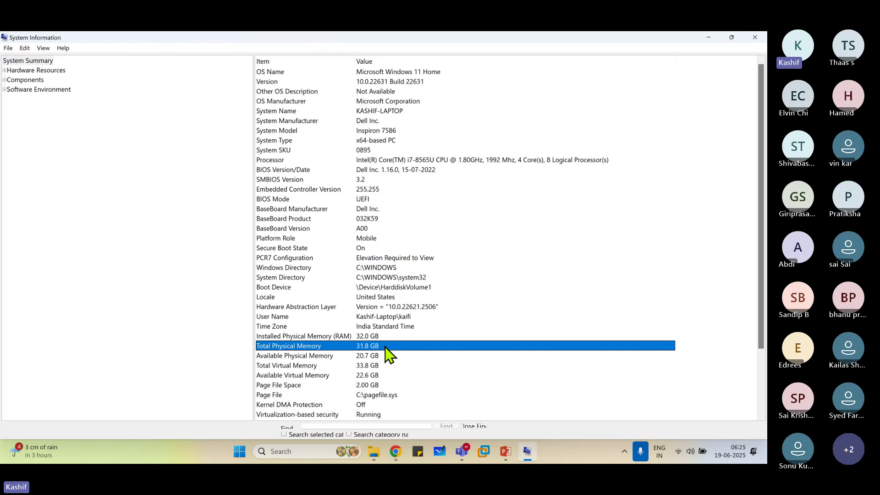
left_click(760, 41)
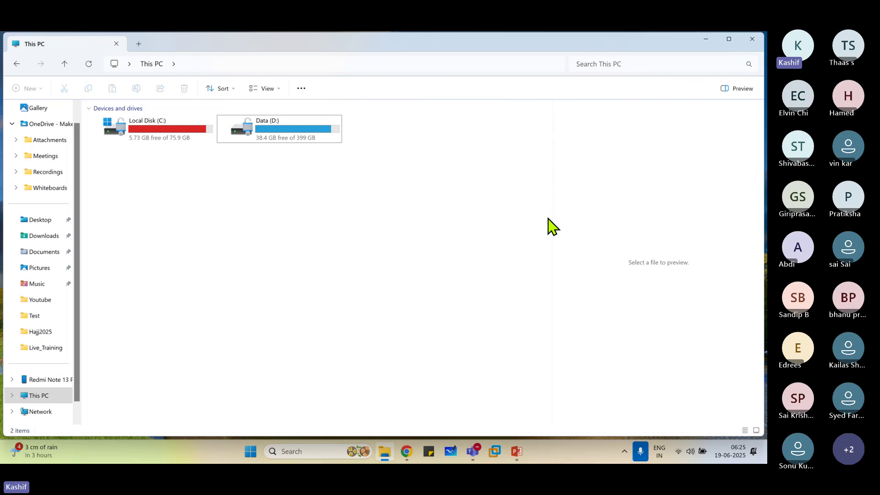
Launch Notepad from Start search and open a new blank note.
left_click(312, 451)
type("not")
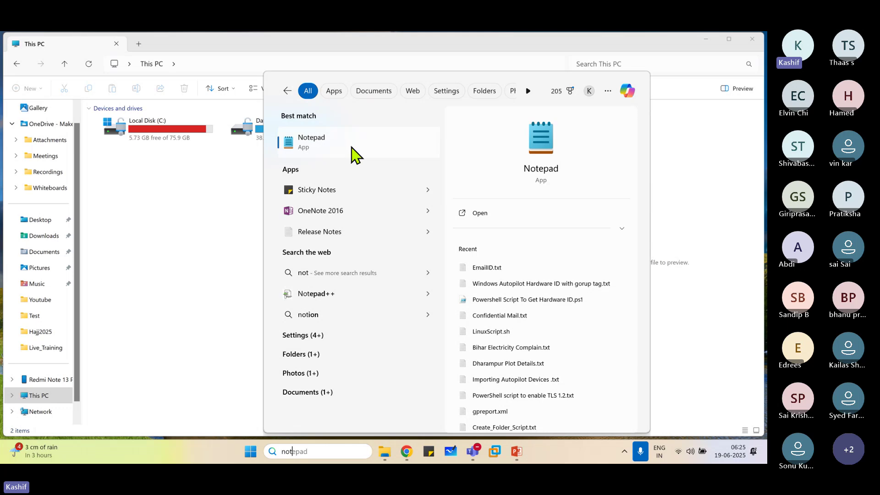
left_click(353, 155)
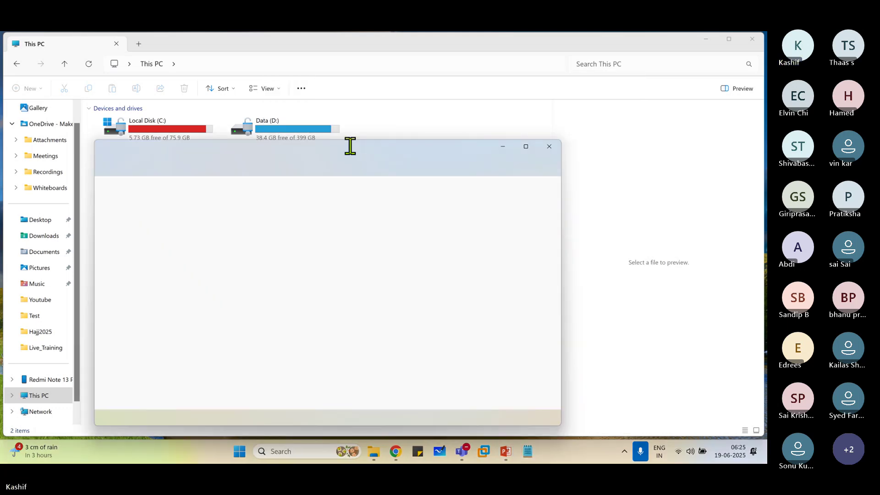
left_click(251, 153)
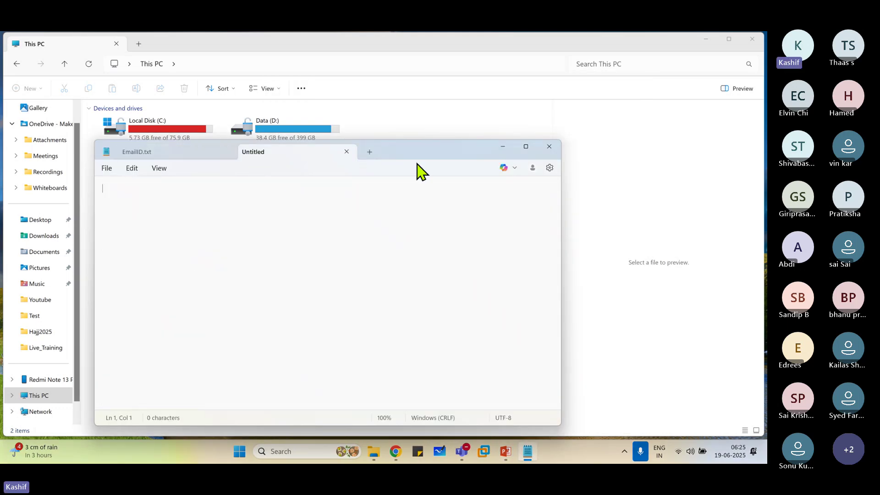
left_click_drag(426, 155, 505, 112)
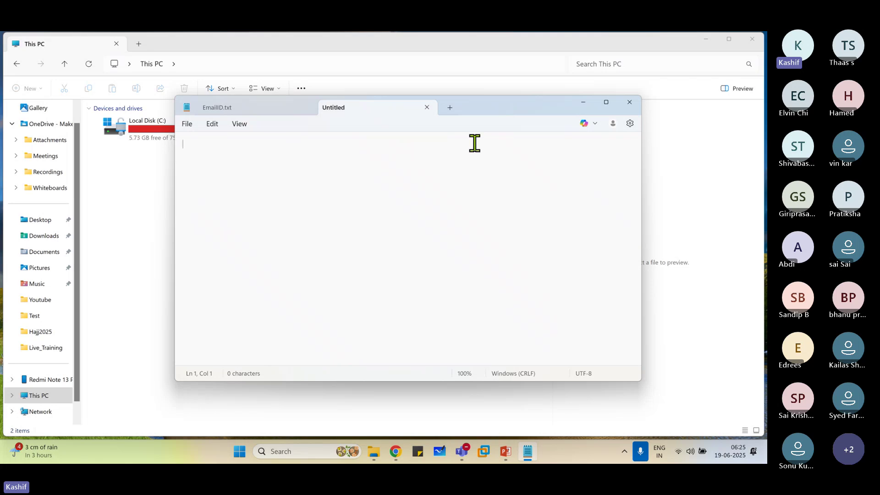
Type '19th June Topics:' and '1. Overview of Microsoft Intune training', correcting Intune's spelling.
type("19th June Topics:")
key("Return")
type("1")
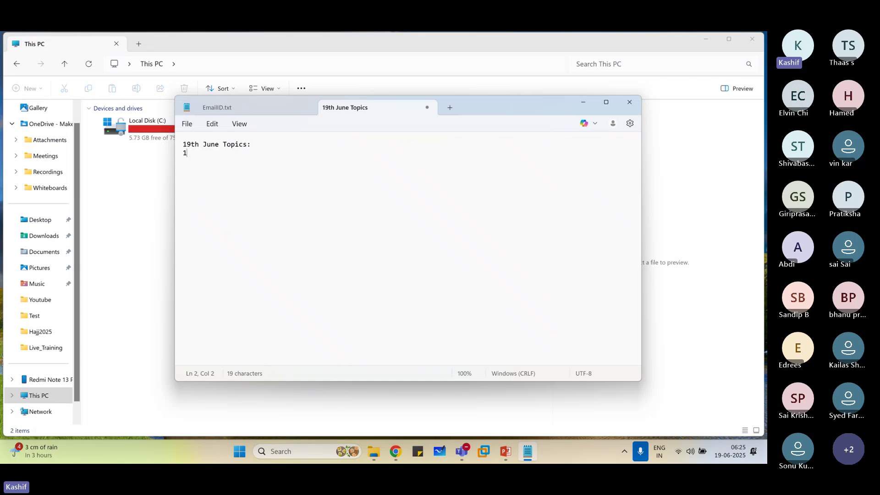
type(". Overview of microsoft")
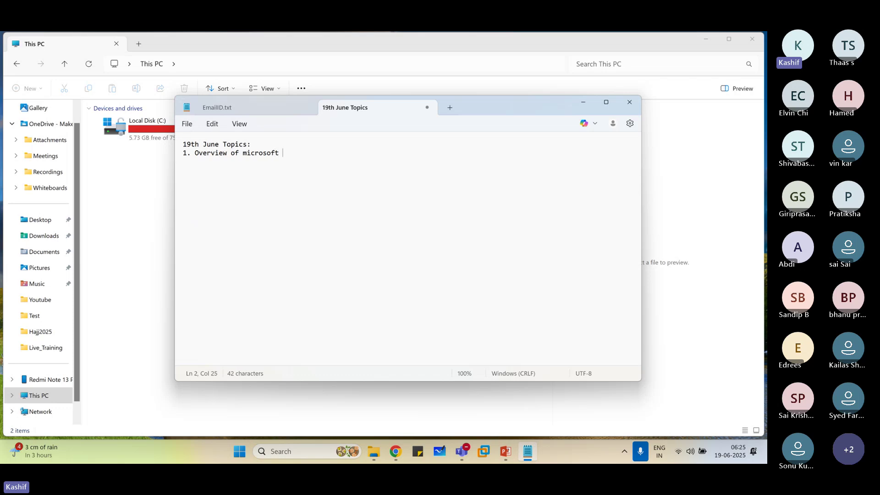
type(" intune training")
left_click(290, 155)
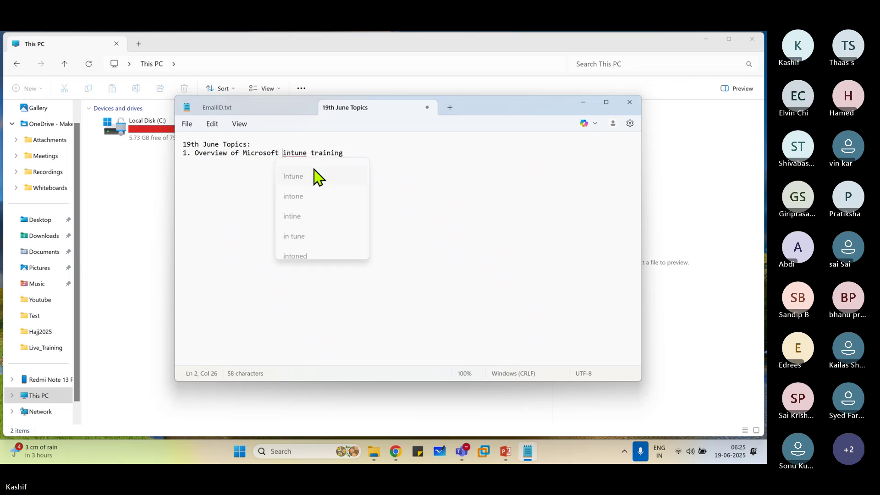
left_click(303, 170)
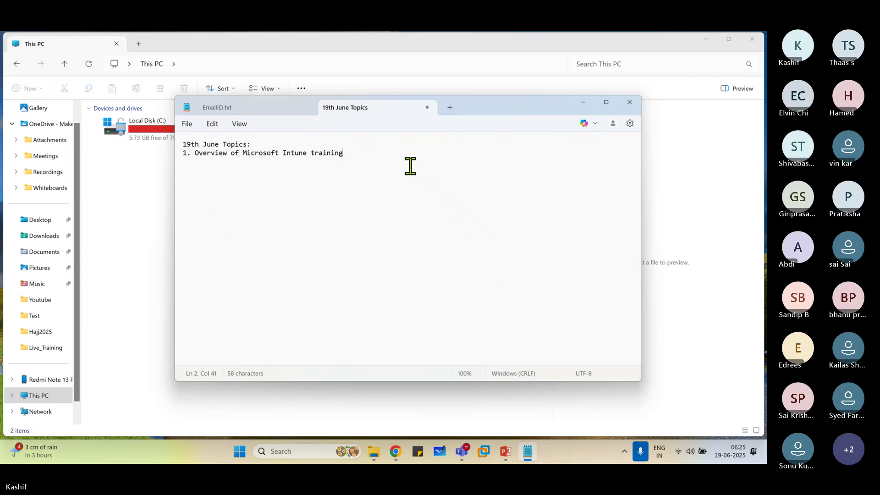
Add '2. Lab setup requirements' and start item '3. Download'.
key("Return")
type("2")
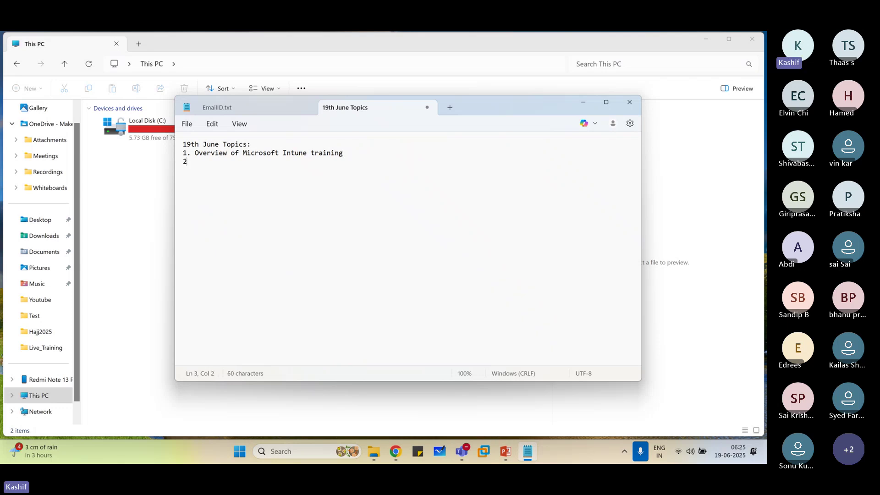
type(". Lab setup req")
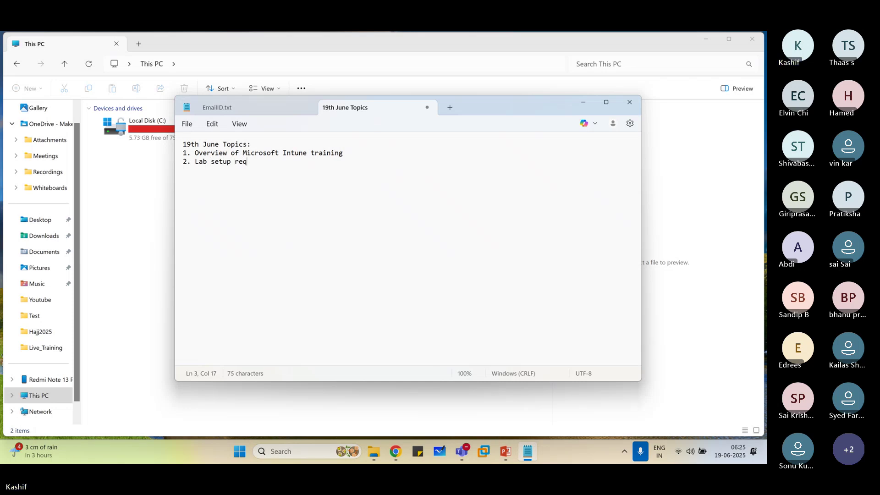
type("uirements")
key("Return")
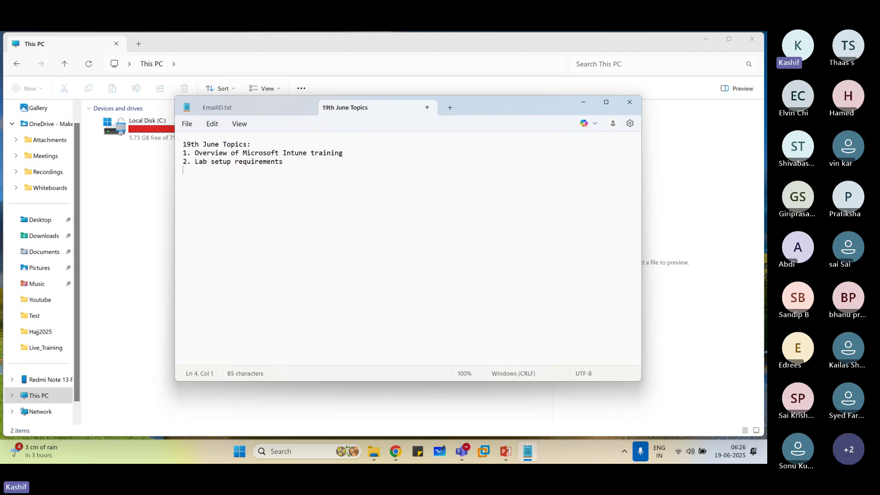
type("3. Downloa")
key("BackSpace")
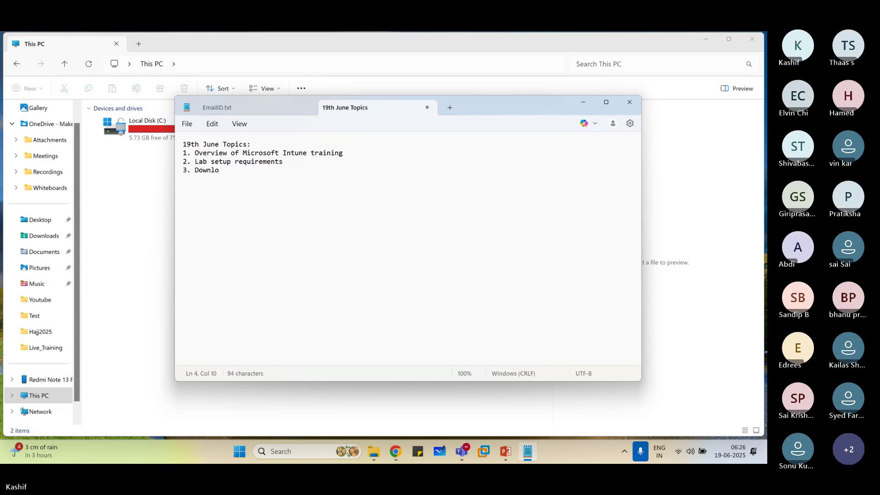
type("ad")
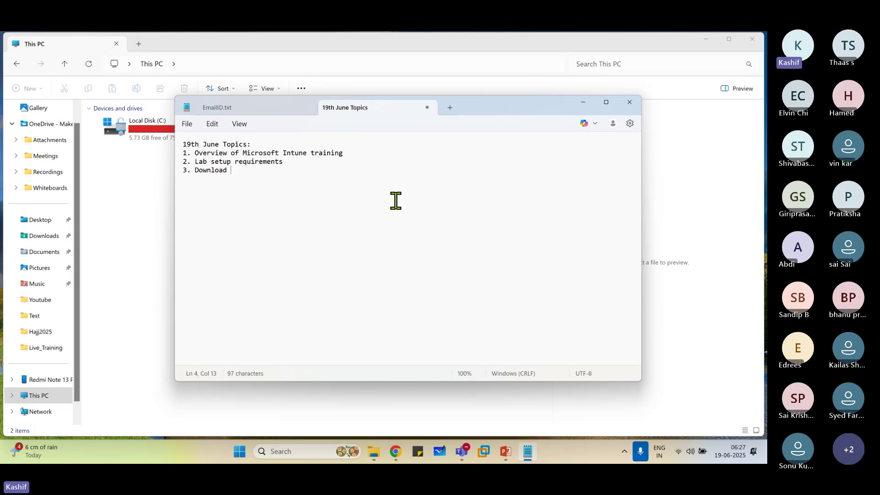
Add 'VMware Workstation' after 'Download' in item 3, briefly highlighting it.
type("Vm")
key("BackSpace")
type("Mware")
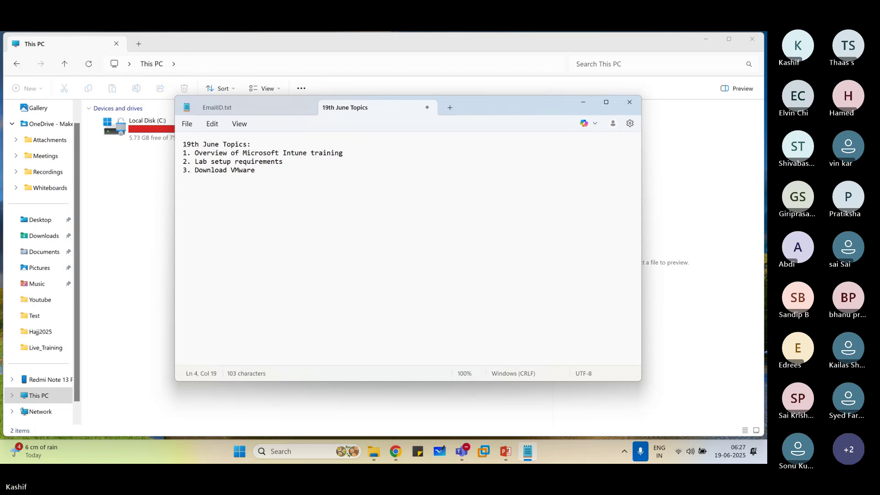
type(" Workstation")
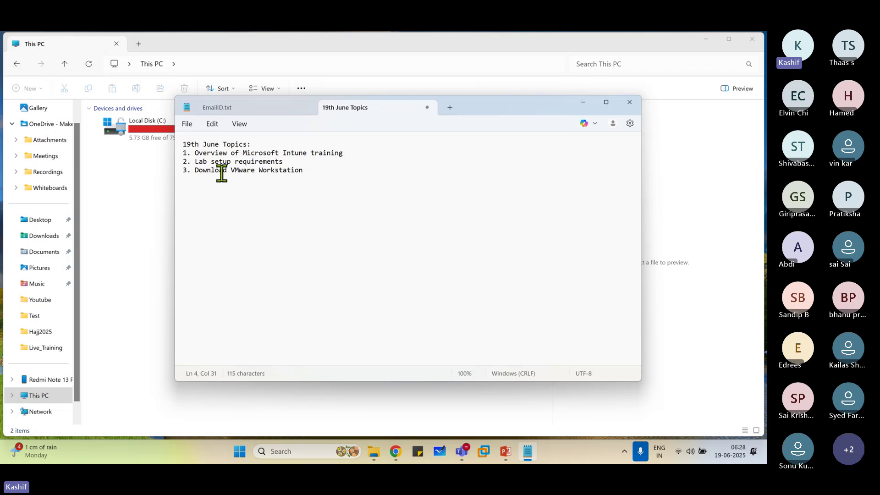
left_click_drag(231, 170, 318, 187)
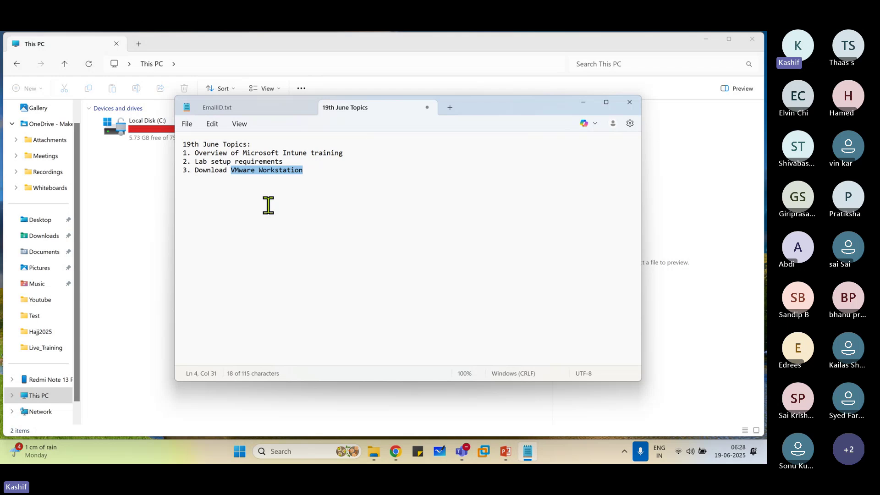
left_click(235, 177)
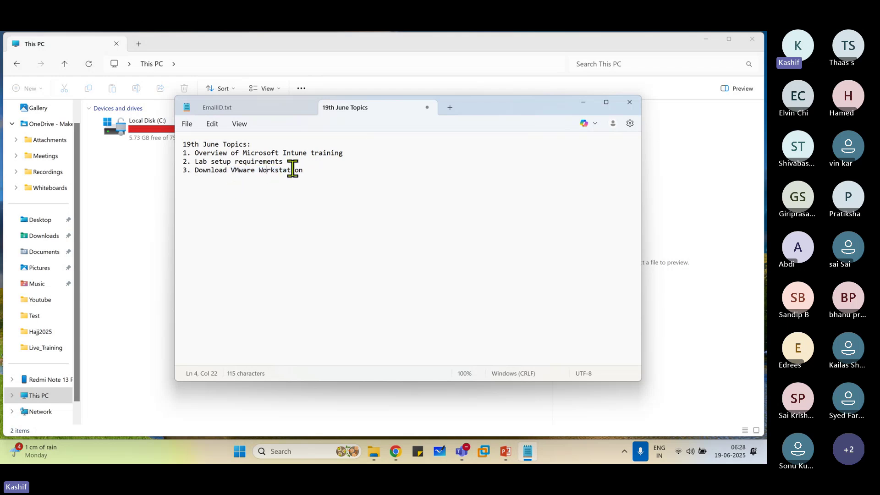
Finish item 3 with 'to create a test machine' and briefly highlight the whole line.
key("End")
type("to create a t")
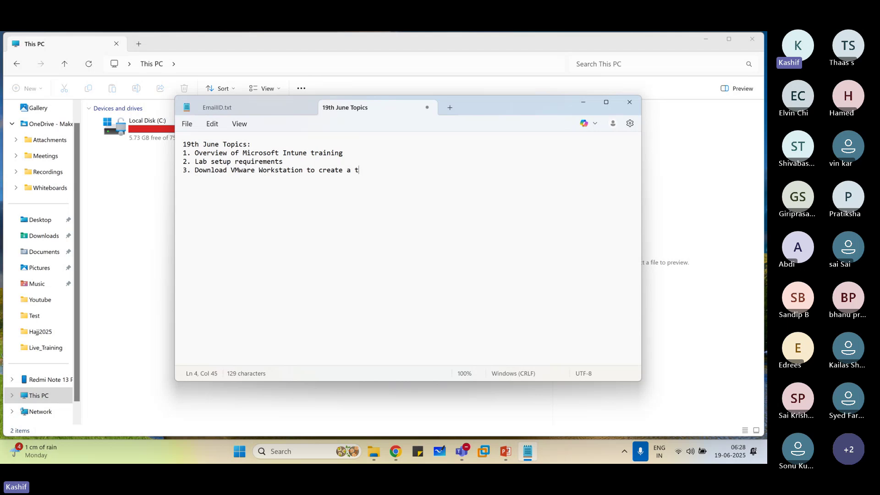
type("est machine")
left_click_drag(194, 170, 389, 170)
left_click(420, 170)
Replace the existing Chrome window with a fresh maximized one.
right_click(398, 449)
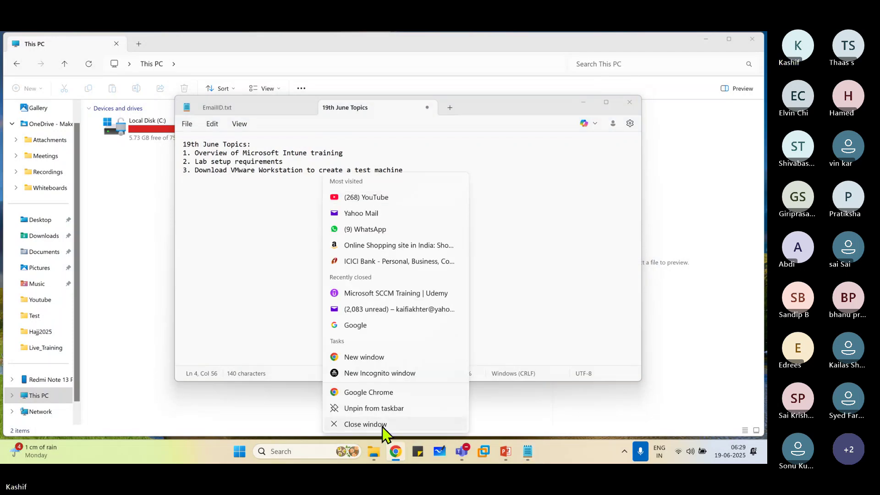
left_click(387, 425)
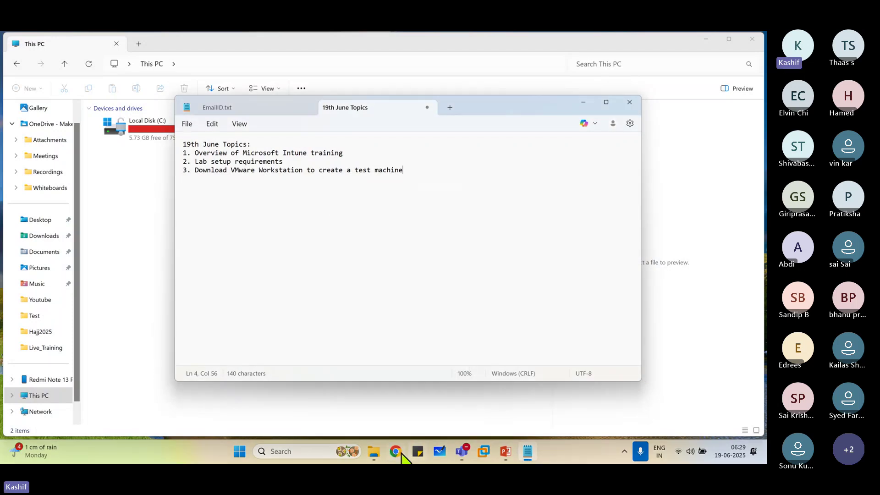
left_click(400, 453)
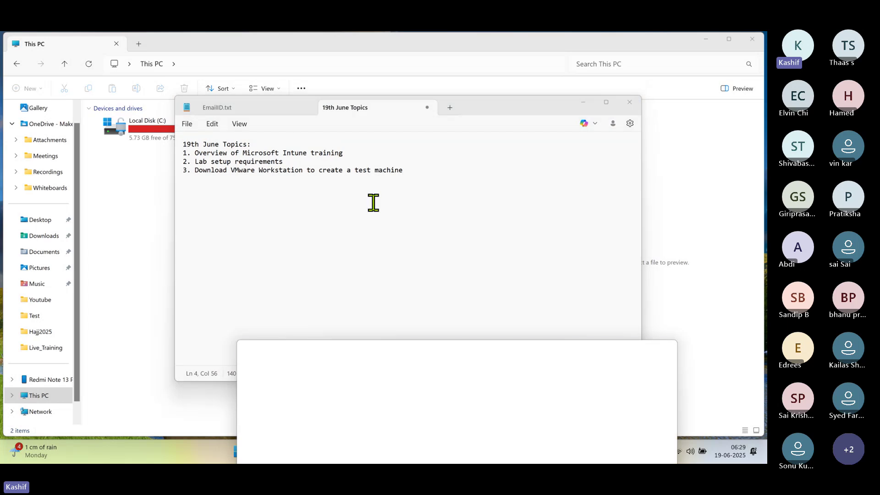
left_click(644, 346)
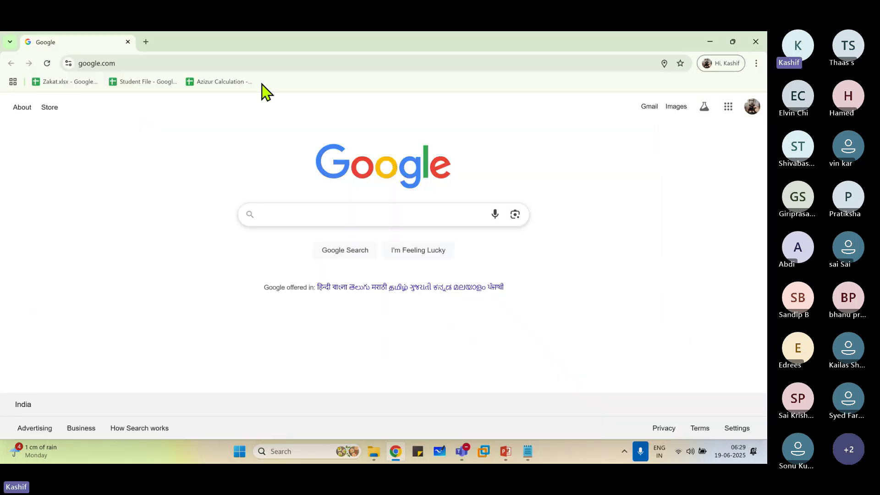
left_click(253, 64)
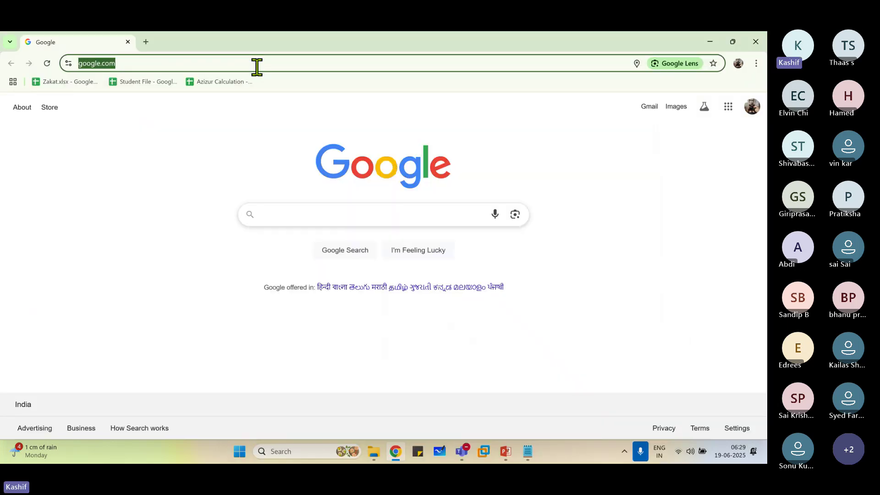
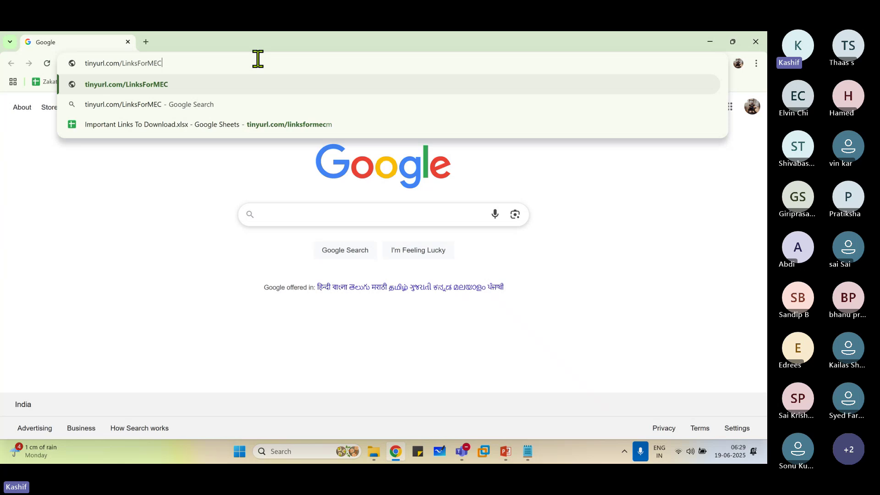
key("ctrl+a")
key("ctrl+c")
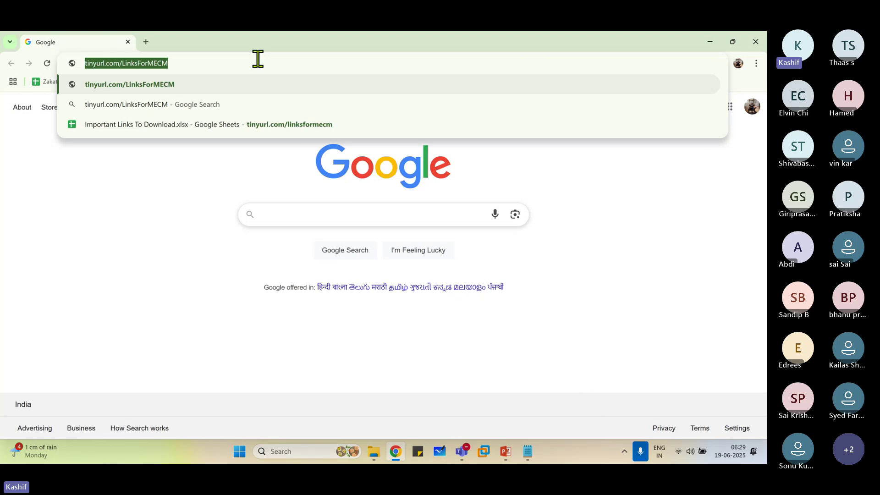
key("Return")
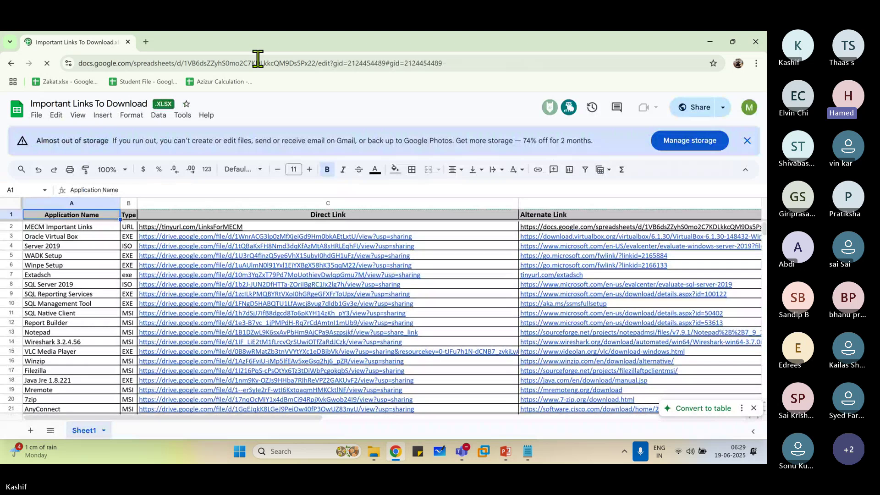
mouse_move(462, 458)
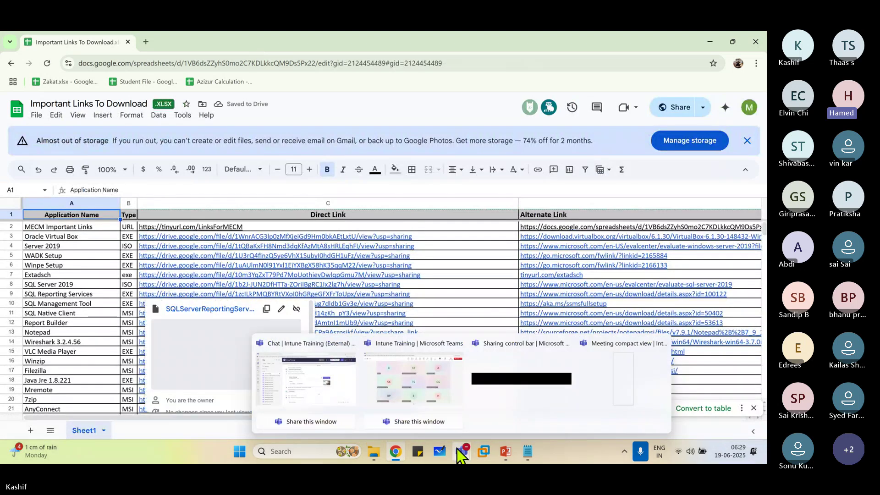
left_click(412, 385)
left_click(342, 81)
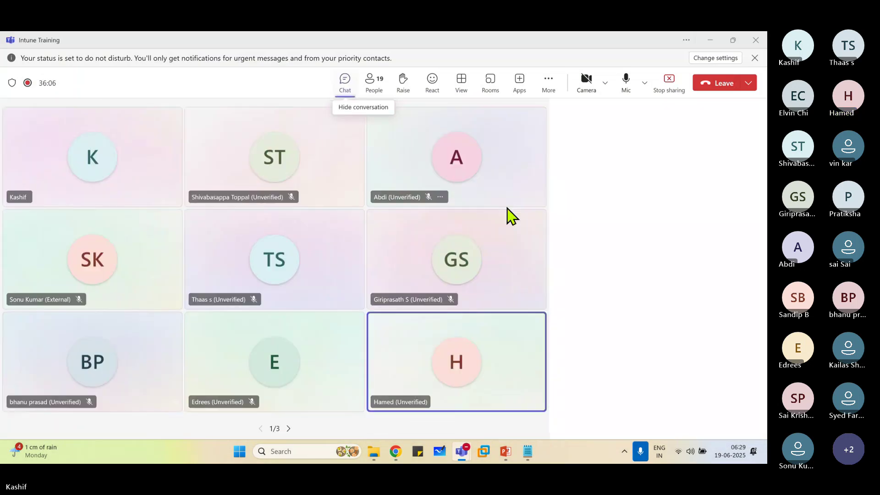
key("ctrl+v")
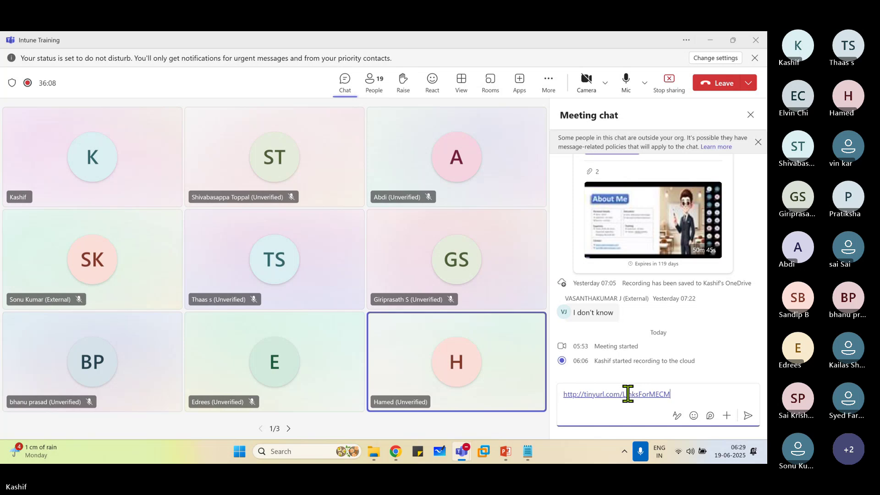
key("Return")
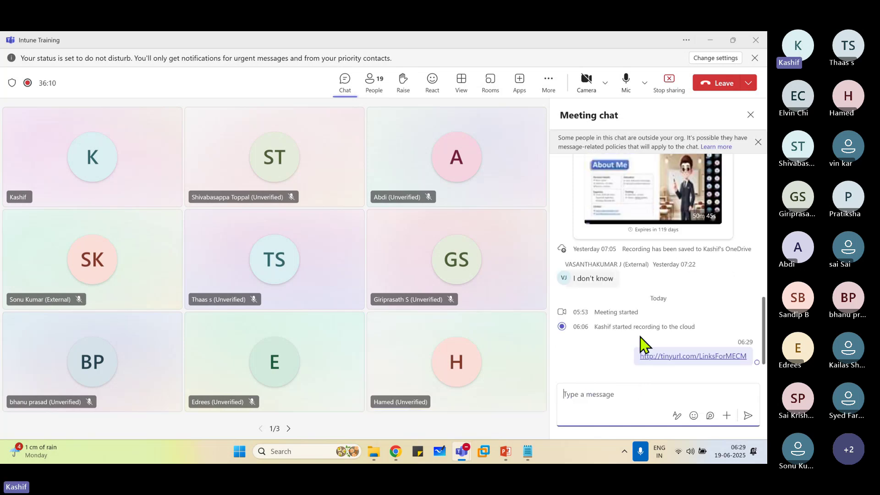
Close the meeting chat panel and bring the 19th June Topics note back to the front.
scroll(642, 321, "up", 2)
scroll(591, 268, "up", 4)
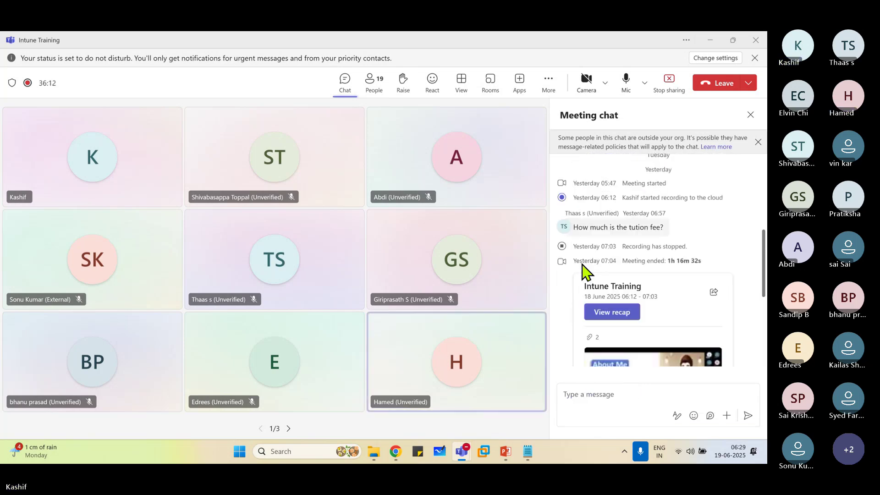
left_click(751, 116)
left_click(527, 452)
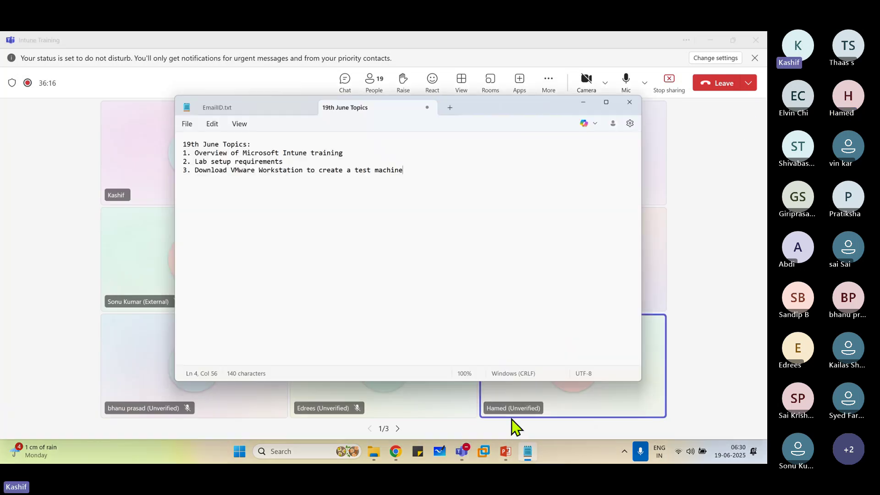
type("(")
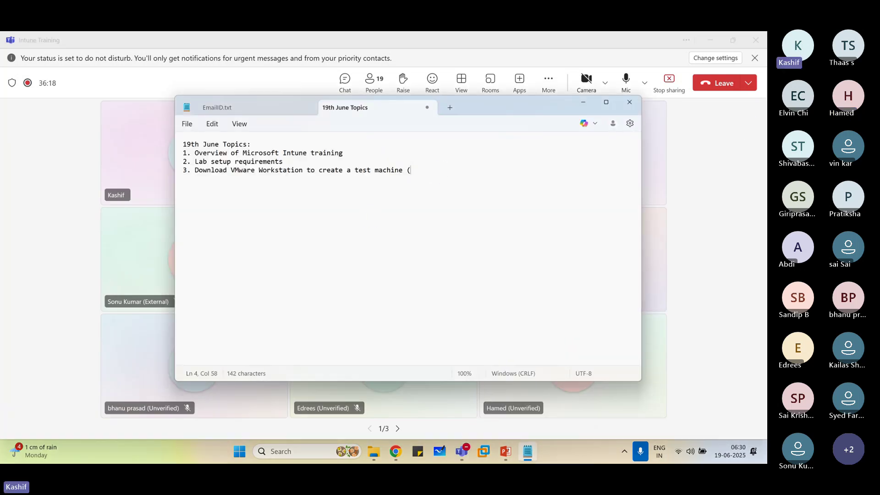
key("ctrl+v")
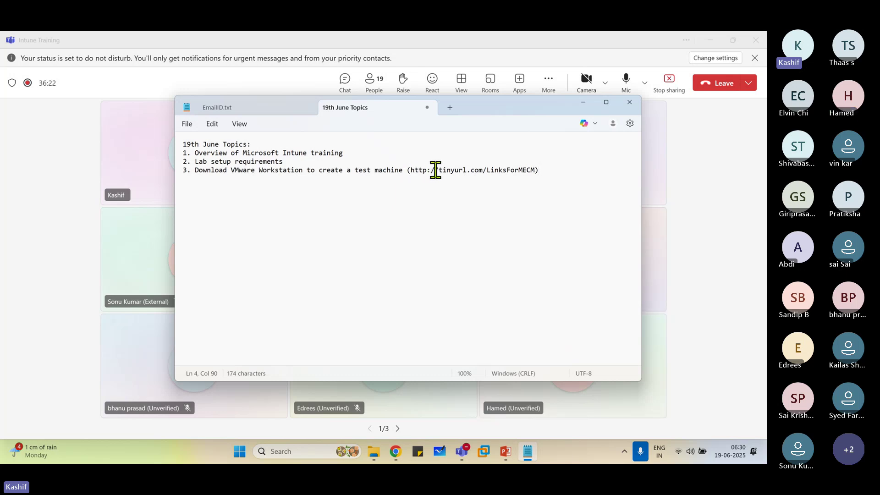
left_click_drag(438, 170, 535, 170)
left_click(439, 169)
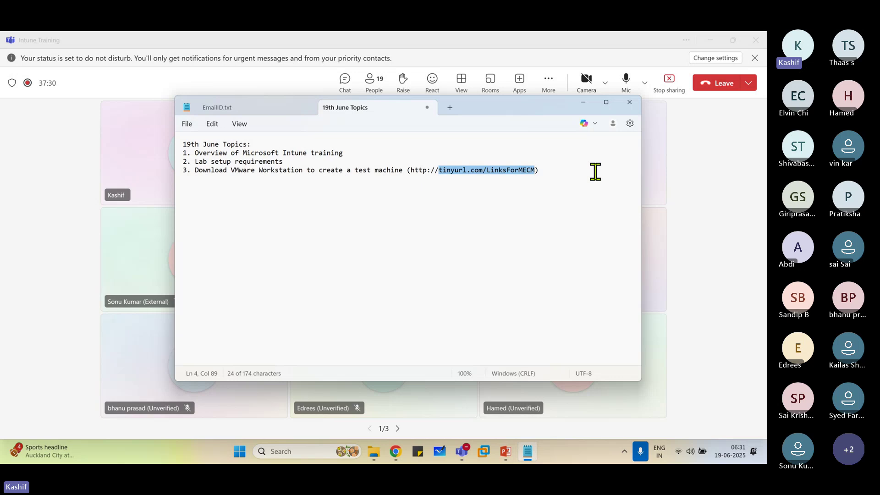
Admit the waiting lobby participant from the Teams People list and minimize Teams.
left_click(374, 84)
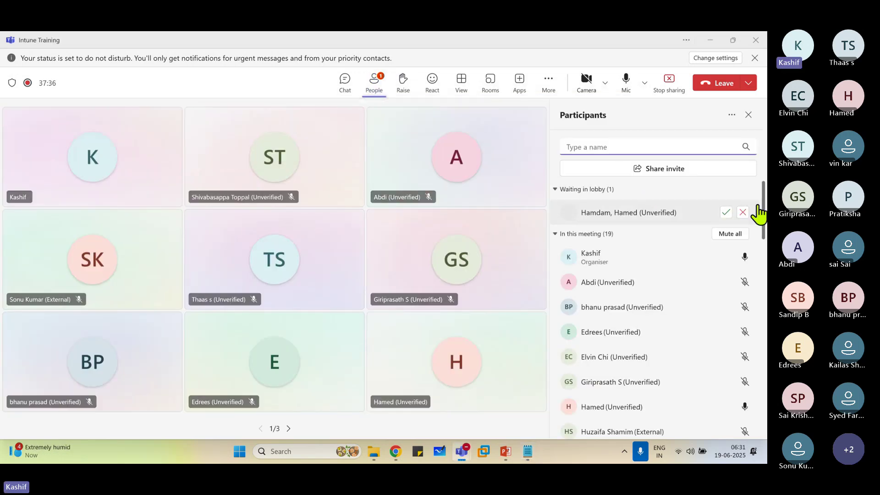
left_click(726, 212)
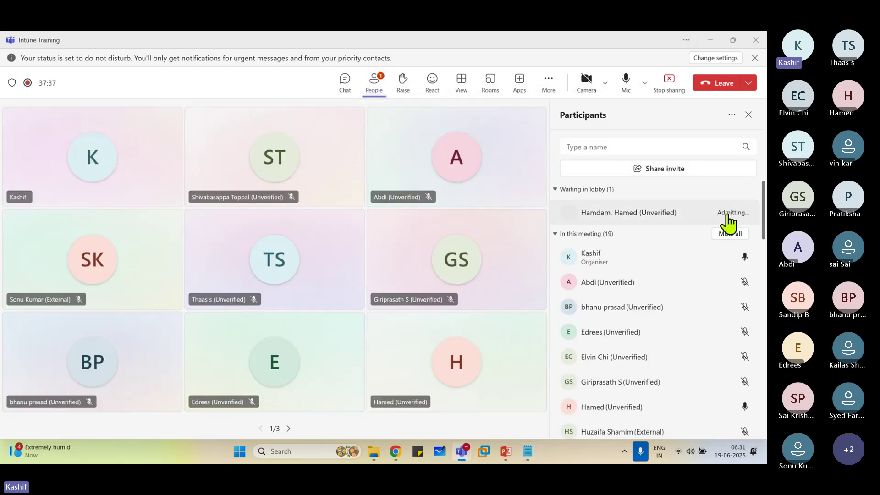
left_click(708, 40)
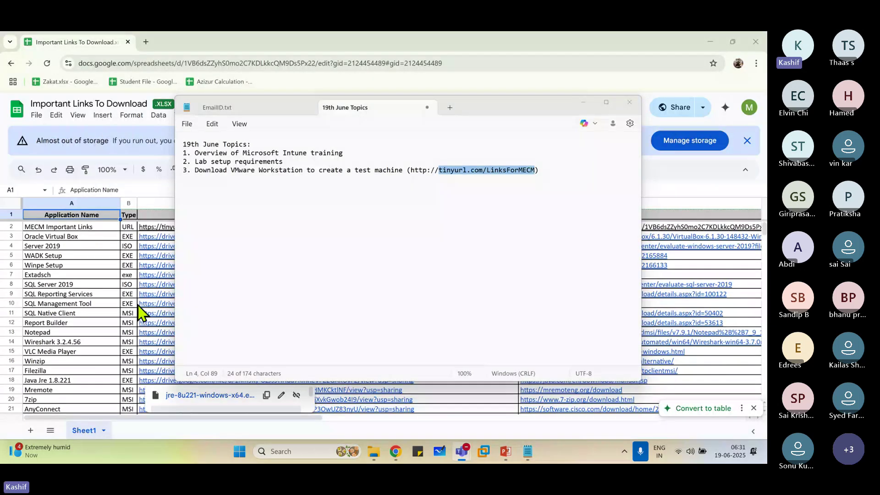
Bring the links spreadsheet forward, browse the list, and select row 124, VMware-workstation-full-17.6.2.
left_click(97, 304)
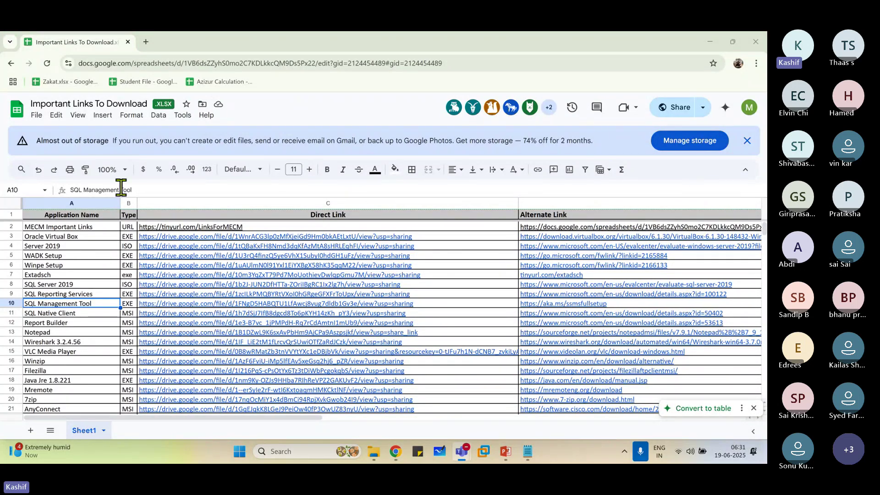
left_click(104, 228)
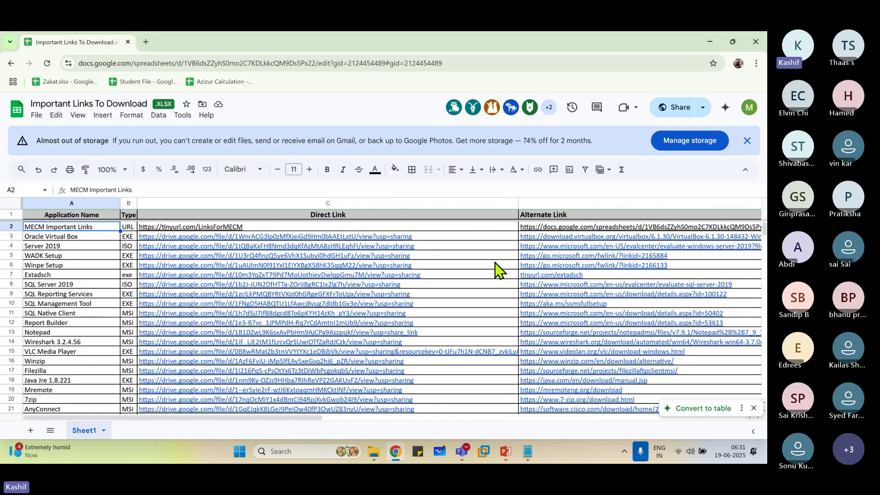
scroll(265, 276, "down", 10)
scroll(261, 286, "down", 20)
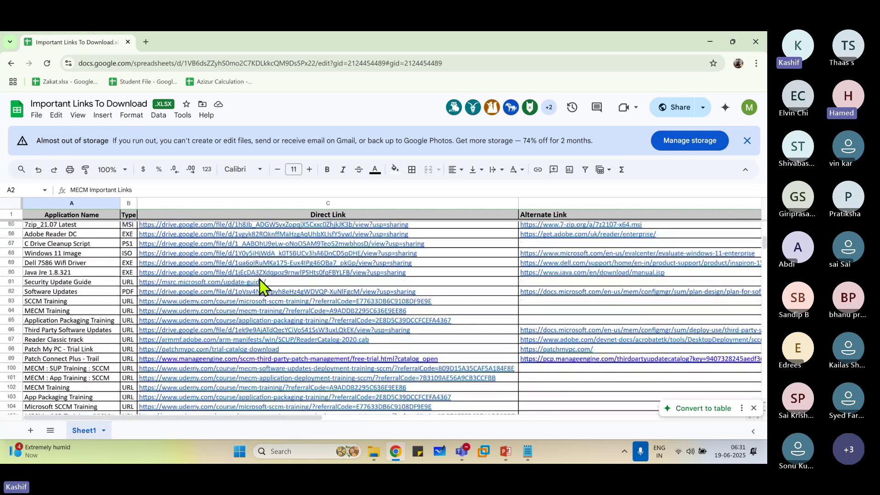
scroll(259, 290, "up", 7)
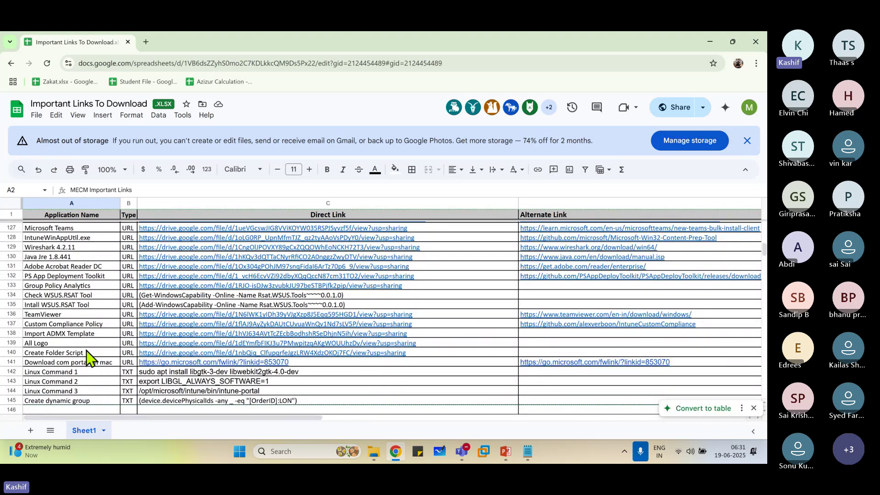
scroll(86, 355, "up", 3)
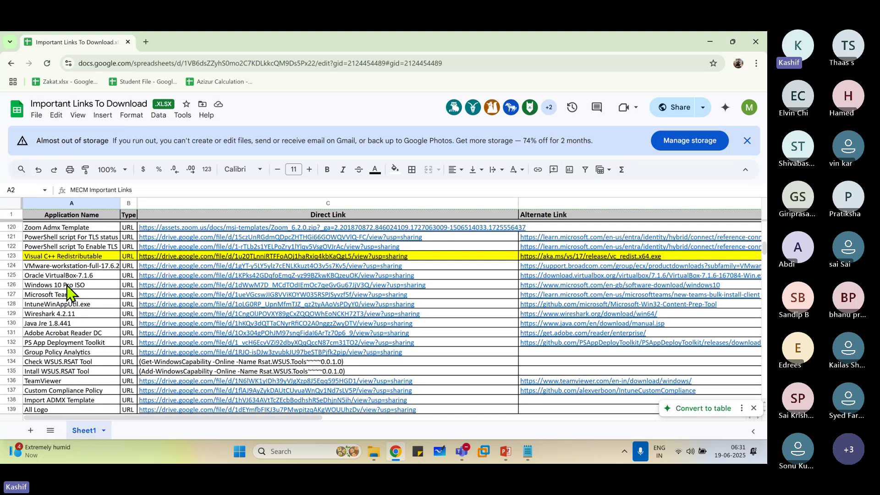
left_click(65, 267)
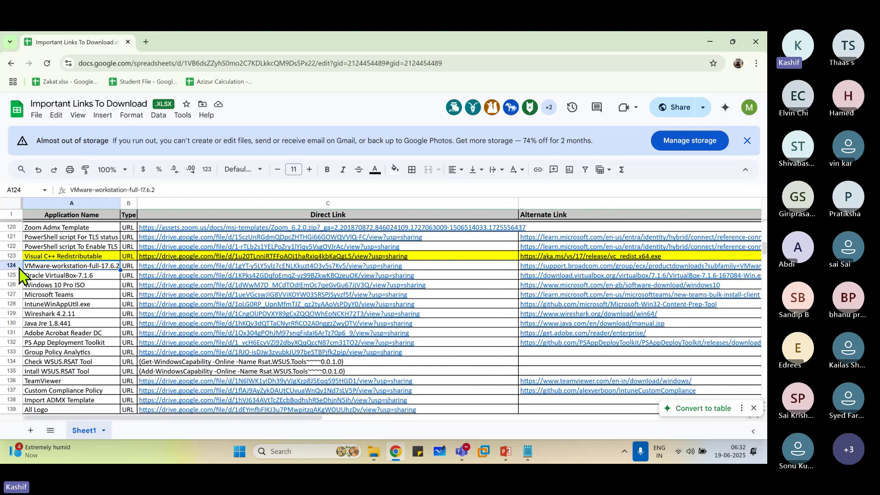
Open row 124's VMware Workstation Direct Link as its Google Drive file page in a new tab.
left_click(20, 268)
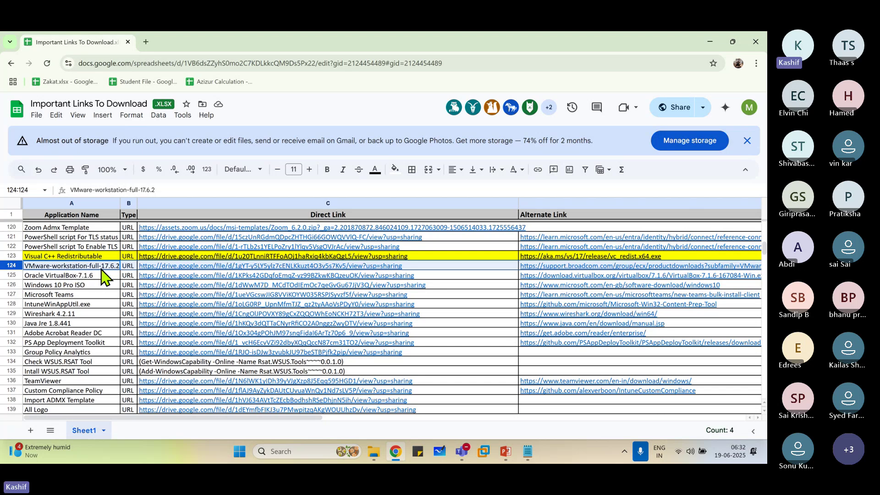
mouse_move(247, 270)
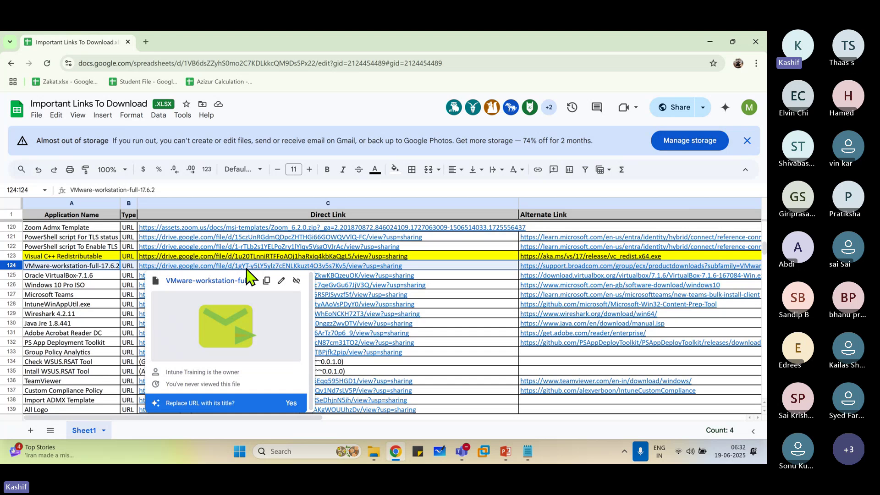
left_click(103, 267)
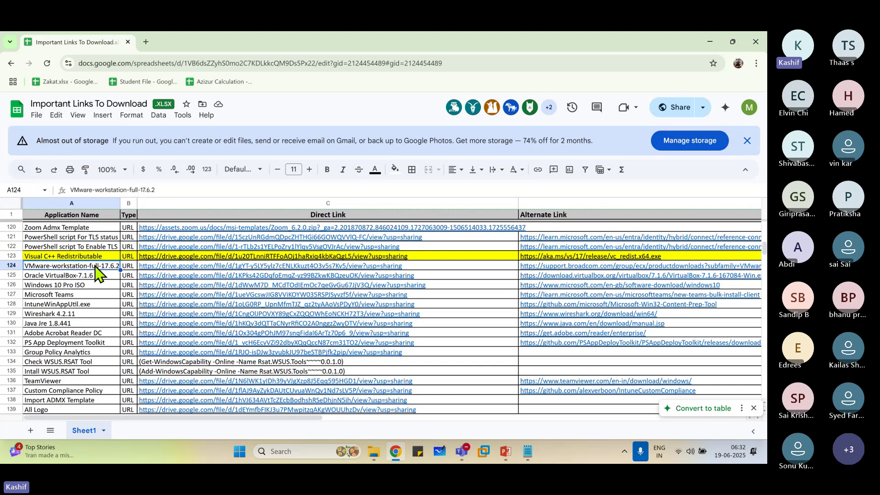
left_click(288, 267)
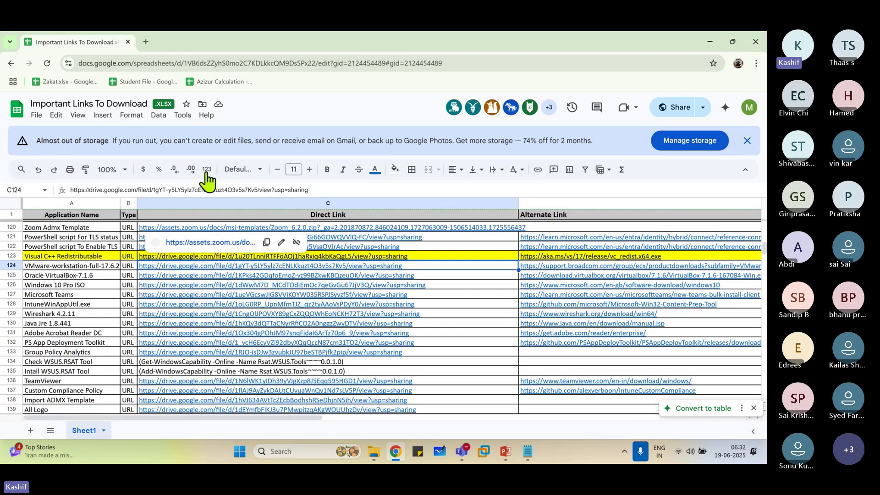
left_click(101, 267)
left_click(205, 269)
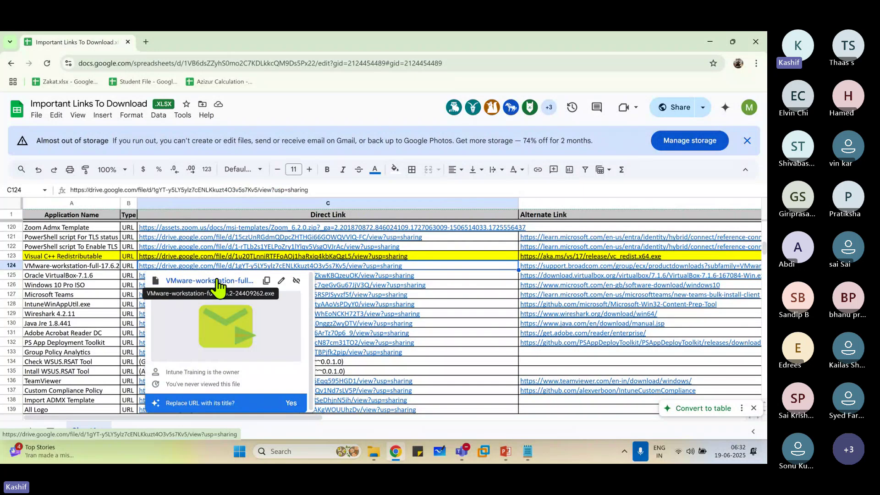
left_click(207, 282)
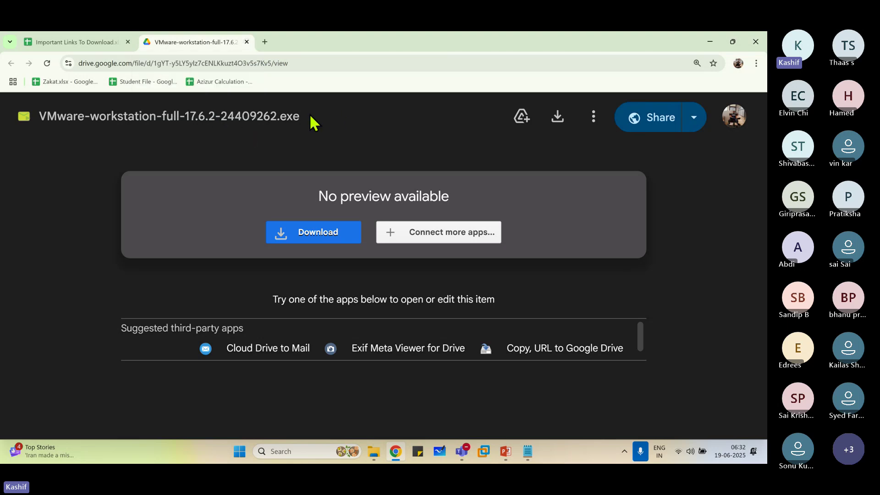
Select the VMware-workstation-full-17.6.2-24409262.exe title, then close the Drive tab.
left_click_drag(308, 116, 50, 111)
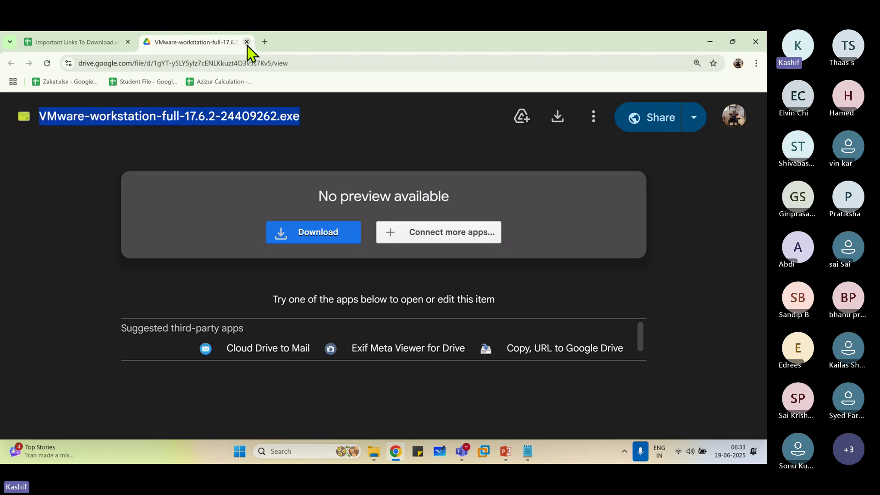
left_click(247, 43)
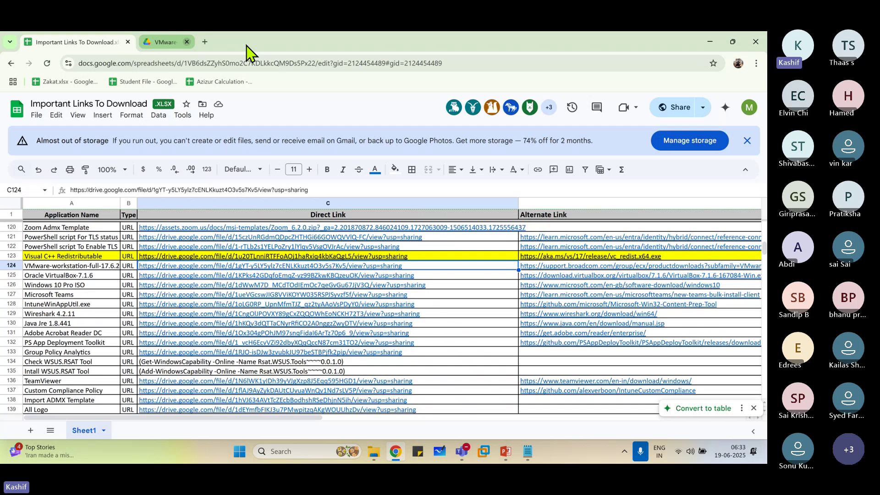
Restore the 19th June Topics notes and select the VMware Workstation topic text.
mouse_move(484, 284)
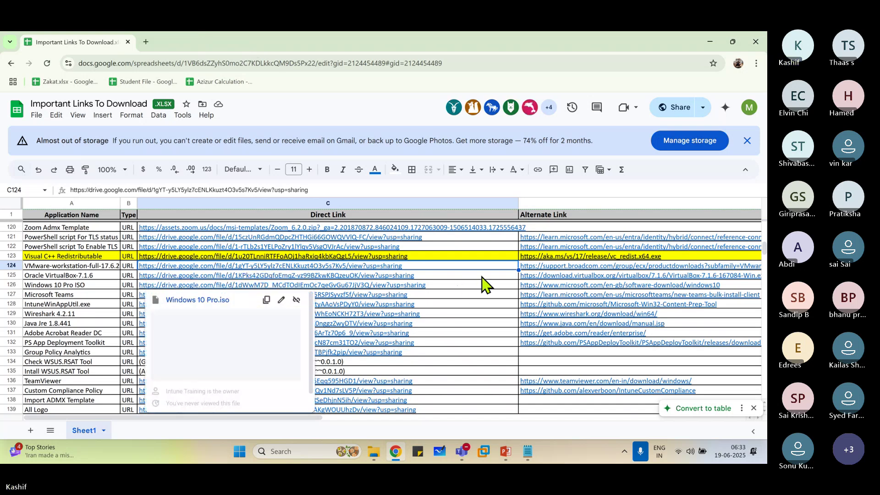
left_click(526, 453)
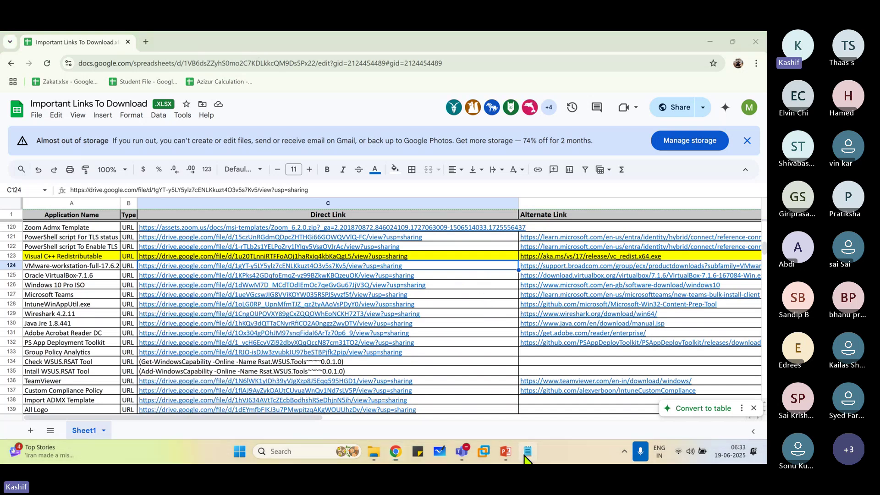
left_click_drag(190, 170, 389, 170)
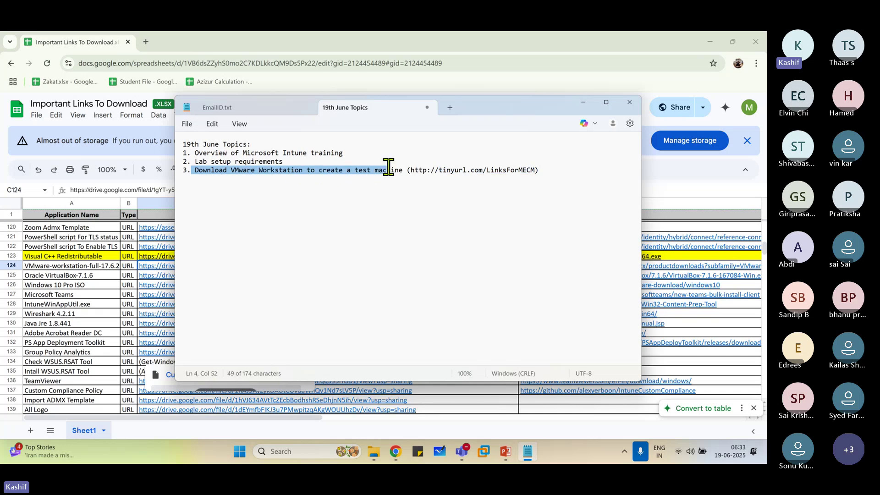
Add '4. Download Windows 10 ISO Image File' below topic 3 and highlight 'Windows 10'.
left_click(576, 173)
key("Return")
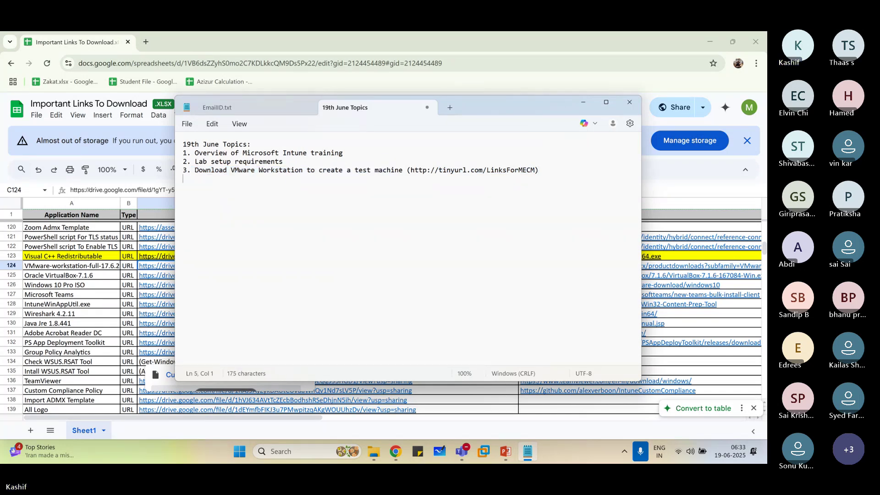
type("4. D")
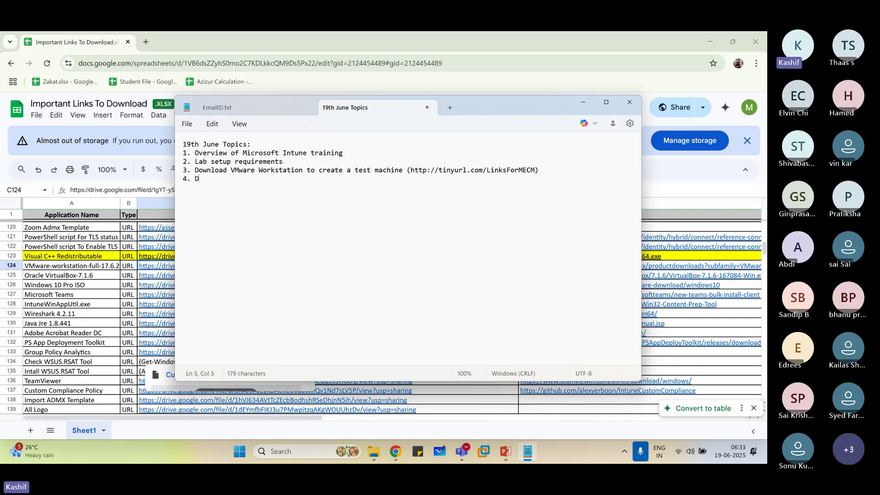
type("ownload W")
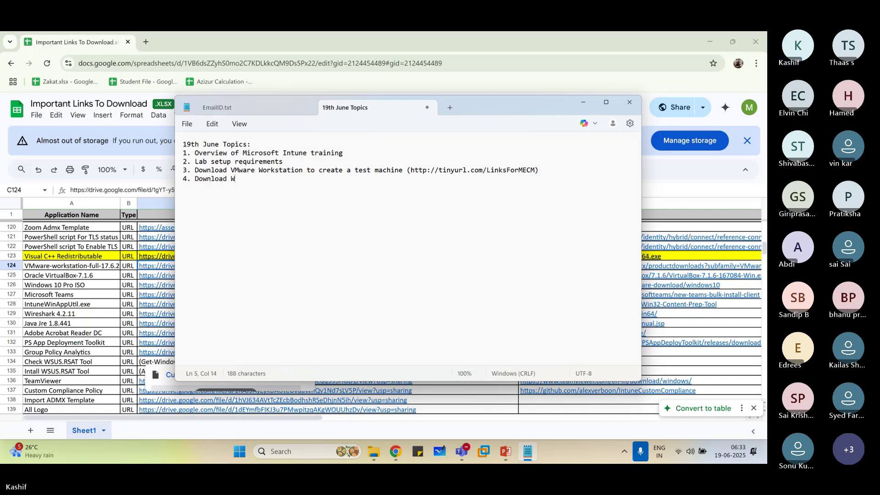
type("indows 10")
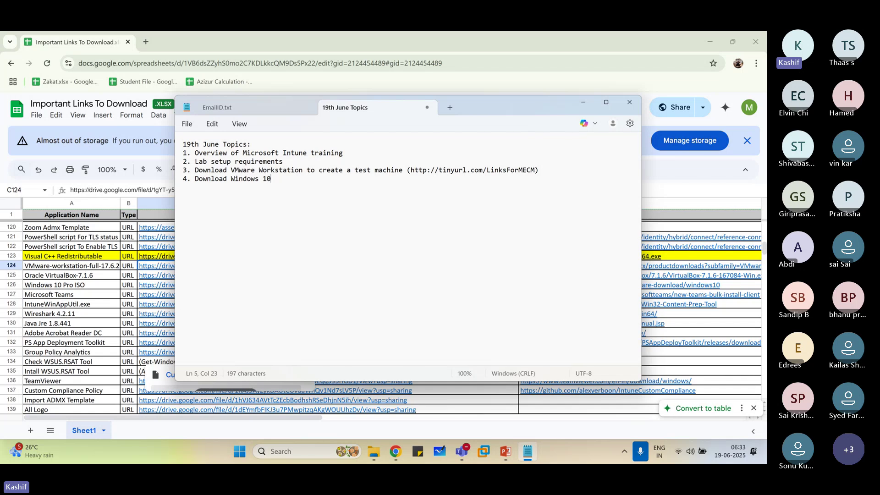
type(" ISO")
type("Image File")
left_click_drag(228, 183, 279, 194)
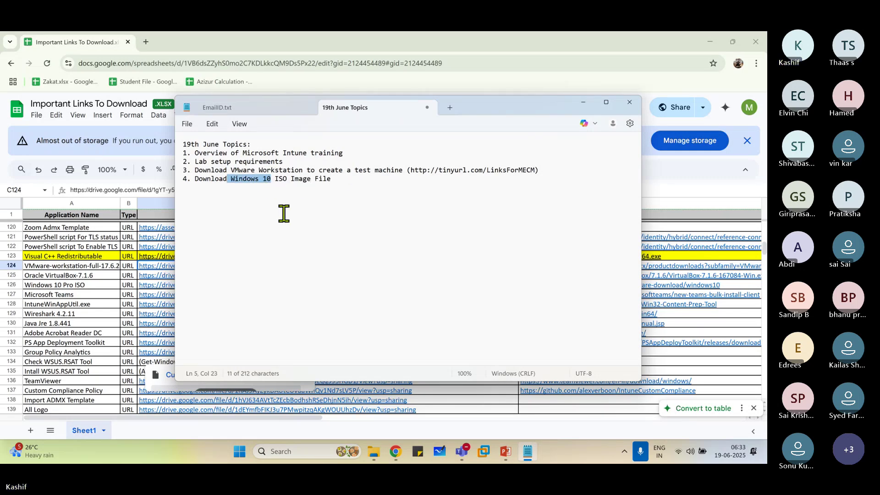
left_click(258, 199)
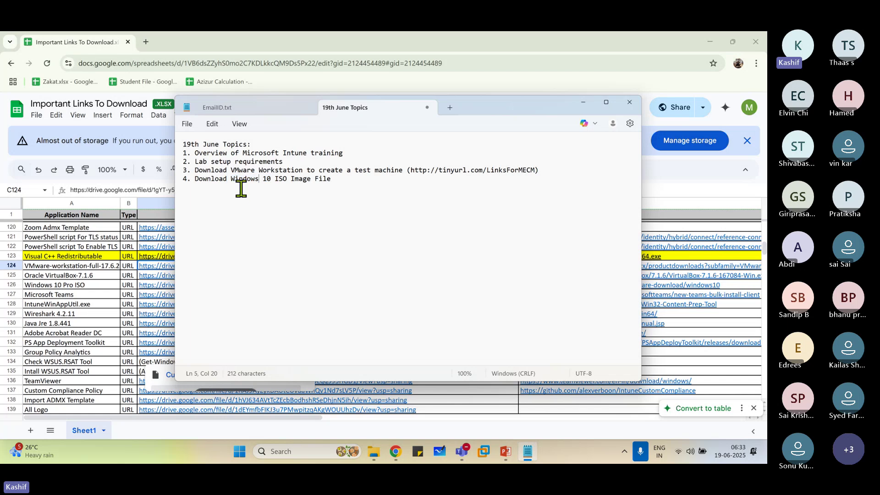
left_click_drag(230, 179, 273, 180)
Point out the Windows 10 Pro ISO row 126, its link, and the VMware row 124.
left_click(55, 286)
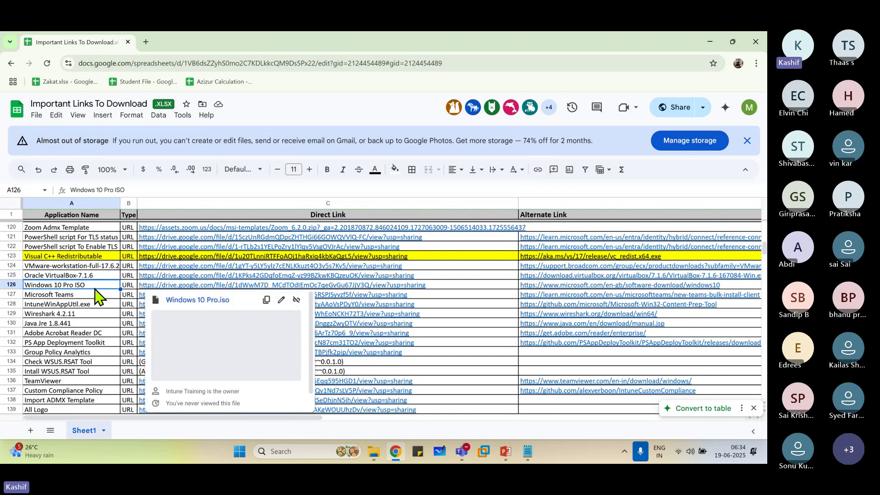
left_click(160, 286)
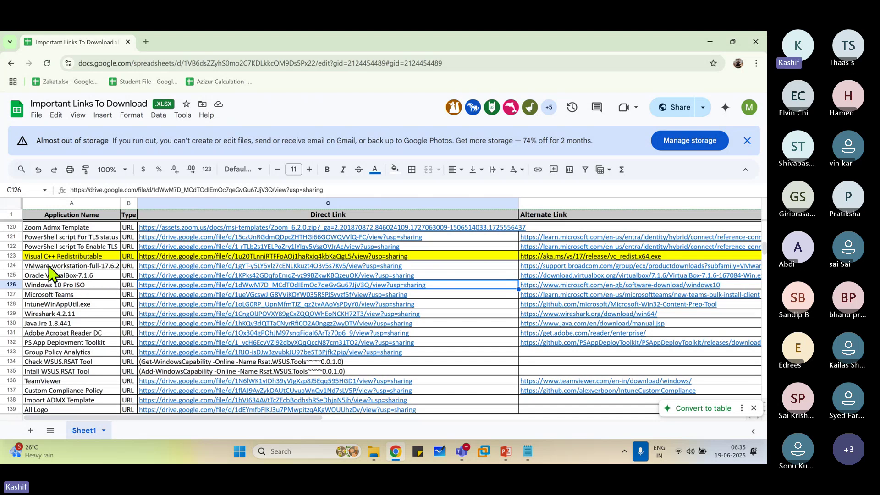
left_click(69, 268)
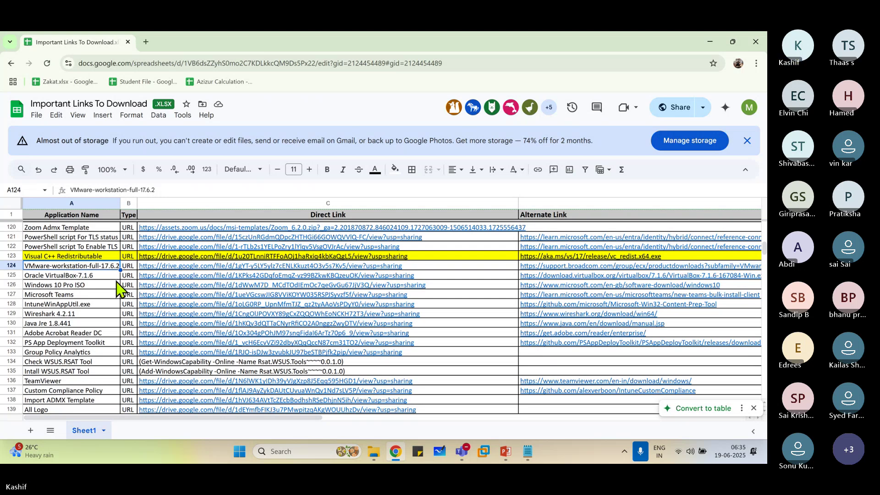
left_click(67, 288)
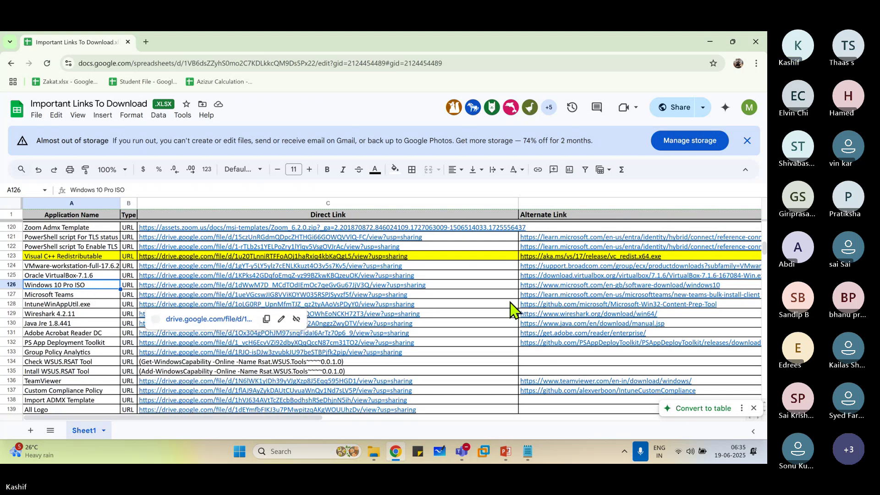
Show and hide the hidden system tray icons, then stop the screen share.
mouse_move(507, 309)
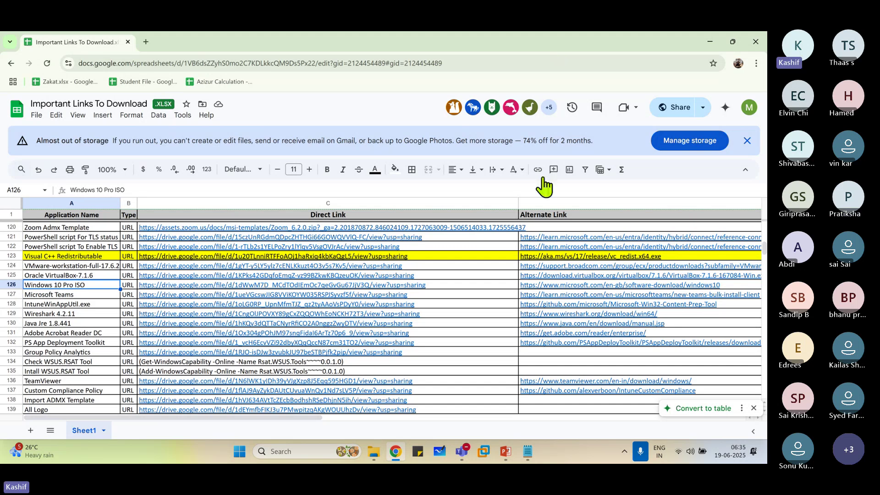
left_click(624, 451)
left_click(594, 458)
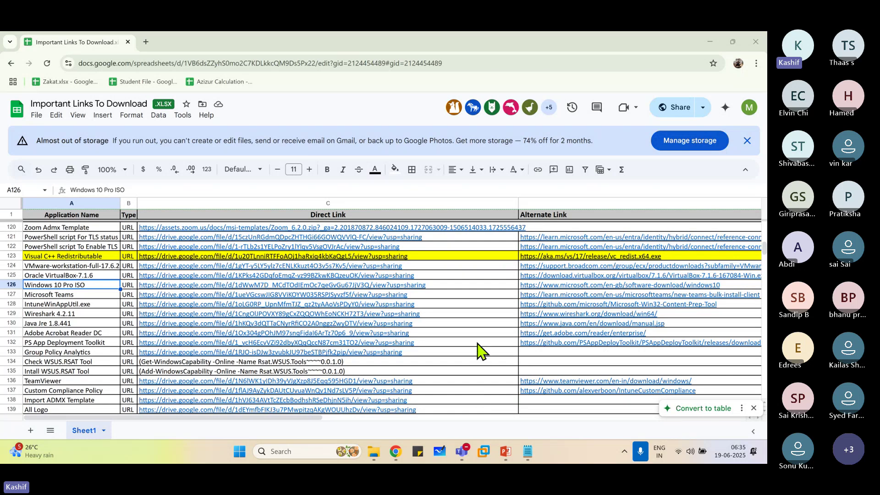
mouse_move(479, 351)
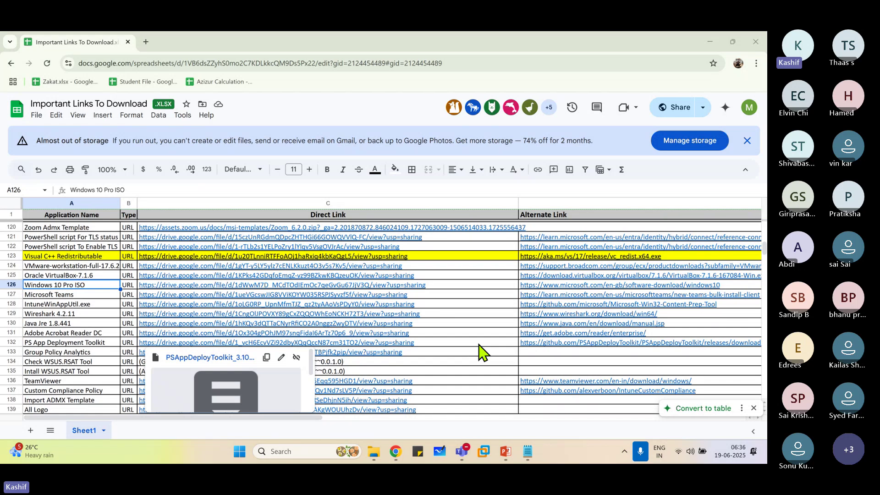
left_click(439, 40)
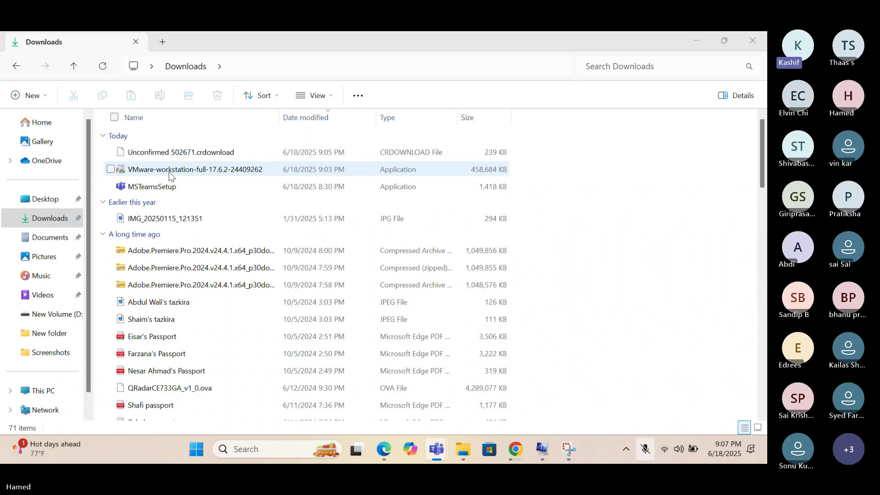
Run the VMware-workstation-full-17.6.2-24409262 installer from the Downloads folder.
double_click(169, 173)
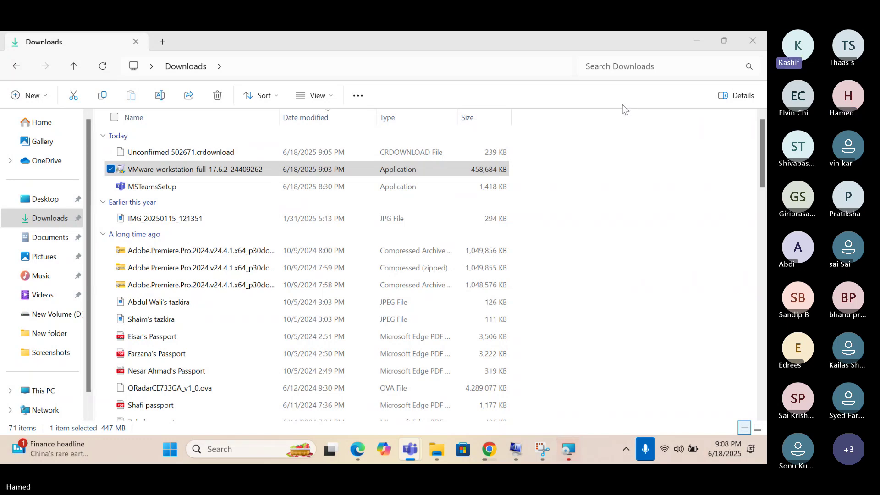
mouse_move(570, 444)
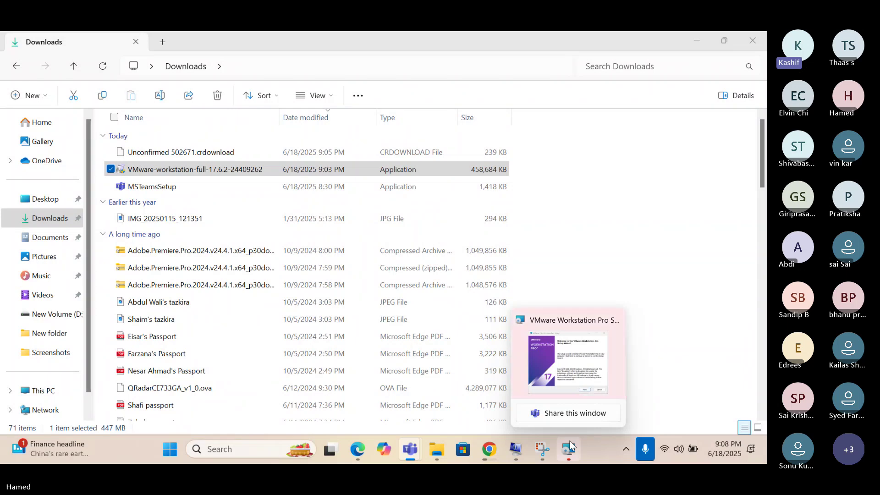
Bring the VMware setup wizard forward and accept the licence agreement.
left_click(569, 441)
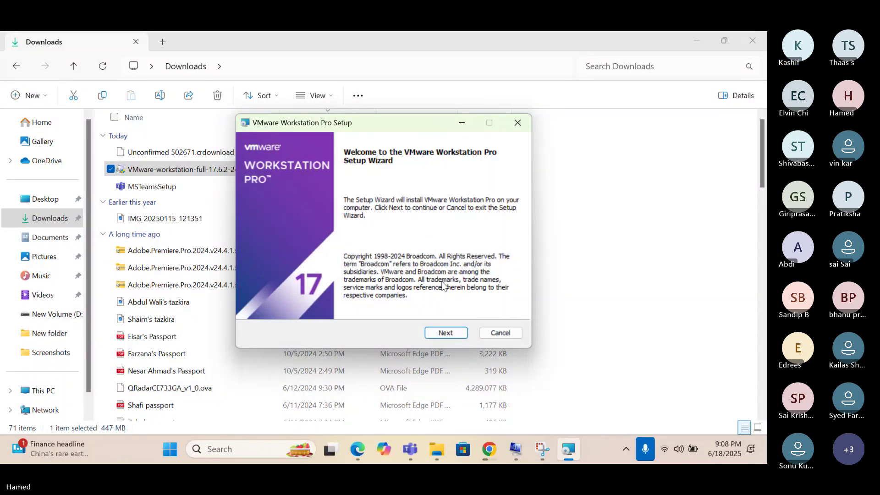
left_click(447, 334)
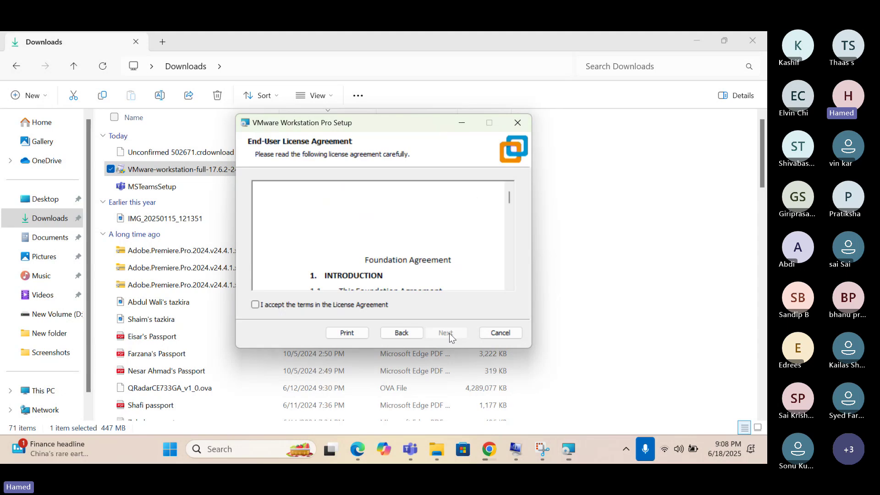
left_click(267, 307)
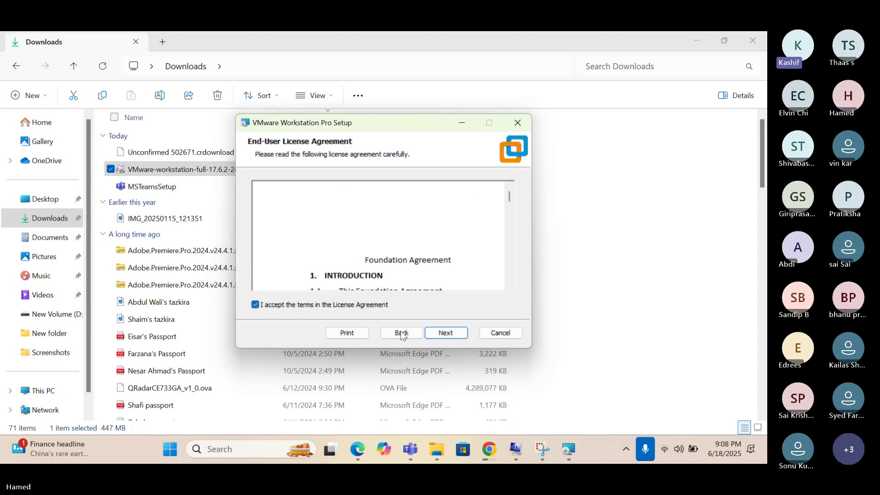
left_click(446, 333)
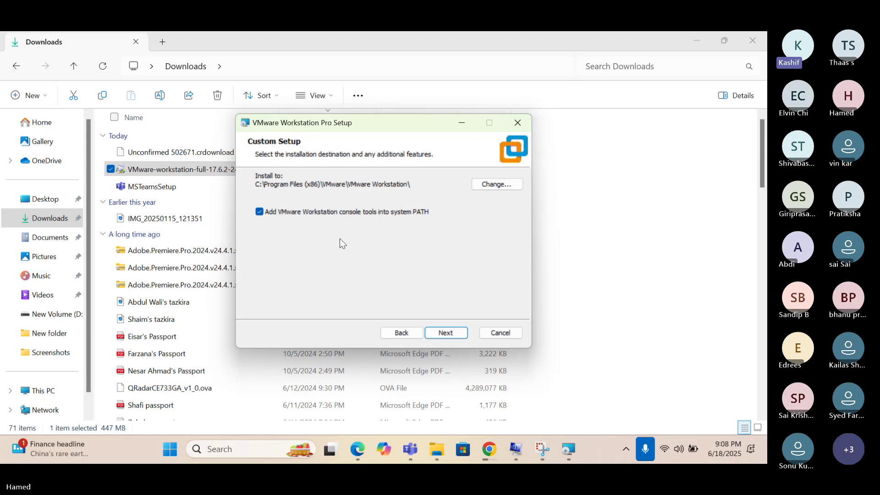
Keep the default install location, user experience settings and shortcuts, and start installing.
left_click(444, 334)
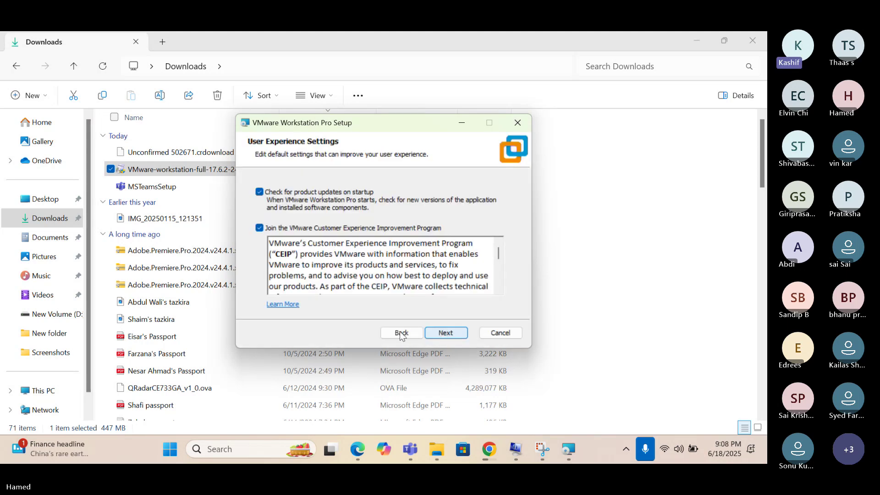
left_click(396, 332)
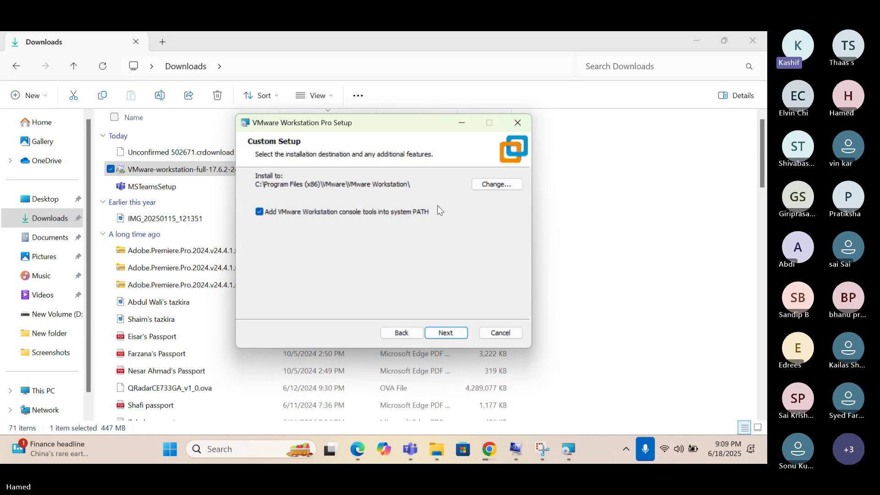
left_click(442, 333)
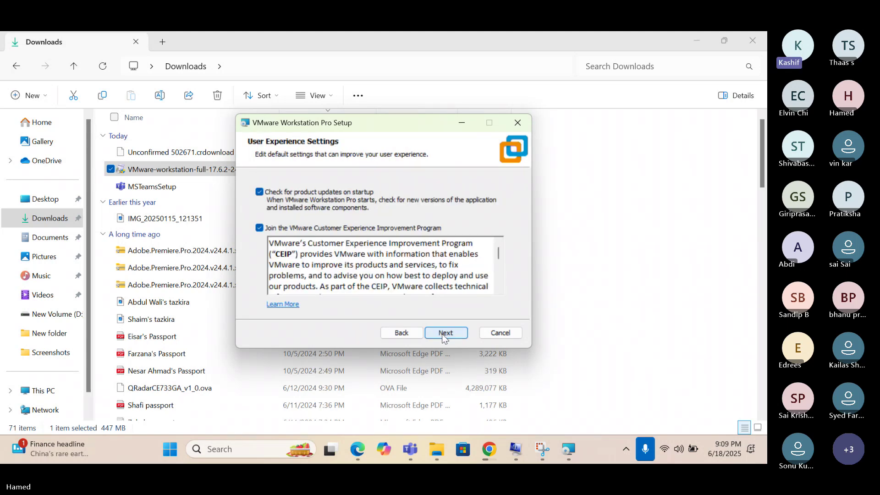
left_click(442, 332)
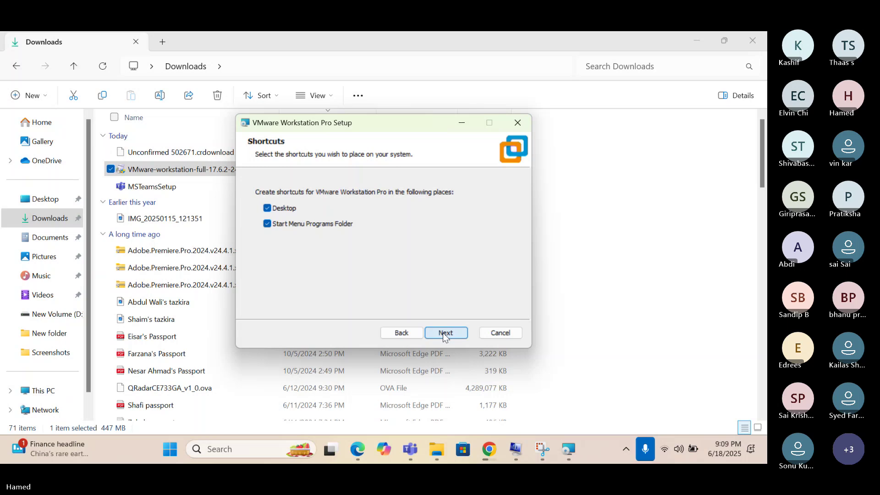
left_click(442, 332)
left_click(443, 332)
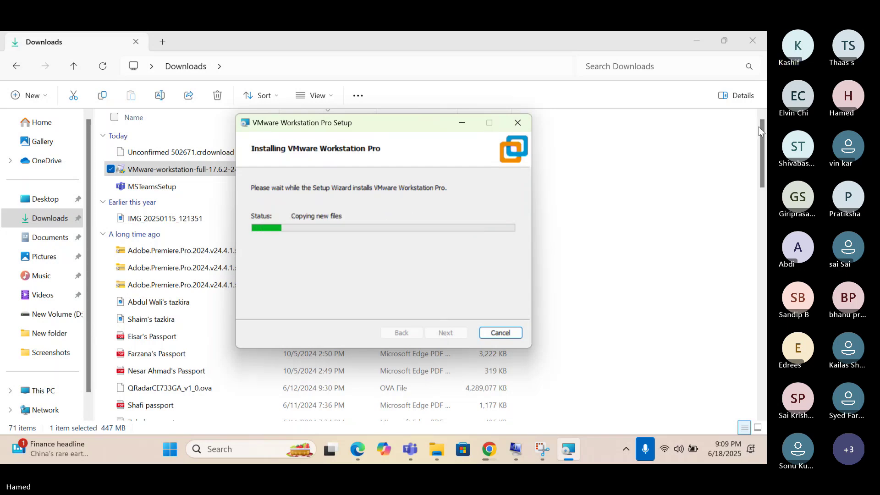
Minimize the Downloads Explorer window while VMware Workstation installs.
left_click(762, 143)
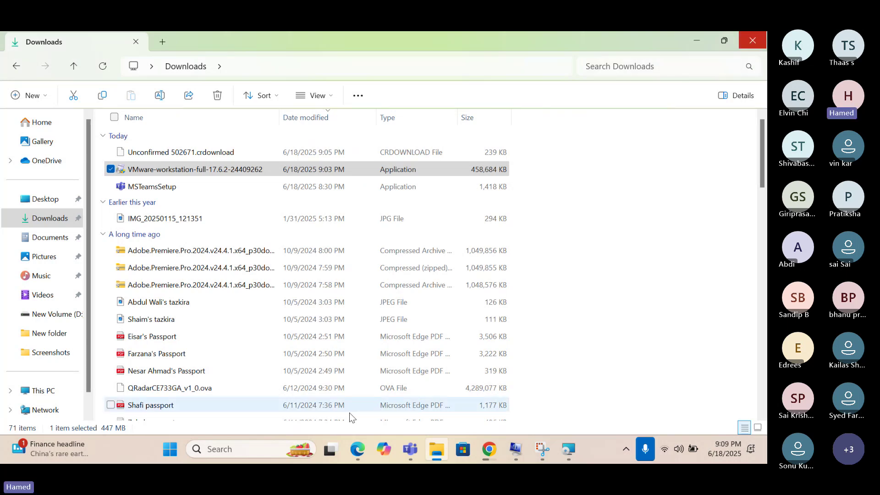
left_click(440, 447)
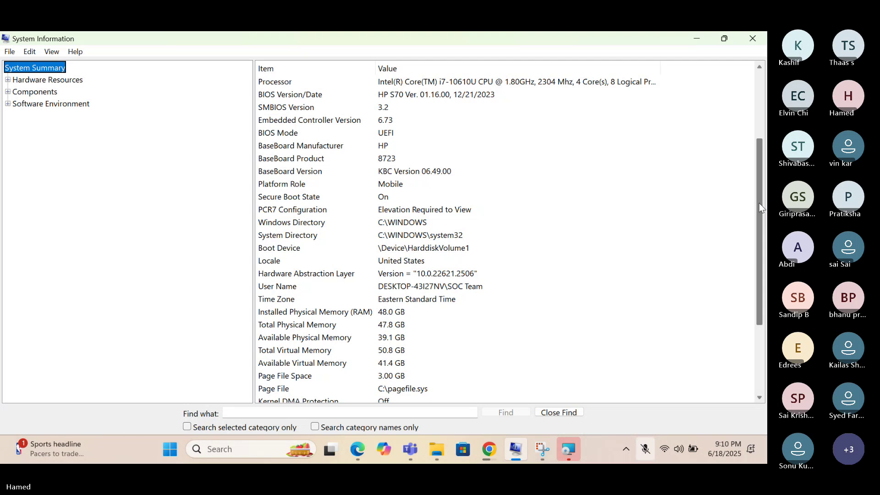
mouse_move(758, 202)
left_mouse_down()
mouse_move(764, 249)
mouse_move(763, 191)
left_mouse_up()
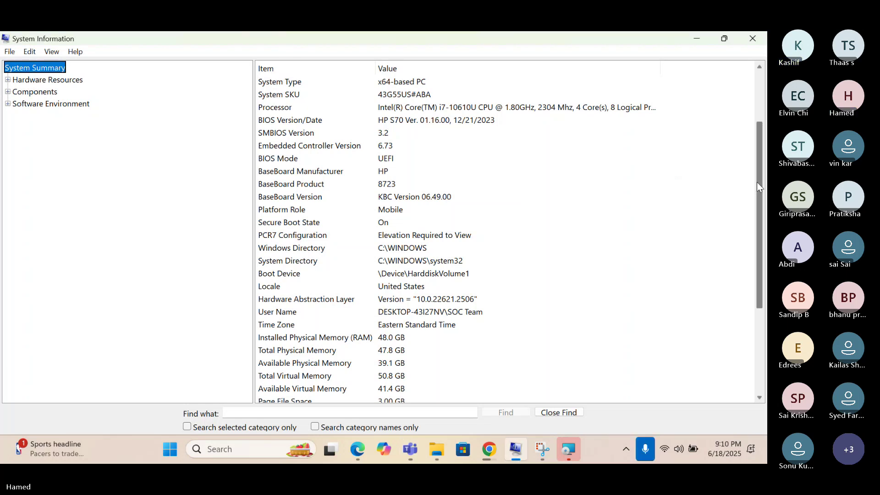
left_click_drag(759, 182, 758, 120)
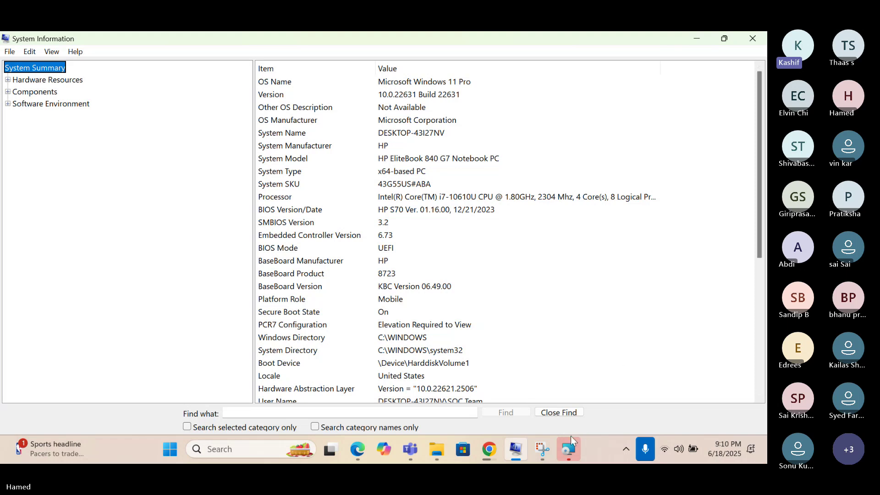
mouse_move(526, 450)
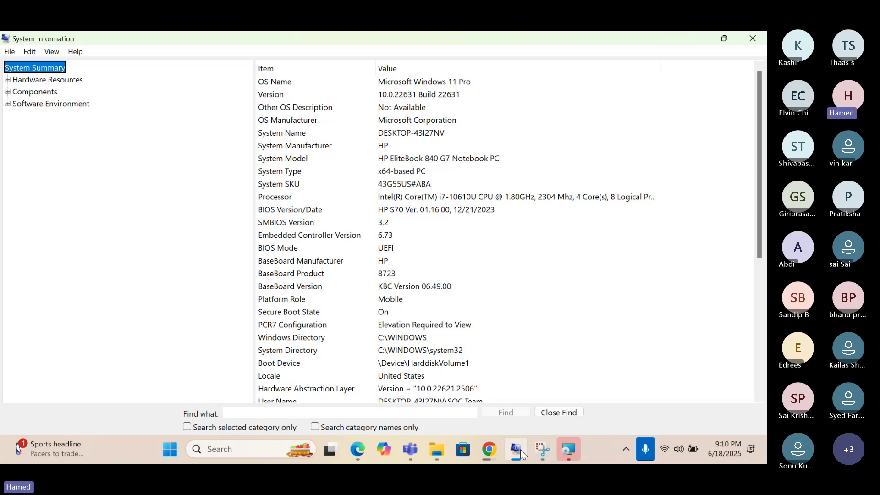
Minimize System Information and the This PC window to reveal the setup's completion page.
left_click(520, 449)
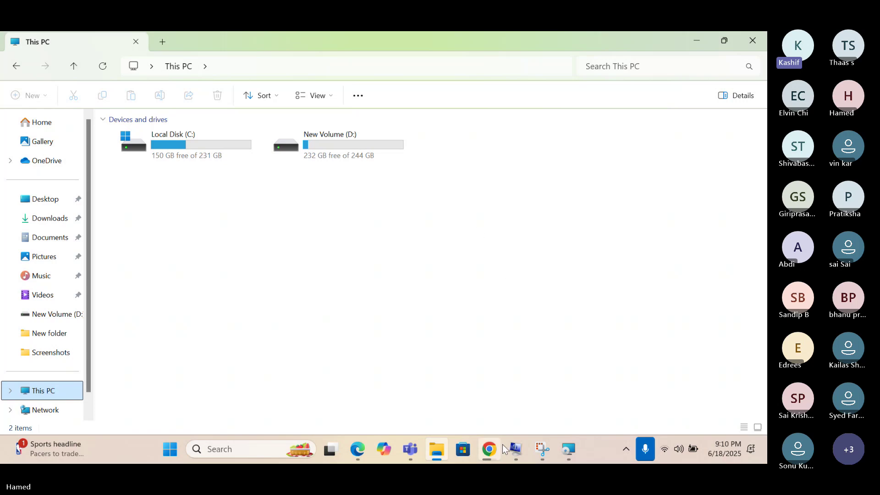
left_click(438, 449)
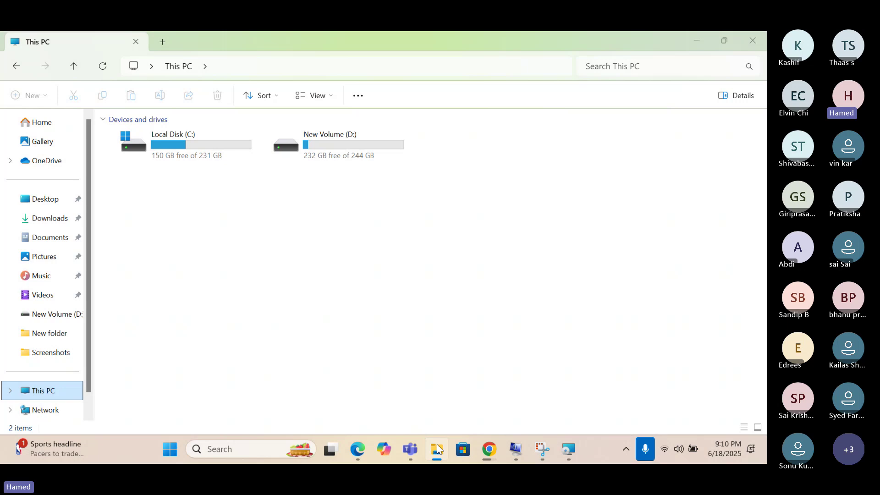
left_click(439, 449)
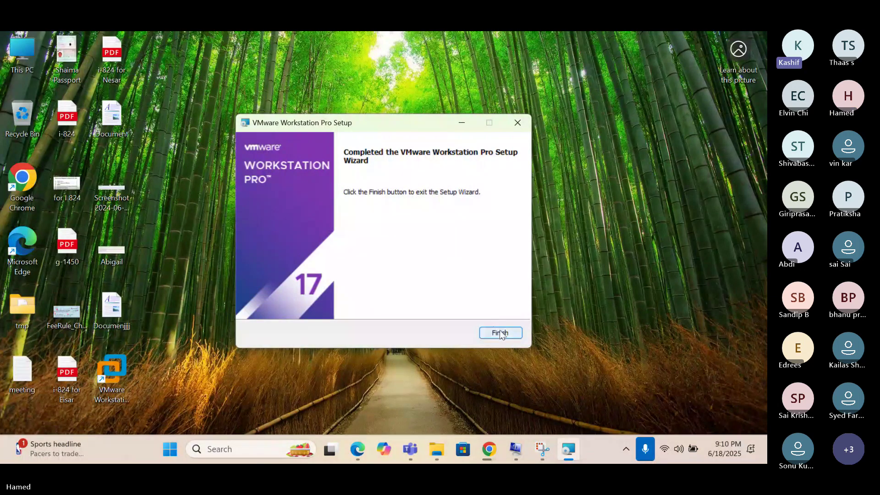
Finish the VMware Workstation Pro setup wizard and open File Explorer with Win+E.
left_click(500, 333)
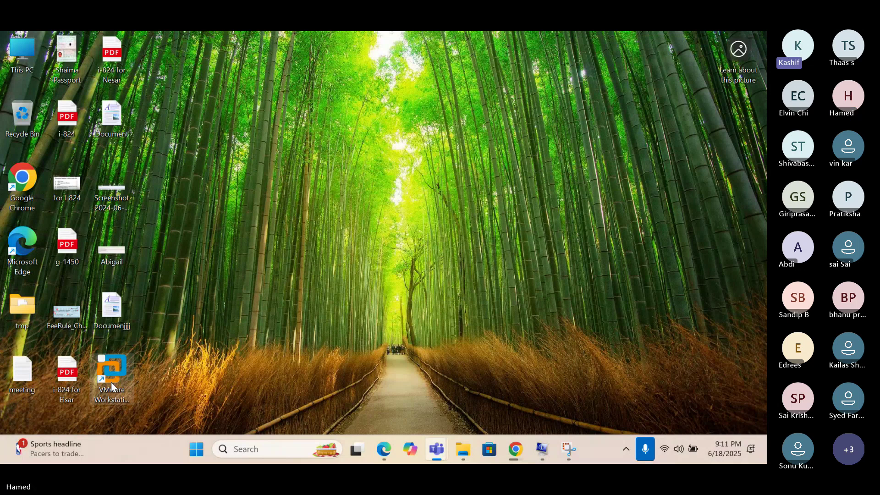
key("super+e")
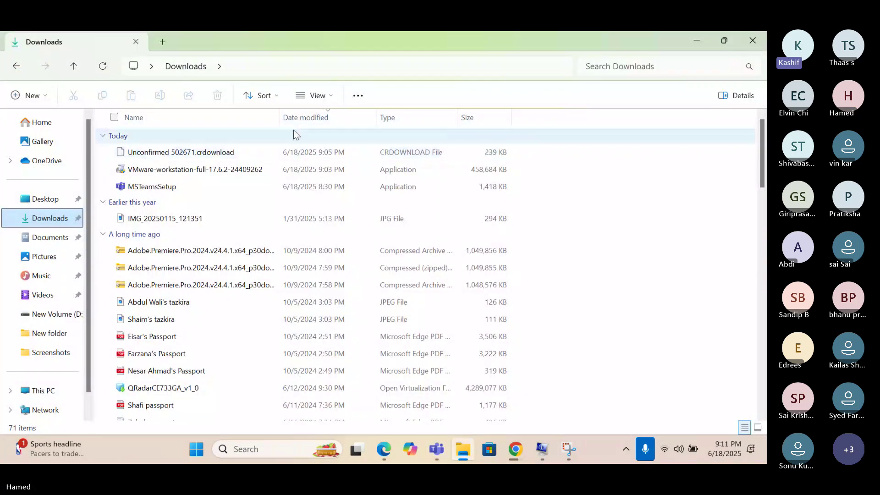
Return to the links spreadsheet in Chrome and check the Windows 10 Pro.iso download progress.
left_click(697, 47)
left_click(520, 447)
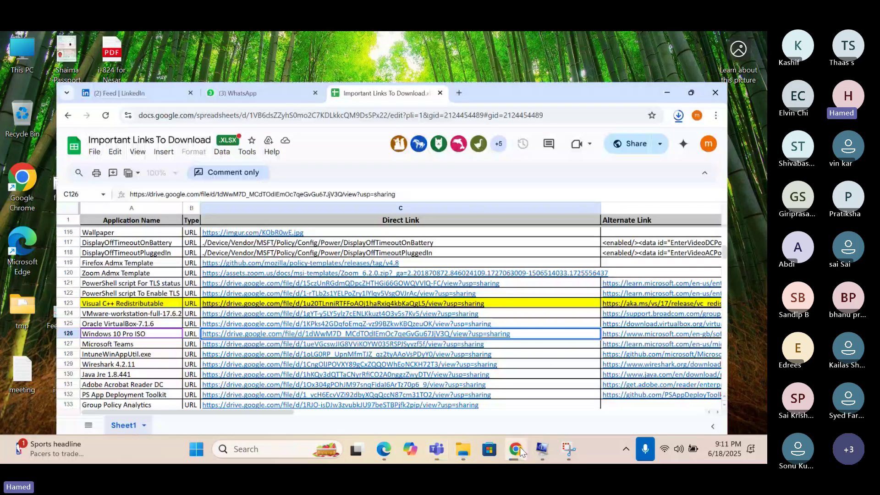
left_click(711, 70)
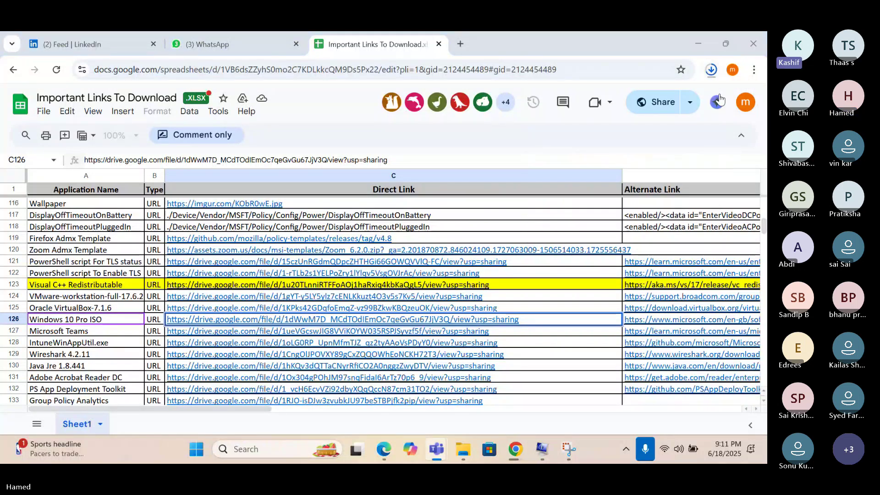
left_click(712, 70)
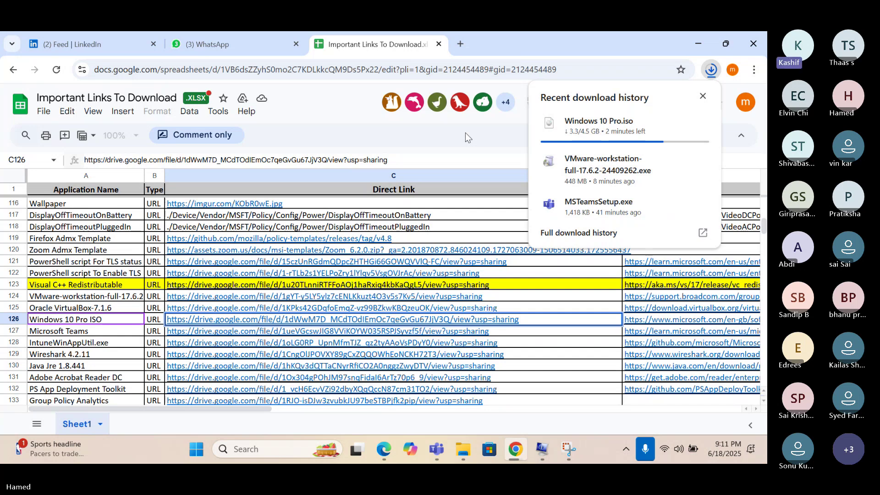
Close Chrome's LinkedIn feed tab, leaving WhatsApp and the links spreadsheet open.
left_click(154, 44)
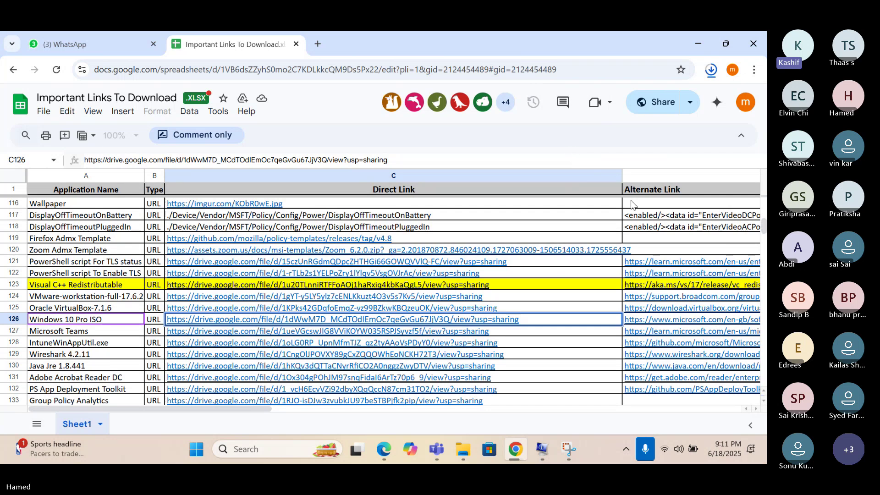
Reopen Chrome's download history to see Windows 10 Pro.iso at 3.7 of 4.5 GB.
left_click(711, 70)
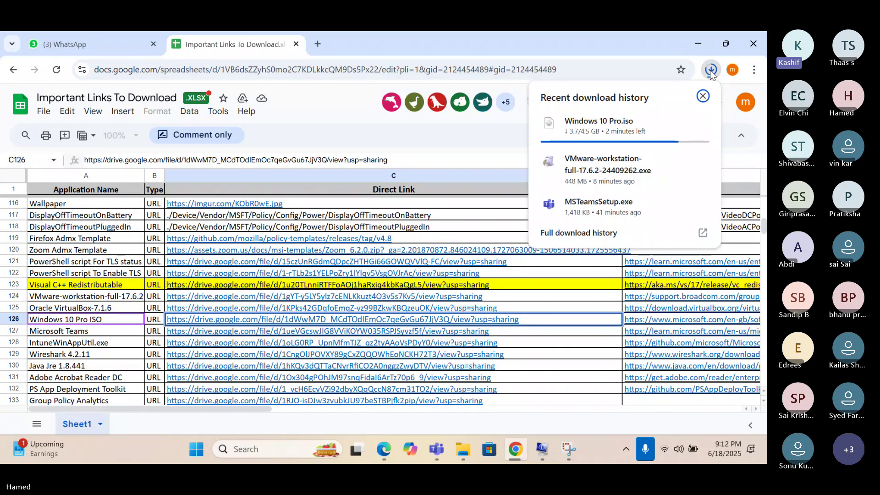
Mute the microphone in the Teams meeting, then bring the links spreadsheet back to the front.
mouse_move(440, 450)
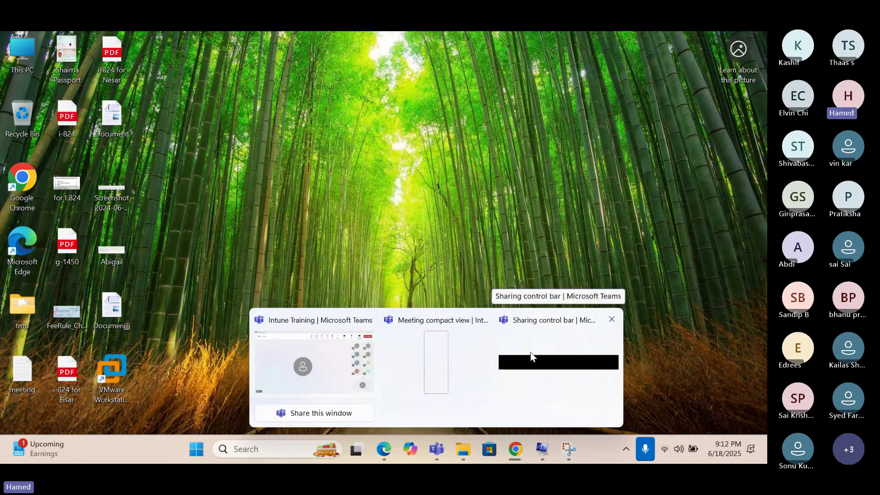
left_click(527, 351)
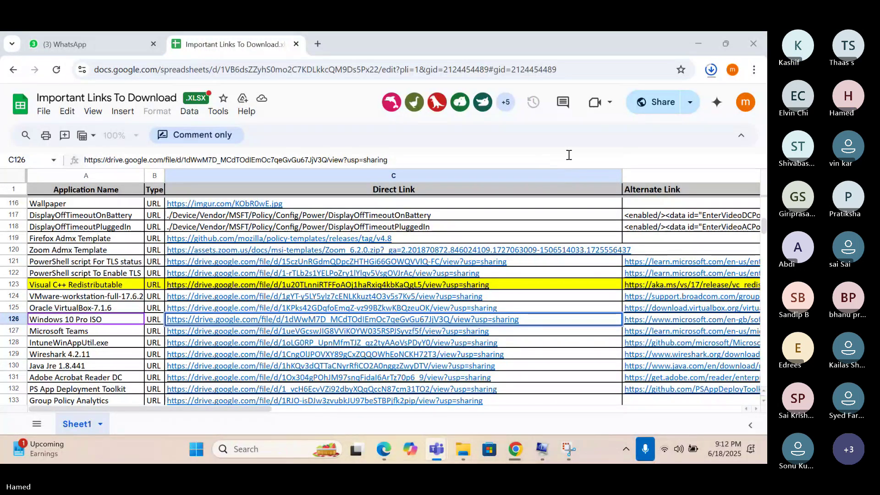
key("super+alt+k")
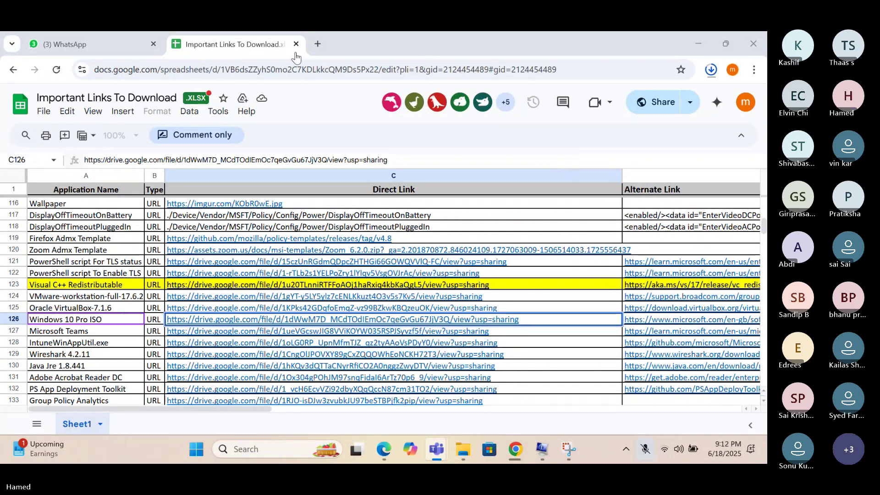
left_click(506, 130)
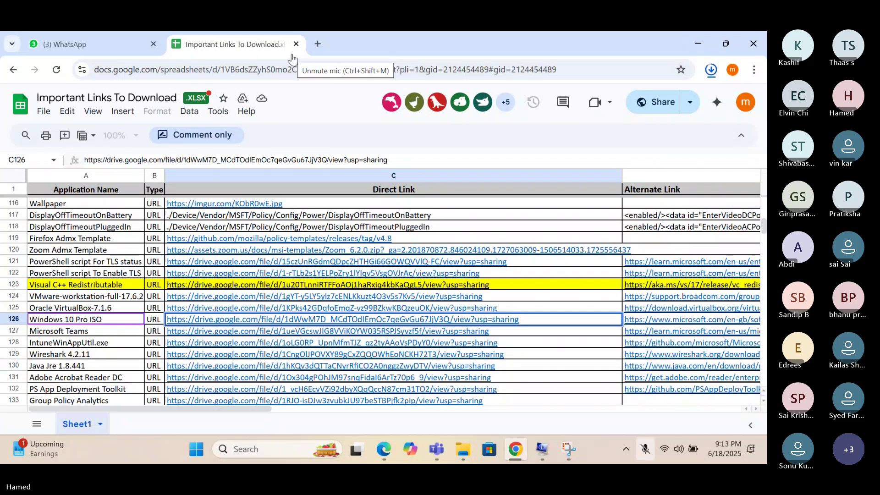
Unmute and re-mute the meeting mic, then check the ISO download at 4.3 of 4.5 GB.
key("ctrl+shift+m")
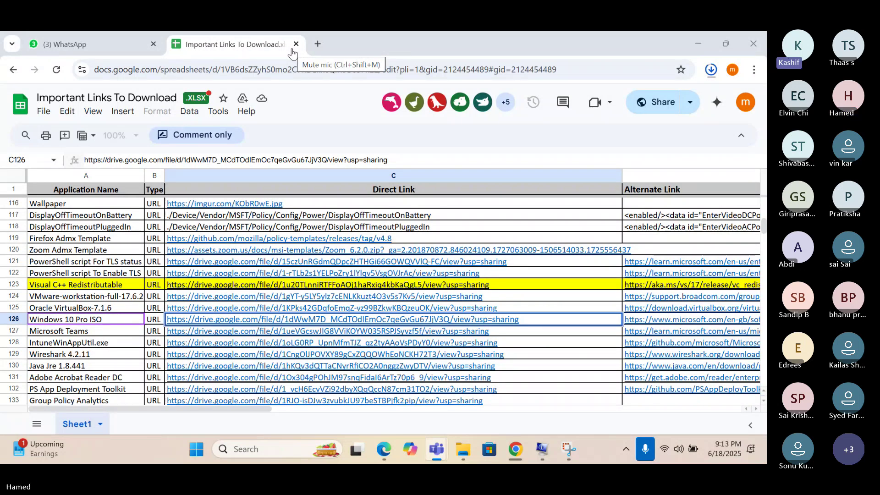
key("ctrl+shift+m")
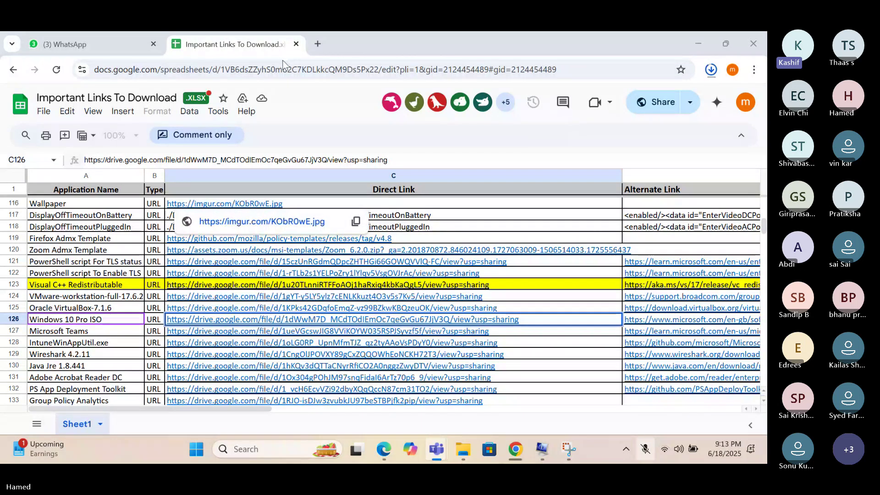
left_click(715, 71)
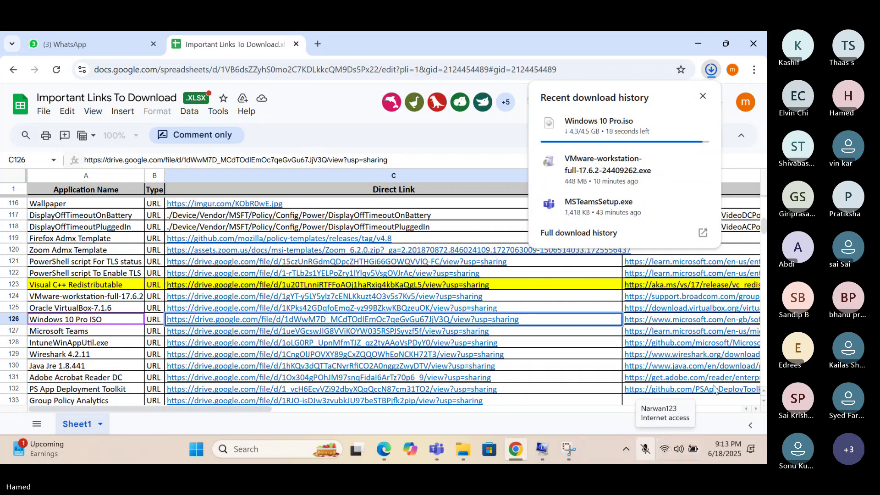
After Windows 10 Pro.iso finishes downloading, close the download list and open the Downloads folder.
mouse_move(662, 204)
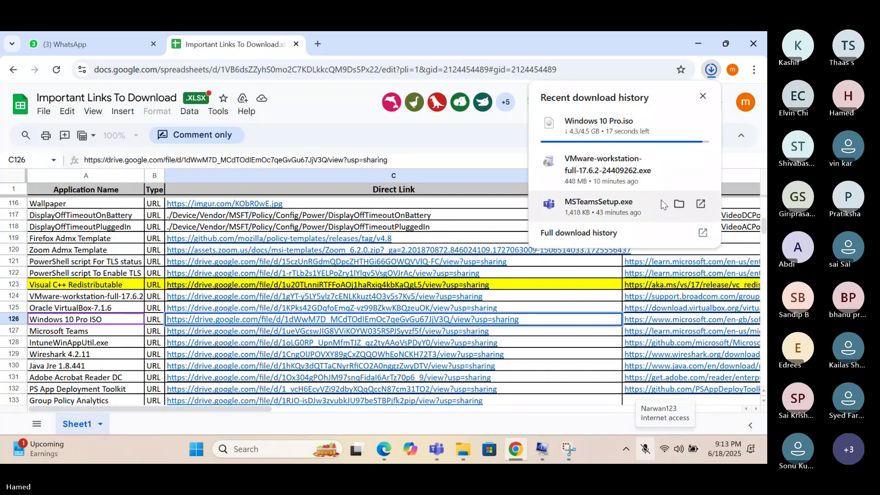
mouse_move(618, 131)
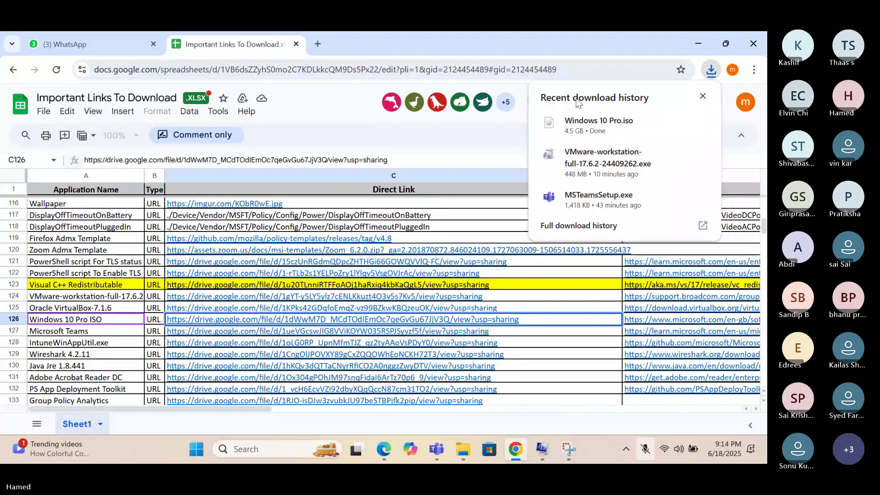
left_click(702, 97)
left_click(463, 449)
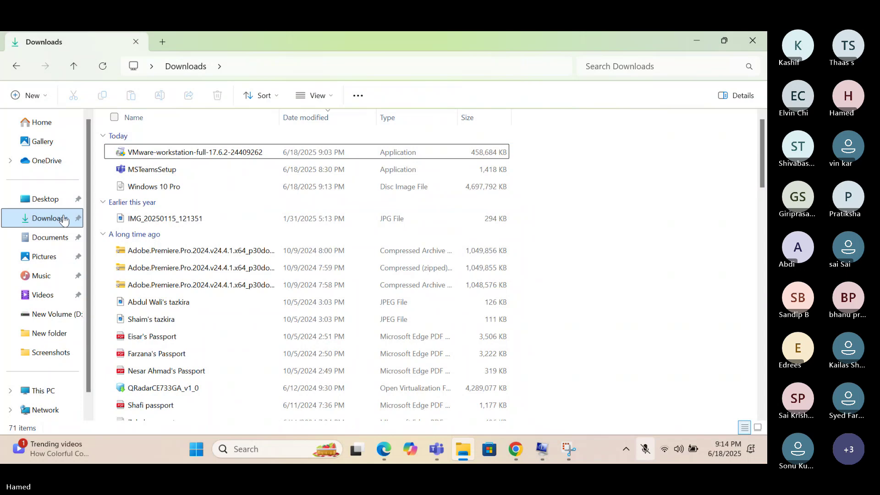
Refresh Downloads via Desktop so the 4.47 GB Windows 10 Pro disc image appears under Today.
left_click(46, 199)
left_click(49, 217)
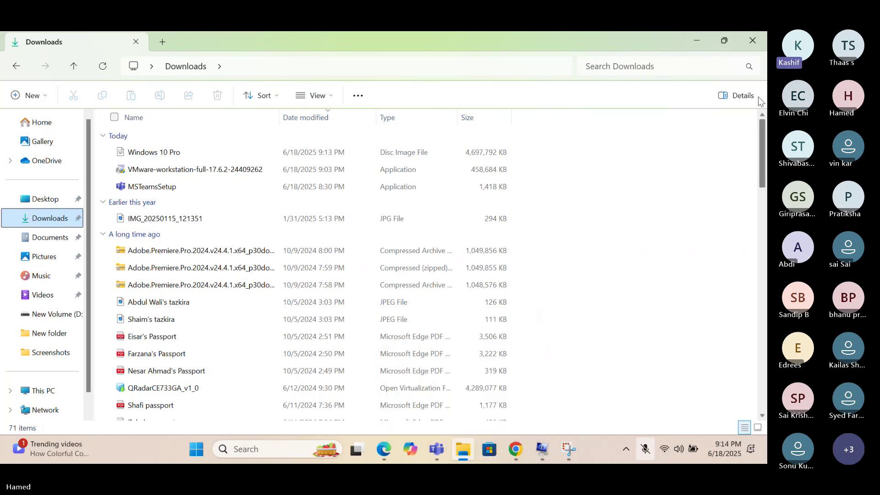
left_click(470, 453)
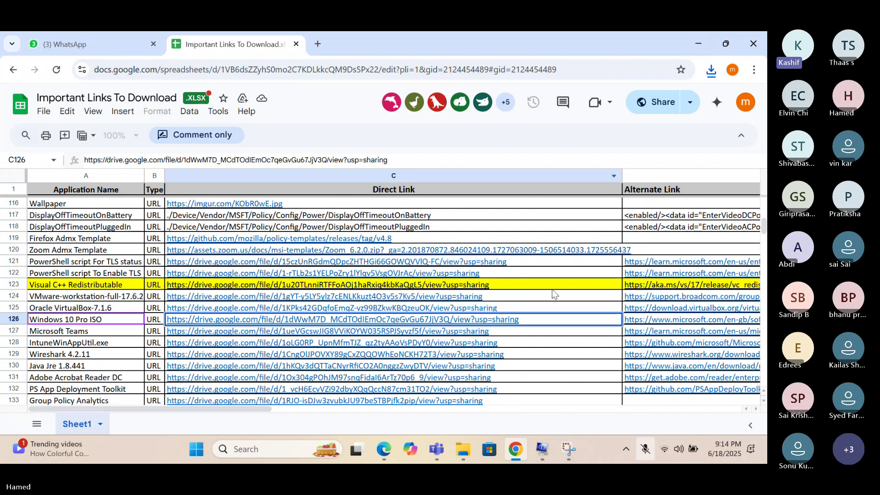
key("alt+Tab")
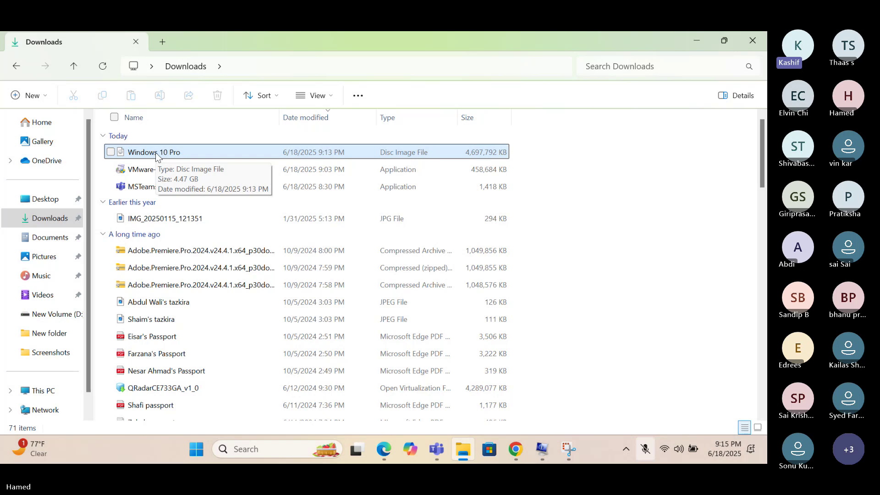
Turn on File name extensions in the Downloads view and select Windows 10 Pro.iso.
left_click(156, 152)
right_click(155, 152)
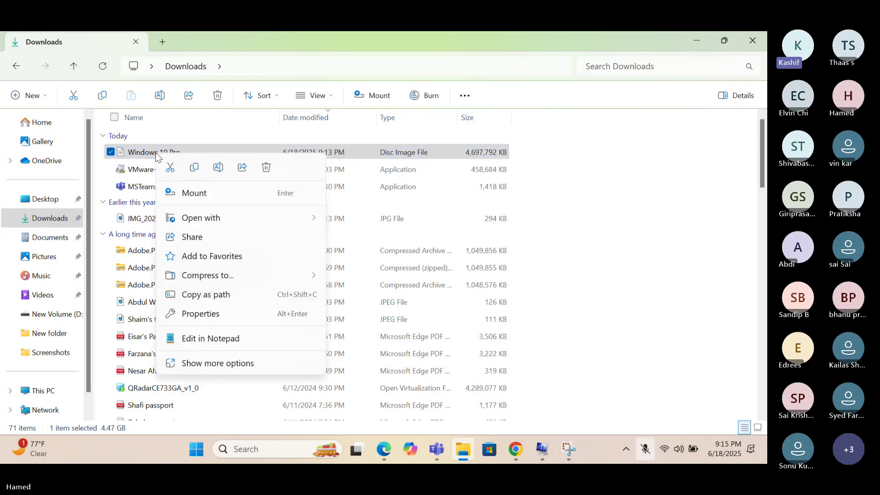
left_click(308, 99)
left_click(309, 100)
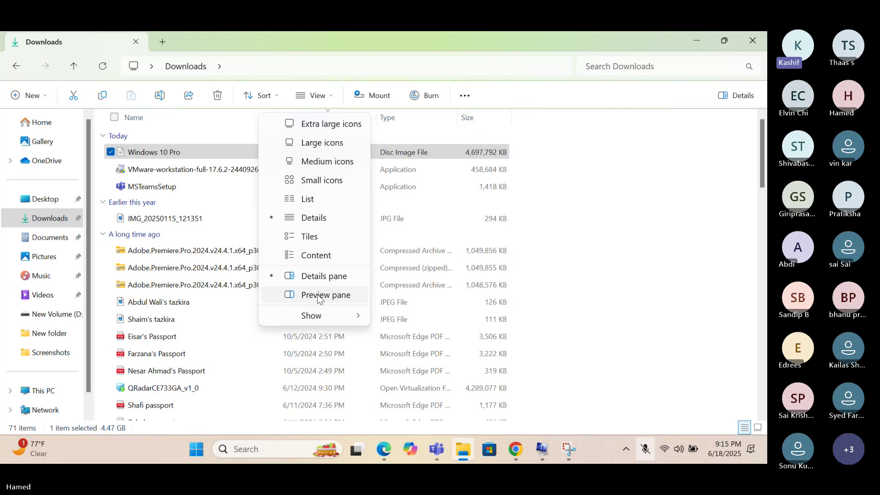
mouse_move(324, 315)
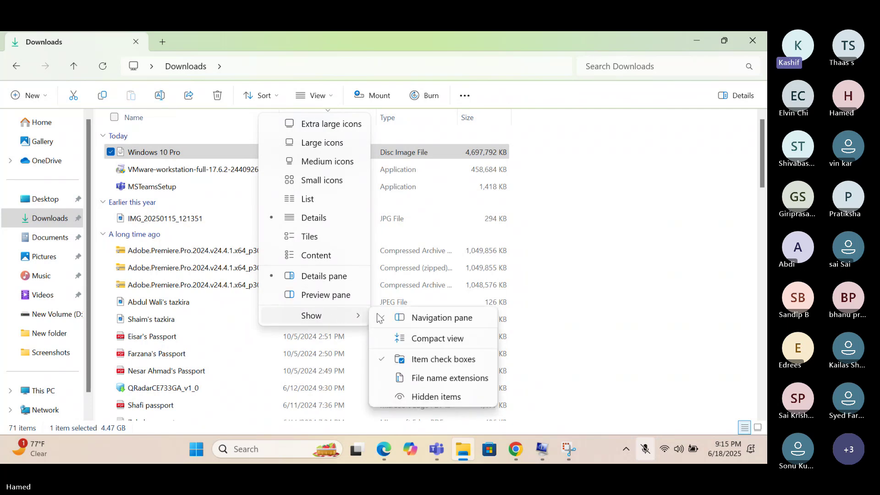
left_click(442, 378)
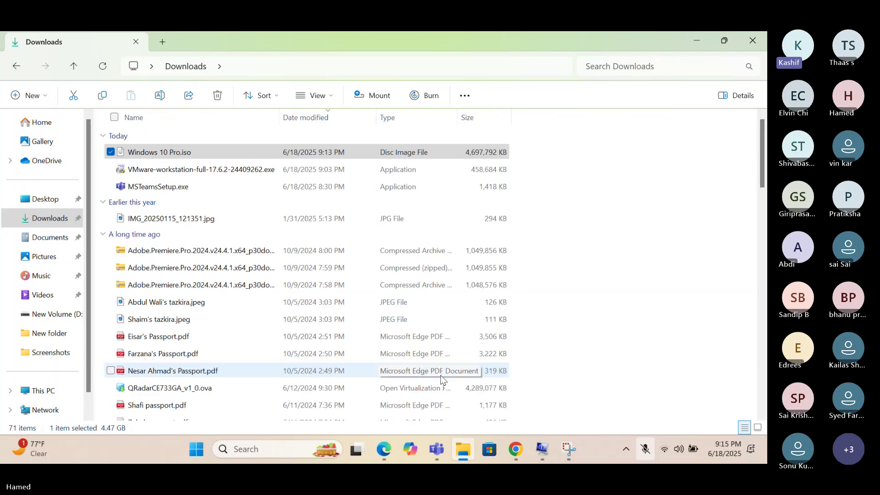
left_click(184, 157)
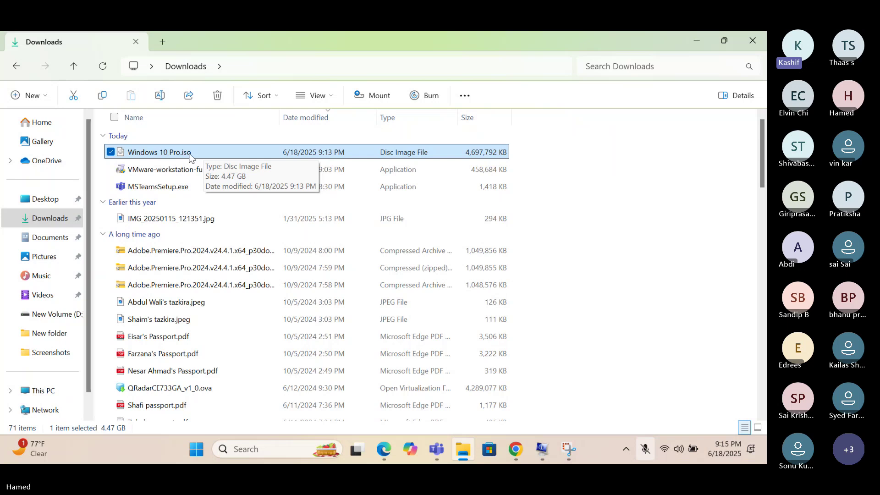
Launch VMware Workstation Pro maximized from the desktop and start Create a New Virtual Machine.
left_click(692, 44)
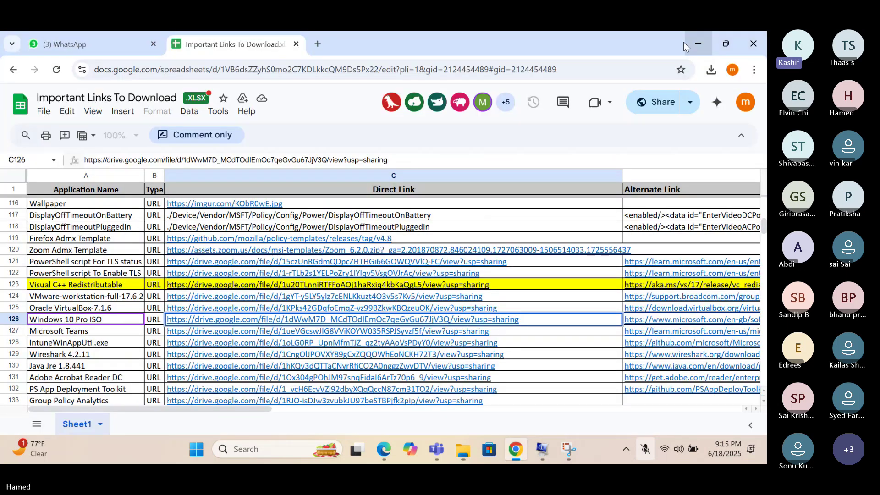
left_click(683, 42)
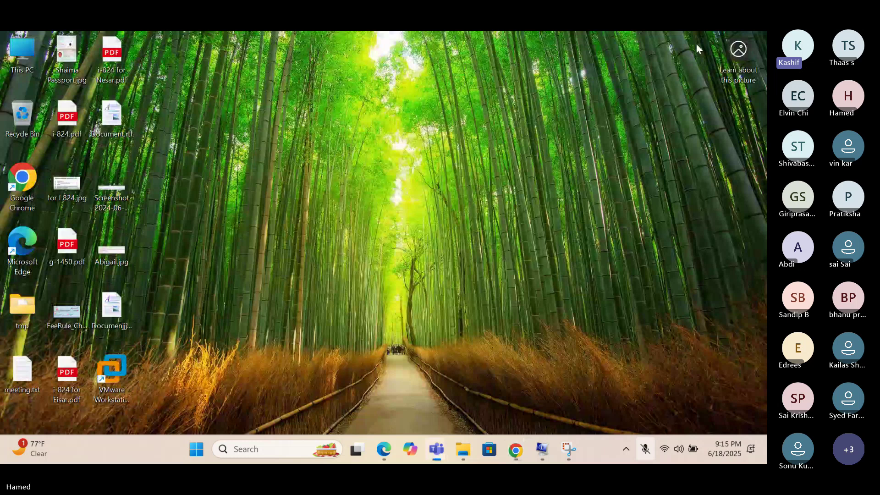
left_click(110, 375)
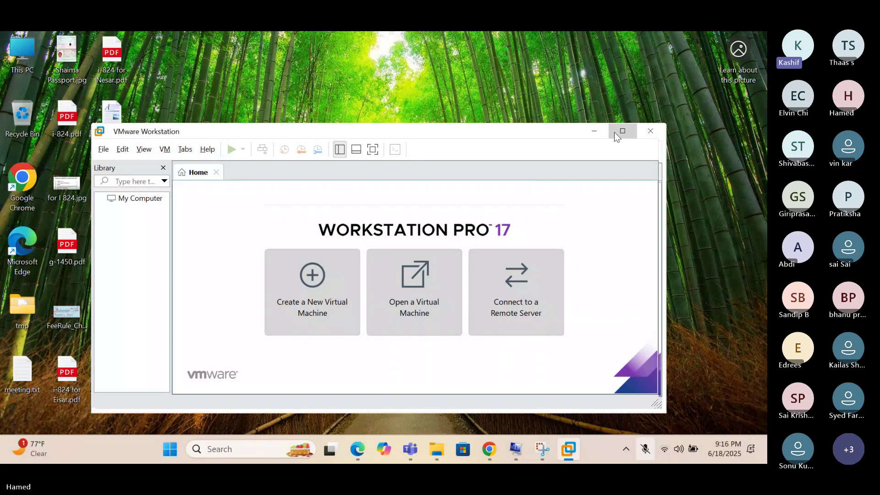
left_click(614, 132)
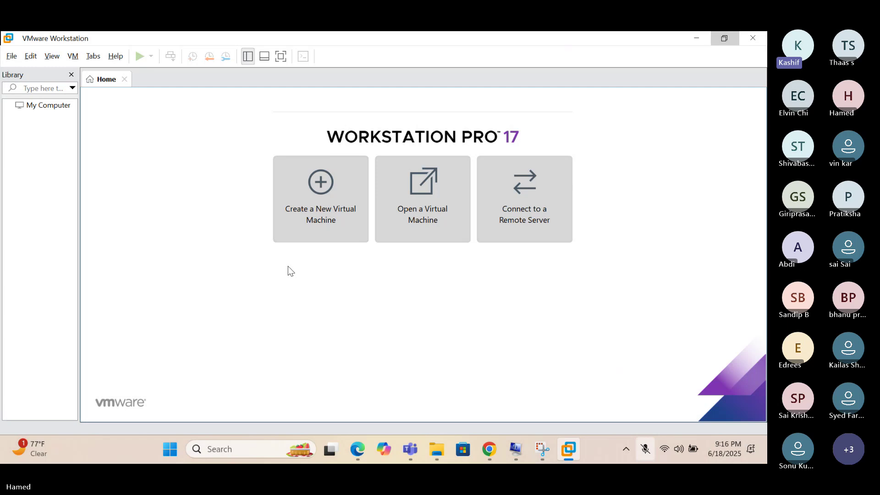
left_click(315, 202)
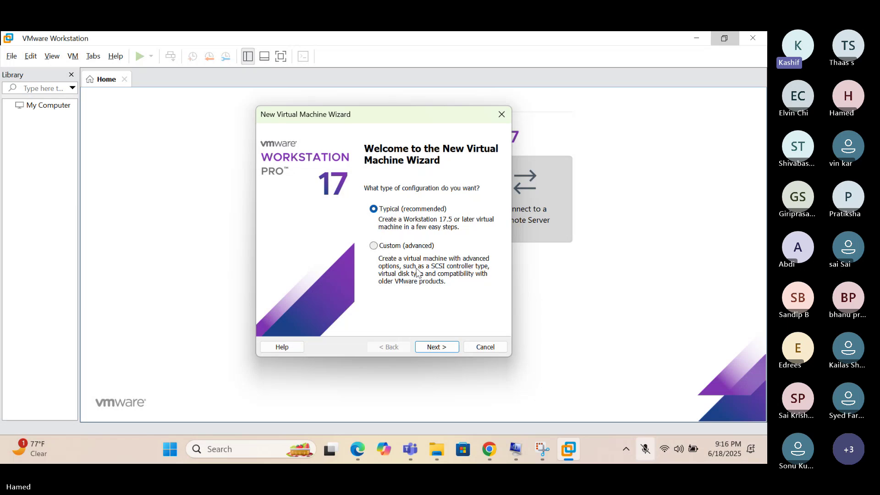
Choose Typical configuration and 'I will install the operating system later' in the wizard.
left_click(436, 347)
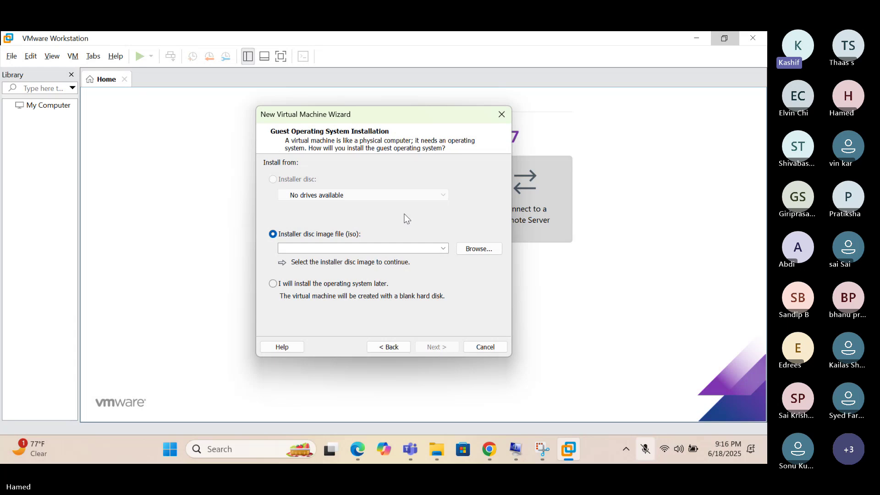
left_click(274, 285)
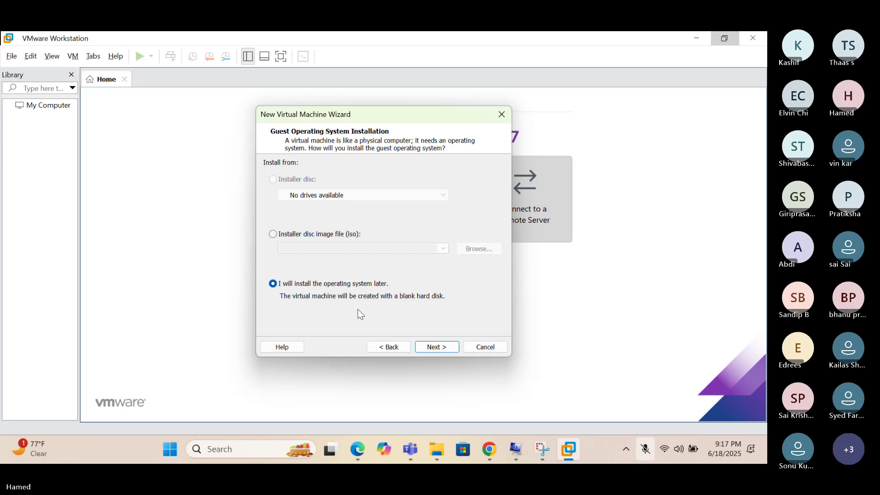
left_click(437, 348)
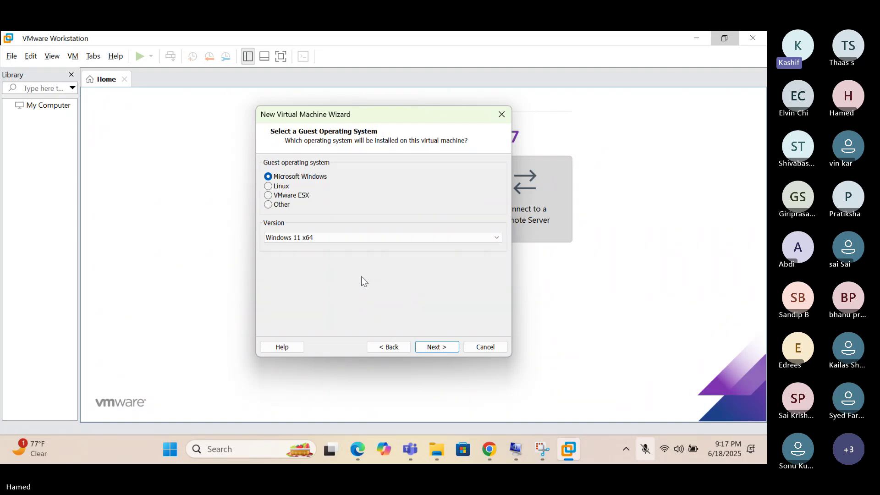
Choose Windows 10 x64 as the guest version and continue.
left_click(329, 238)
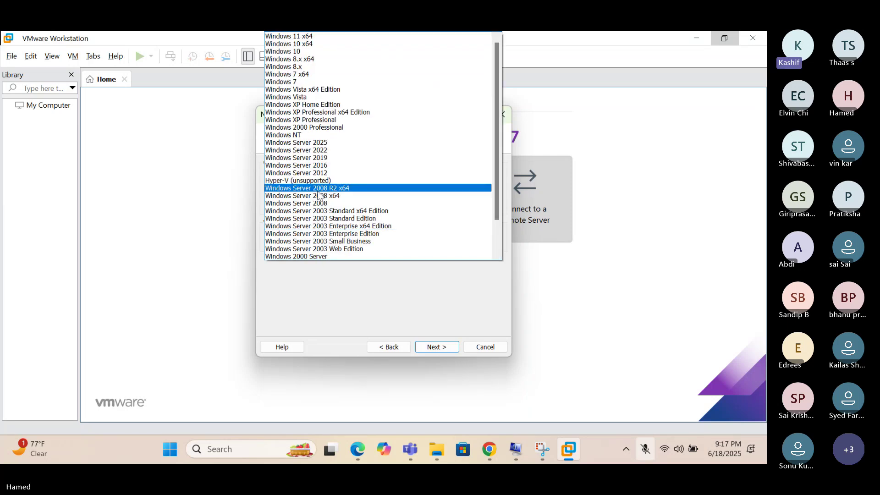
scroll(320, 194, "down", 3)
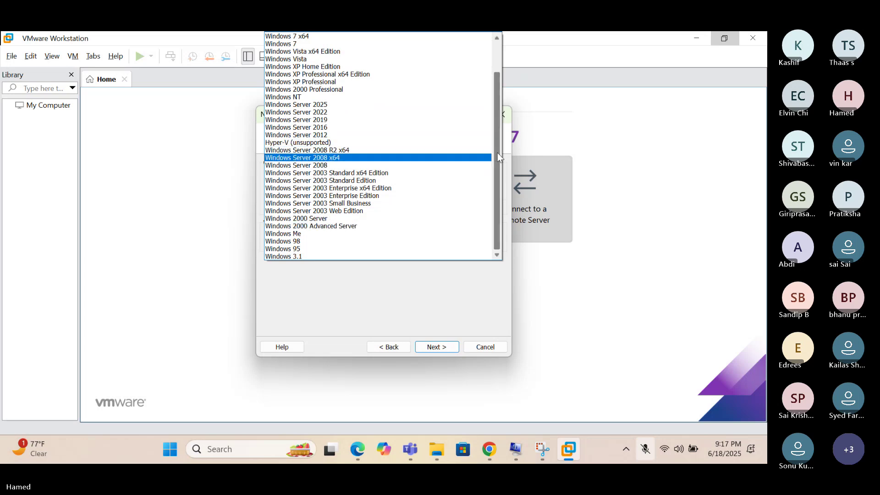
left_click_drag(497, 153, 496, 125)
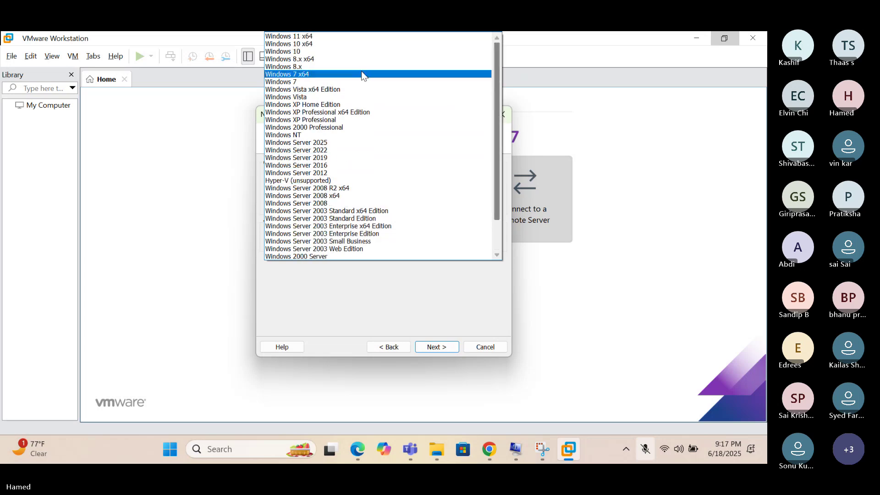
left_click(324, 44)
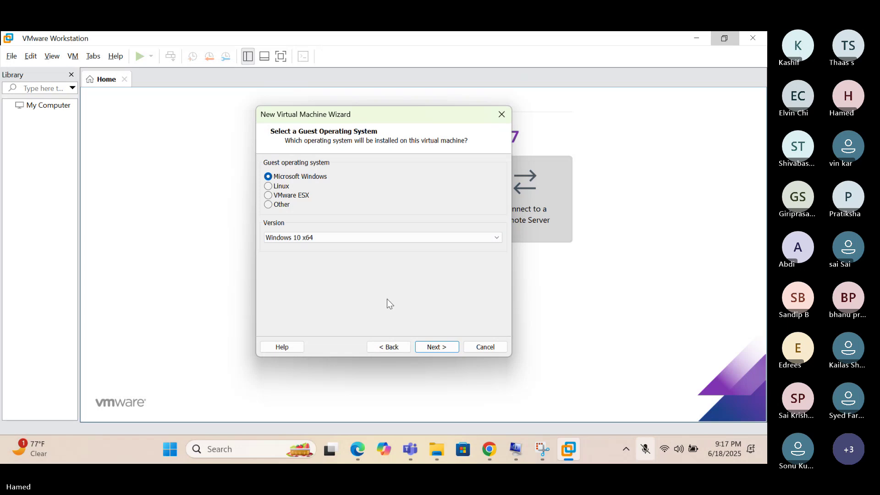
left_click(438, 347)
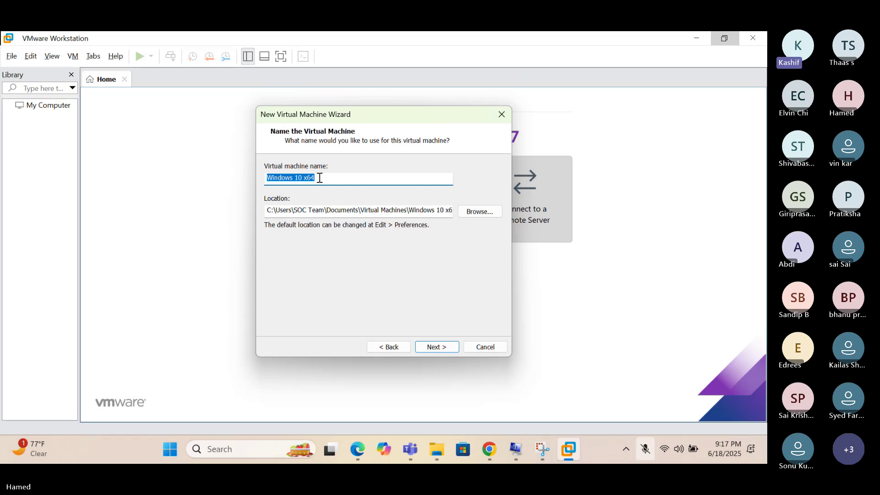
Enter WINVM001 as the virtual machine name, fixing a typo along the way.
type("WIN")
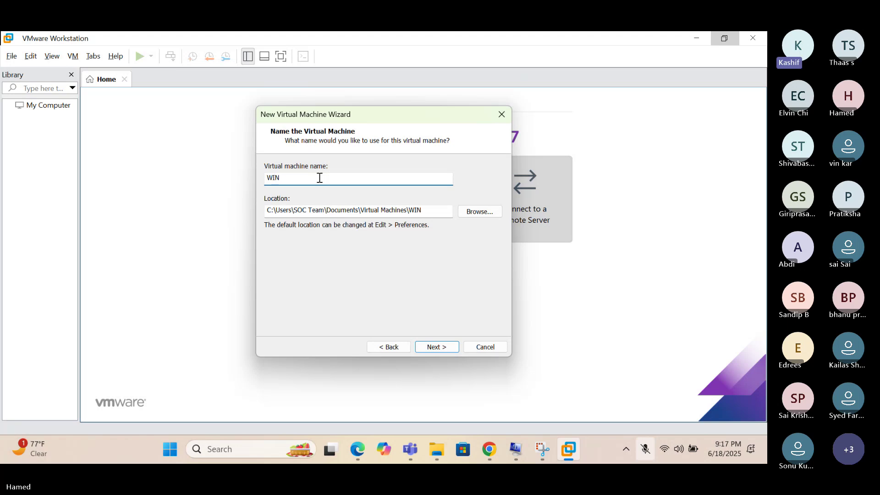
type("W")
type("M")
type("]__")
key("BackSpace")
key("BackSpace")
key("BackSpace")
key("BackSpace")
key("BackSpace")
type("VM001")
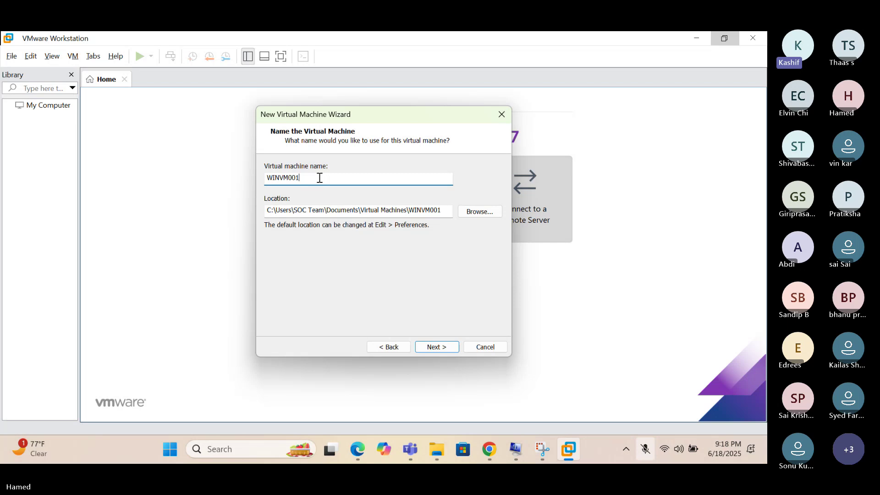
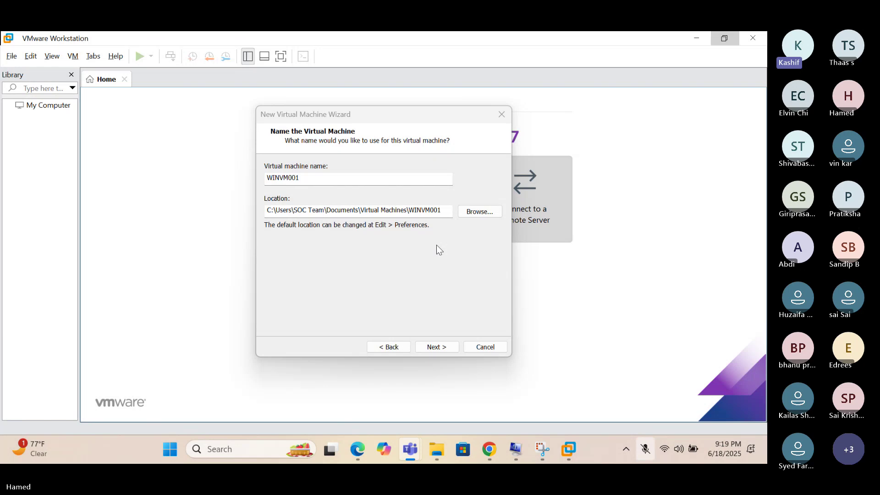
Keep WINVM001 as the name with the default location and advance to the disk capacity page.
left_click(438, 348)
left_click(437, 347)
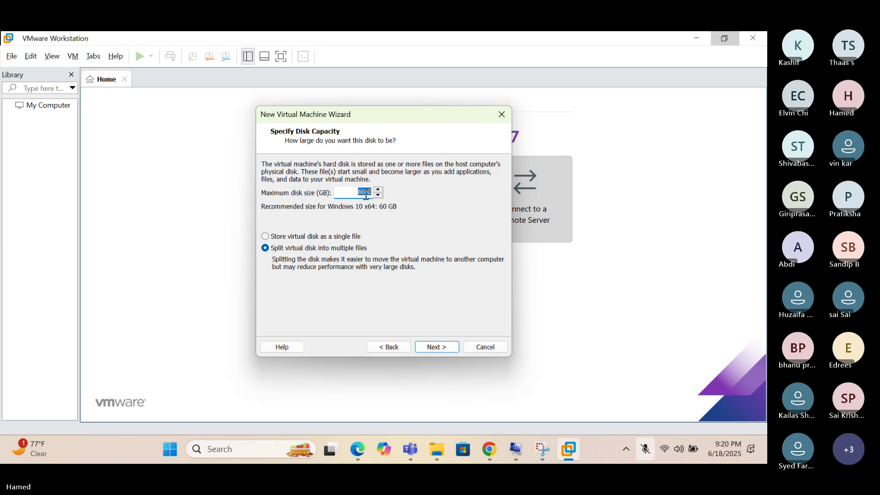
Set the maximum disk size to 80 GB and finish creating the virtual machine.
type("80")
left_click(436, 346)
left_click(435, 346)
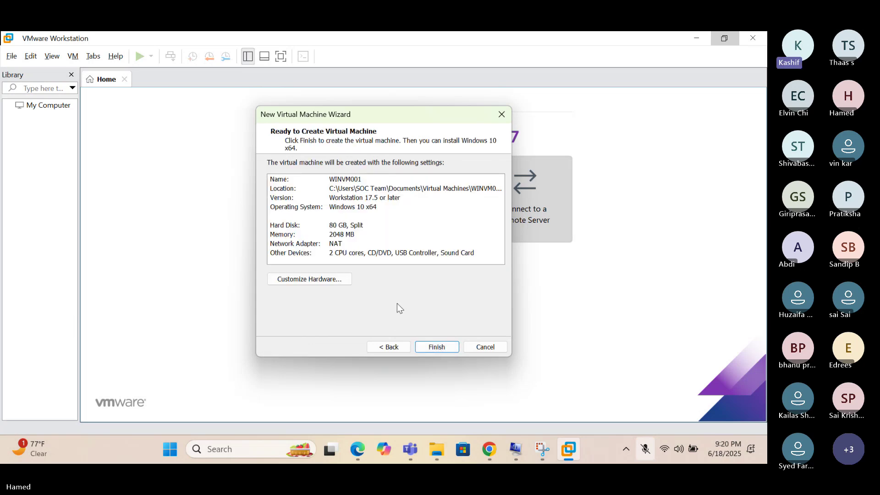
left_click(431, 345)
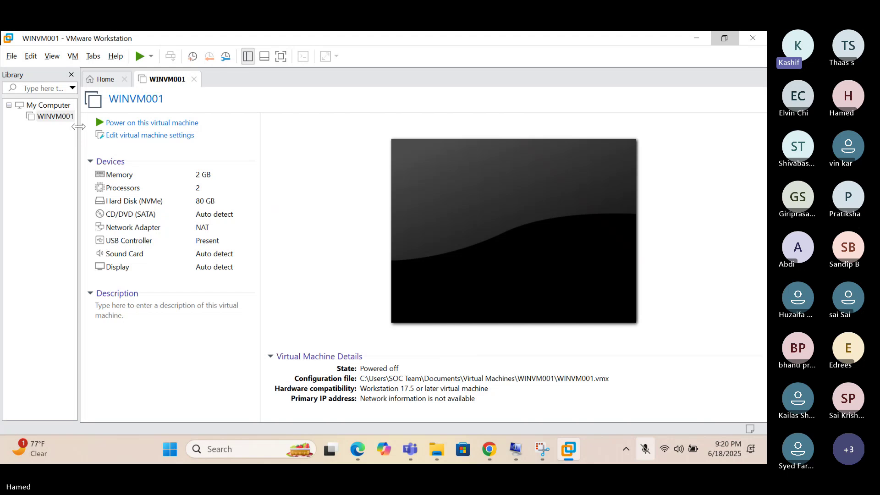
Widen the Library panel and open WINVM001's virtual machine settings.
left_click_drag(78, 126, 157, 137)
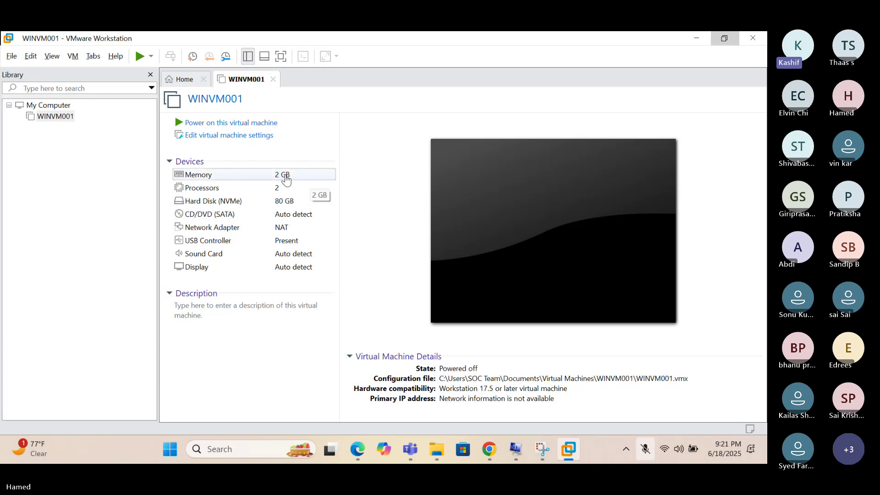
left_click(209, 138)
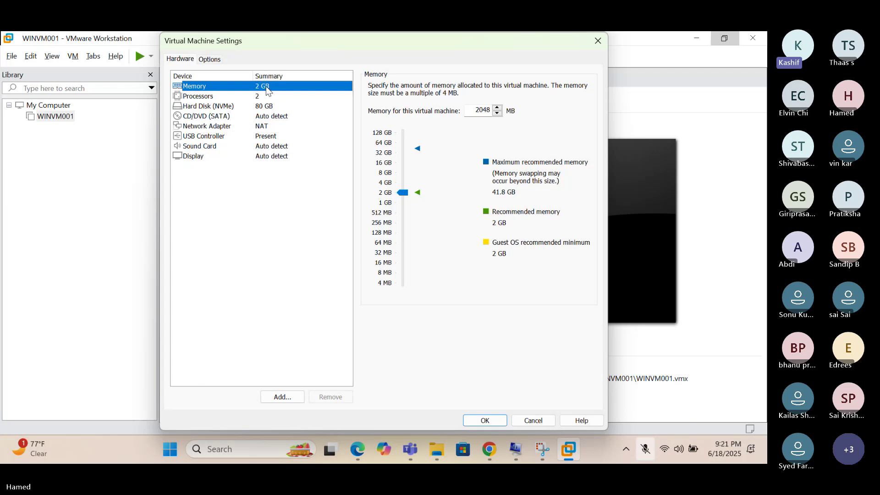
Raise WINVM001's memory to 4 GB, review Processors, then select the CD/DVD (SATA) drive.
left_click(386, 184)
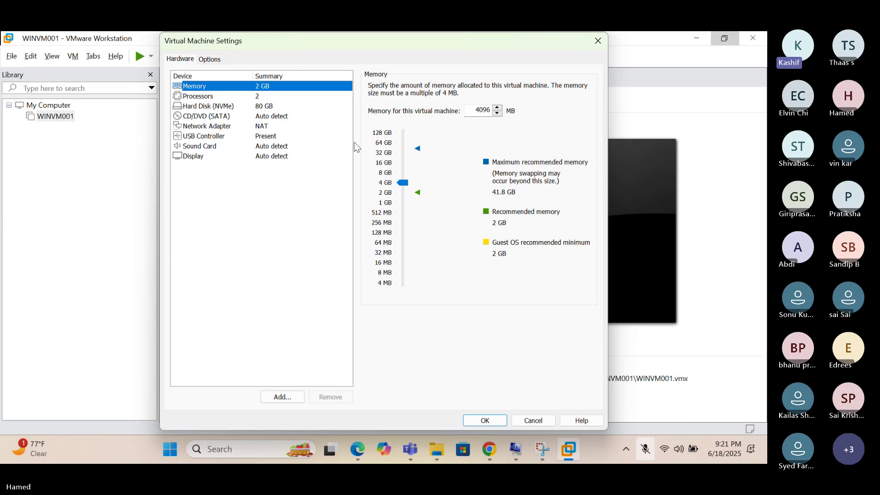
left_click(207, 101)
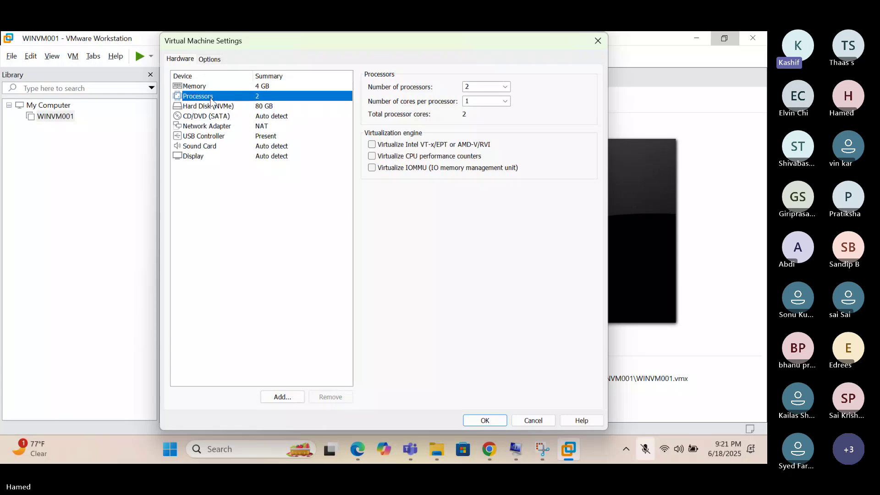
left_click(265, 198)
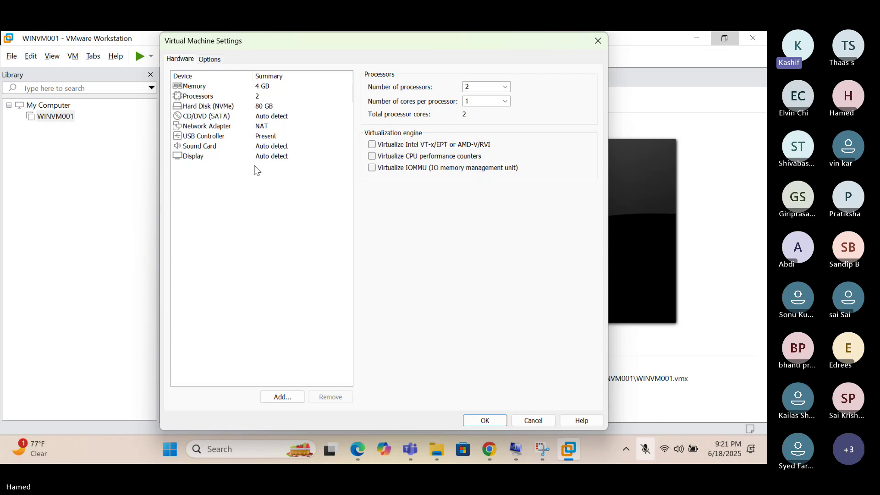
left_click(207, 117)
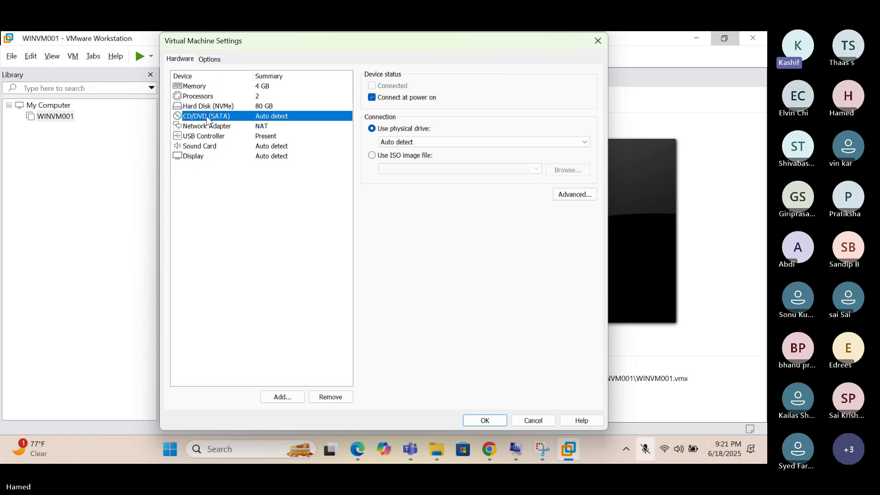
Attach Windows 10 Pro.iso from Downloads as the CD/DVD drive's ISO image.
left_click(372, 155)
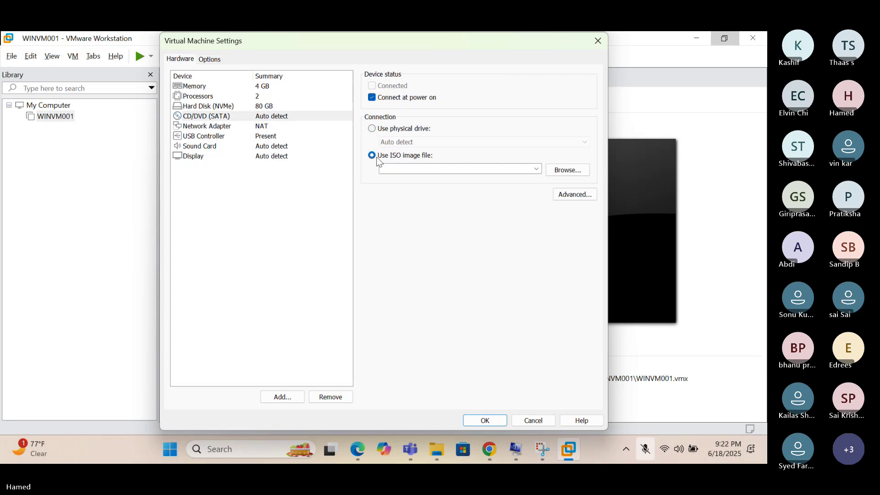
left_click(562, 170)
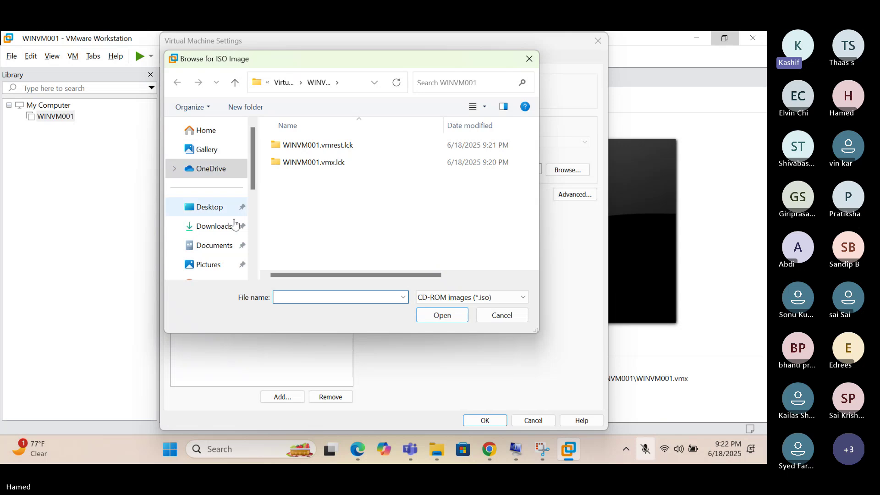
left_click(230, 234)
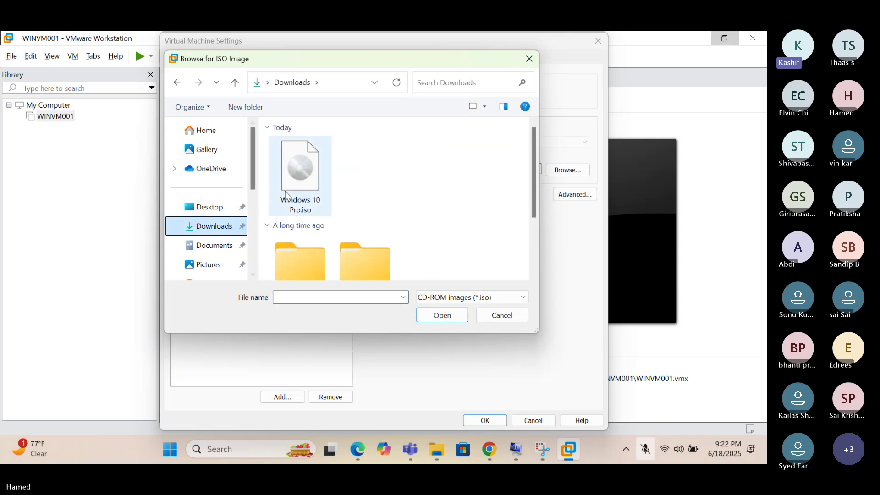
left_click(297, 179)
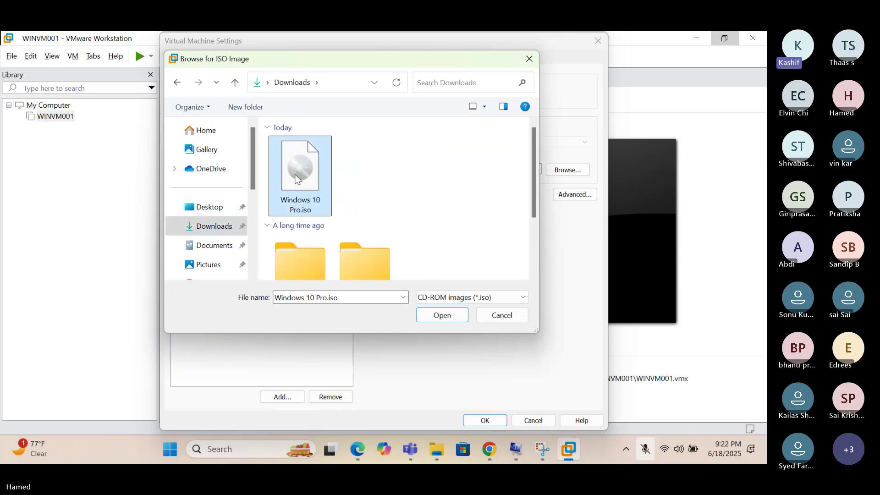
left_click(430, 320)
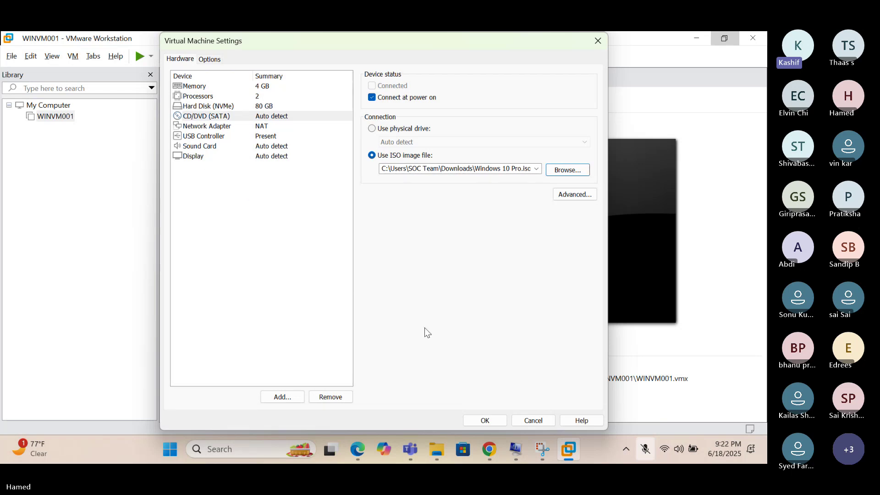
Show Access Control under Options, confirming the VM is not encrypted.
left_click(210, 59)
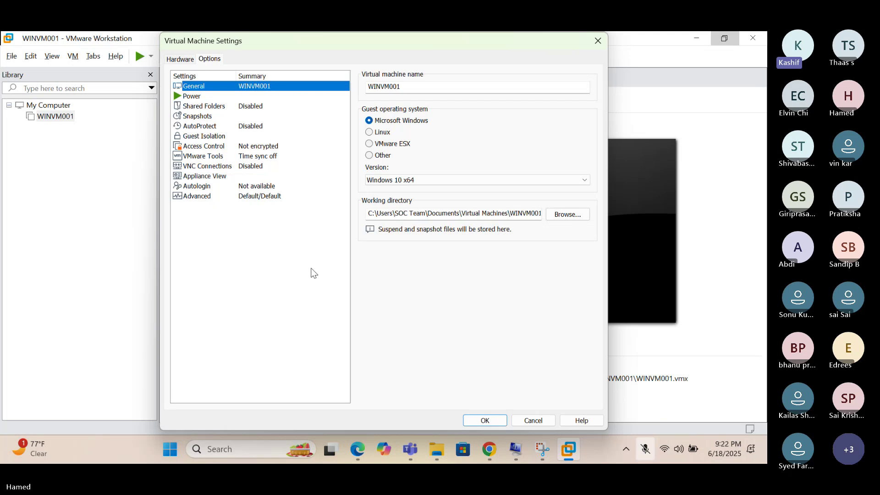
left_click(204, 148)
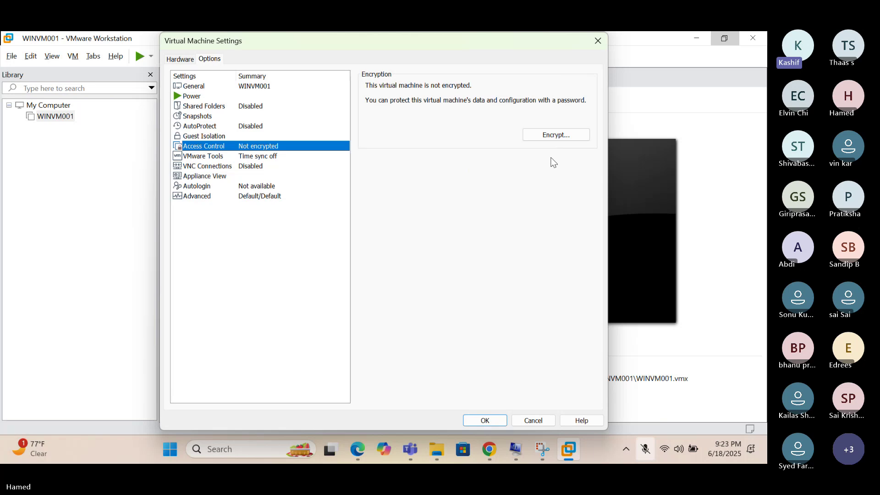
Encrypt only WINVM001's TPM-support files, entering and confirming an encryption password.
left_click(546, 135)
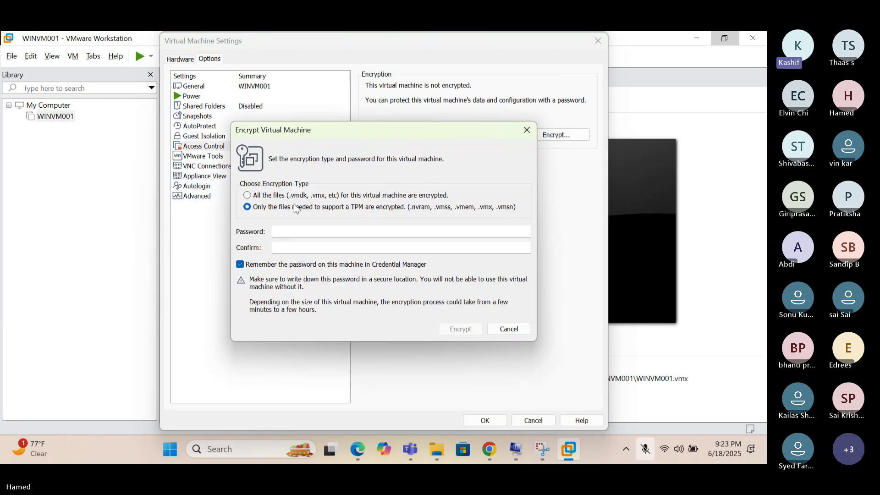
left_click(314, 237)
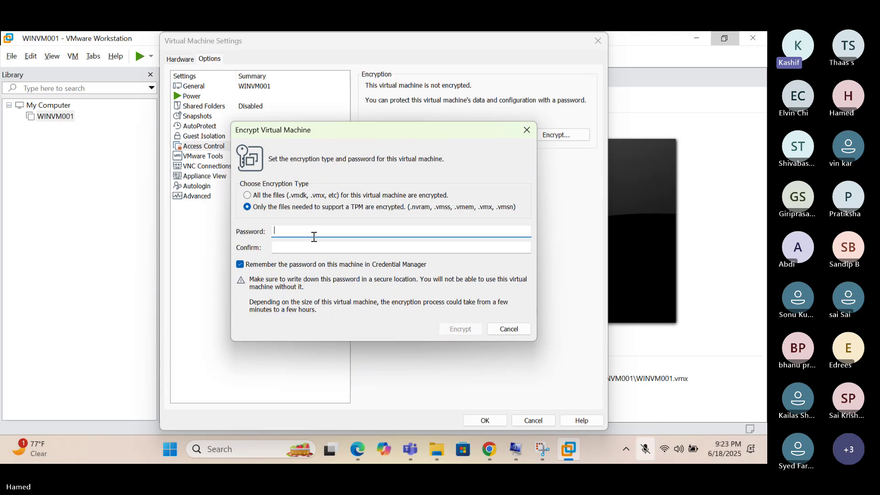
type("•••••••••")
left_click(308, 247)
type("•••")
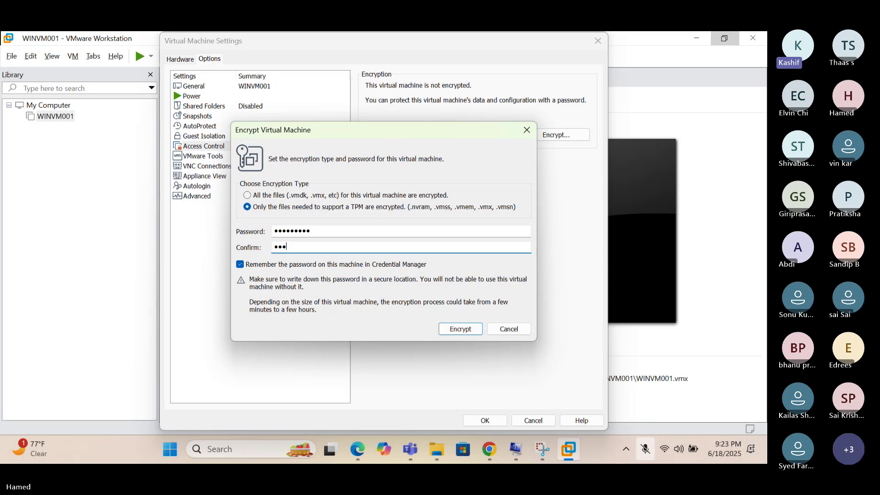
type("••••••")
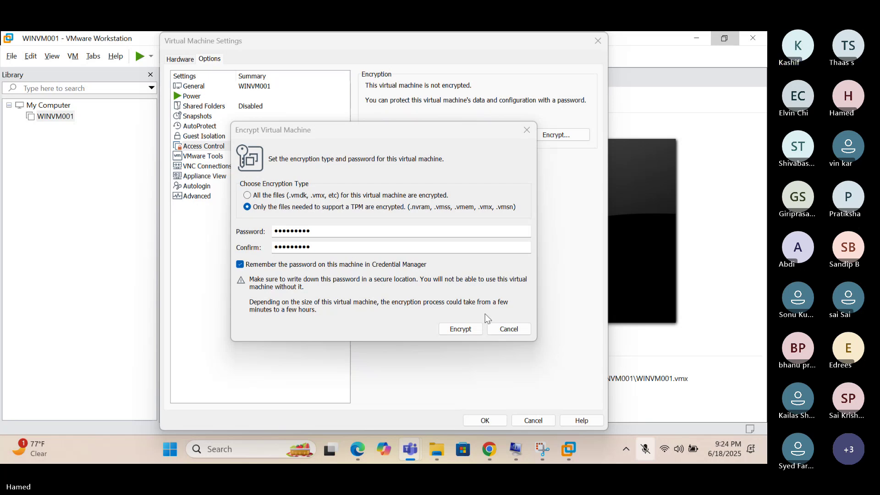
left_click(460, 329)
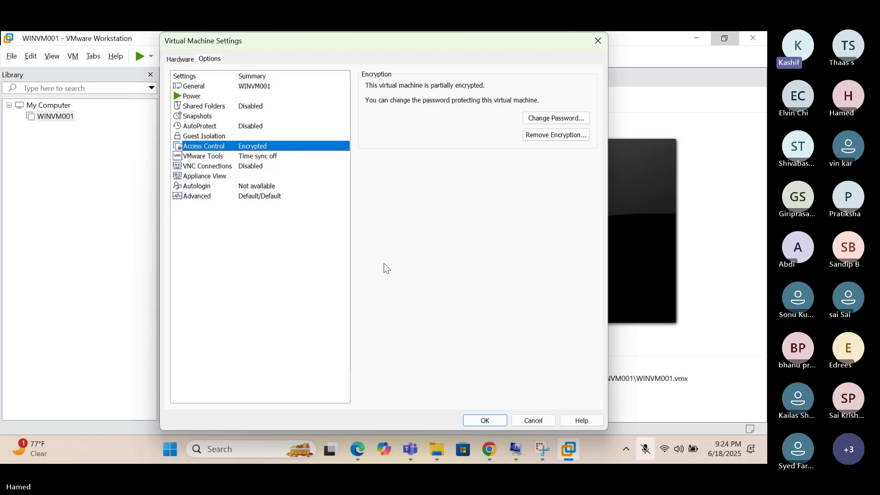
Add a Trusted Platform Module to WINVM001's hardware via the Add Hardware Wizard.
left_click(181, 60)
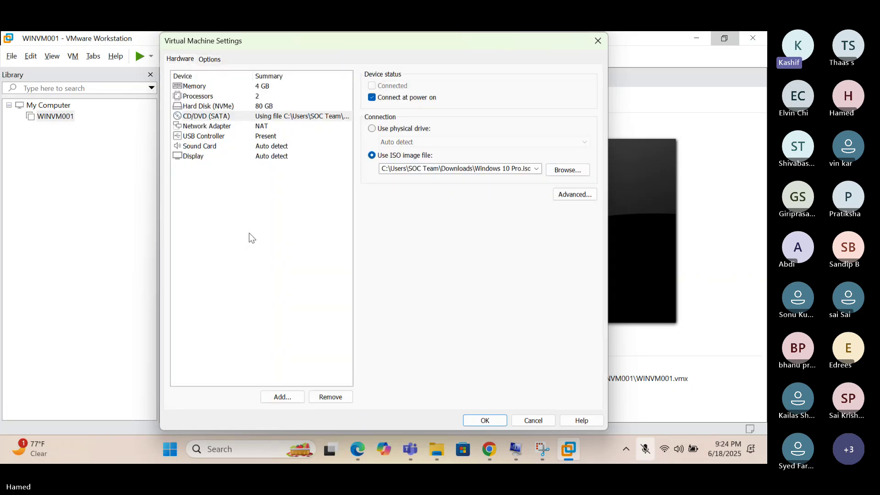
left_click(283, 397)
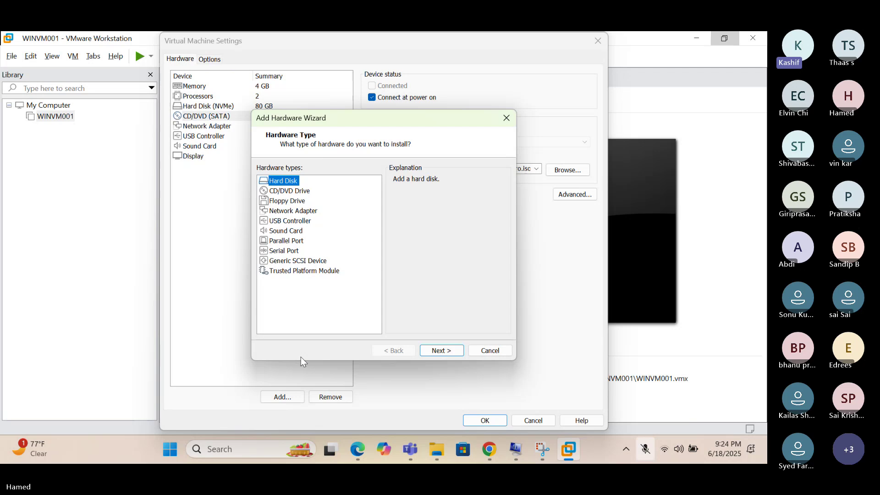
left_click(291, 271)
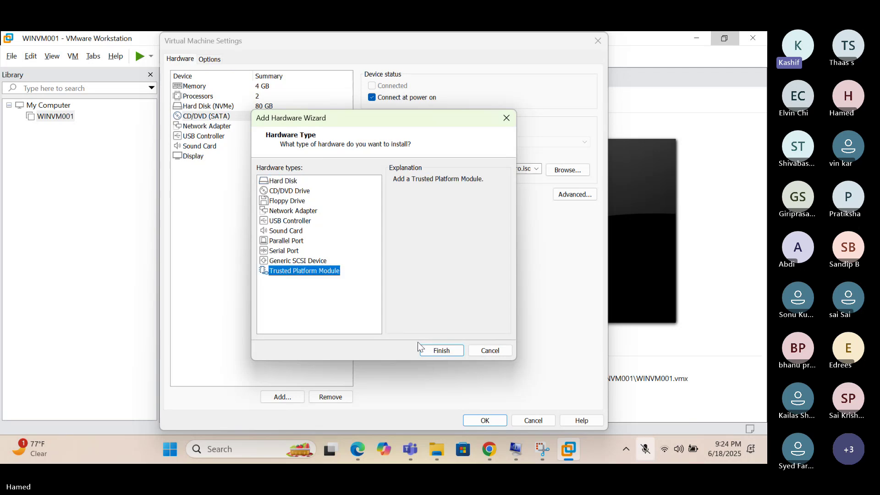
left_click(439, 351)
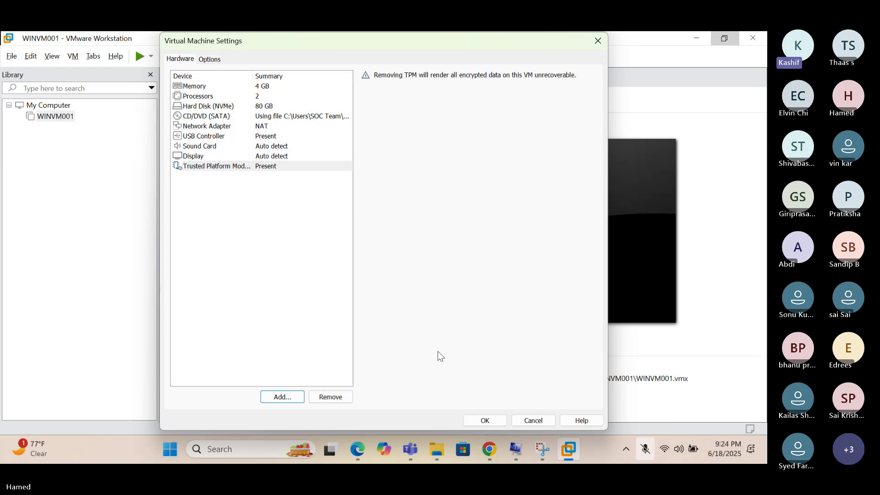
Enable UEFI secure boot in Advanced options and save the VM settings.
left_click(212, 62)
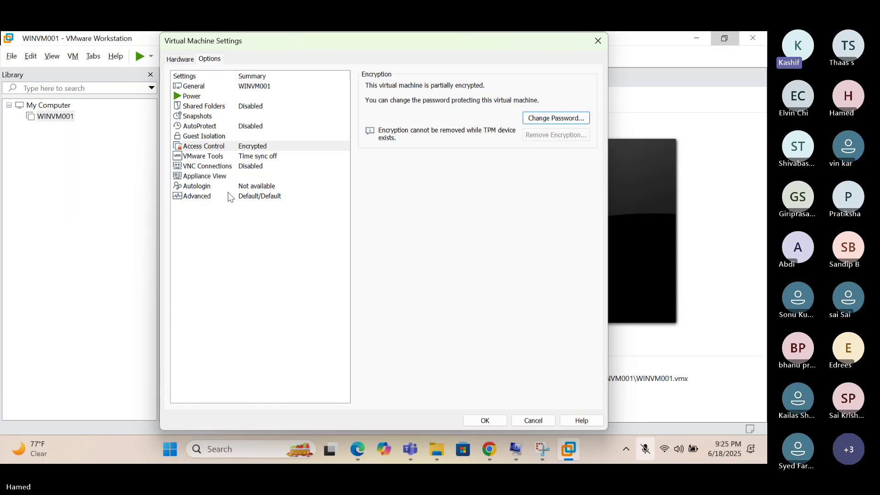
left_click(212, 199)
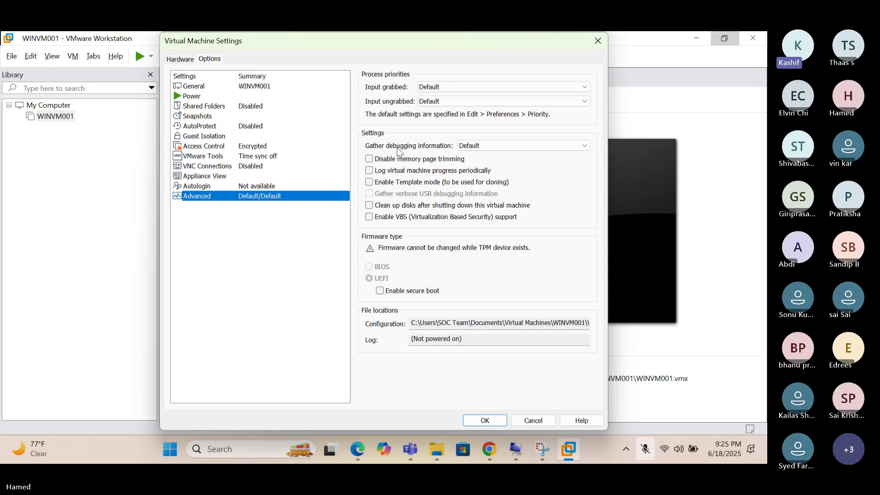
left_click(410, 295)
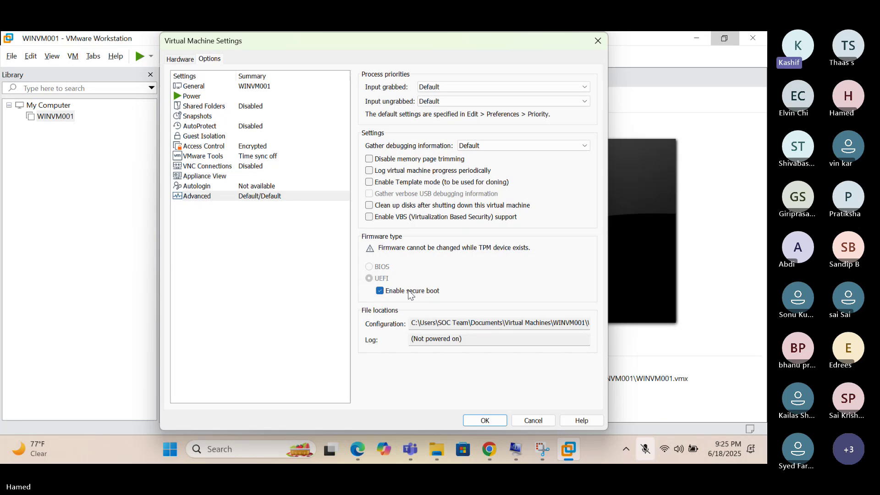
left_click(485, 420)
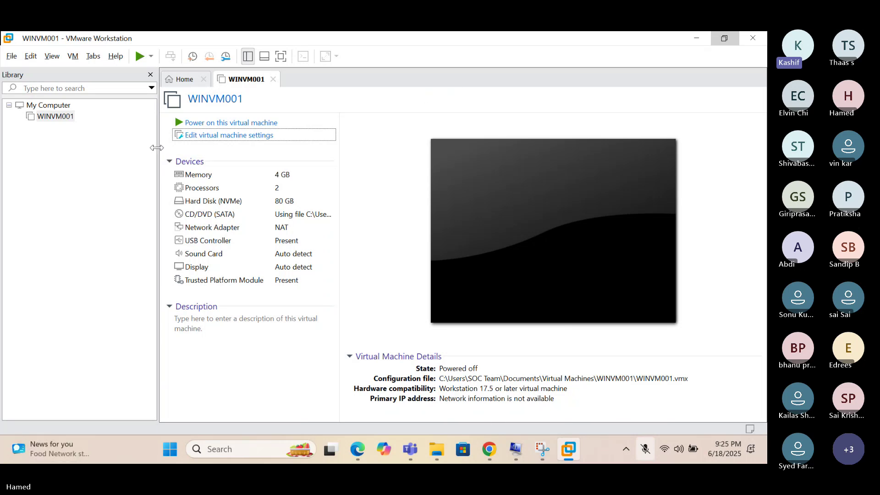
Narrow the Library pane and bring the VMware window to the front.
left_click_drag(157, 146, 97, 149)
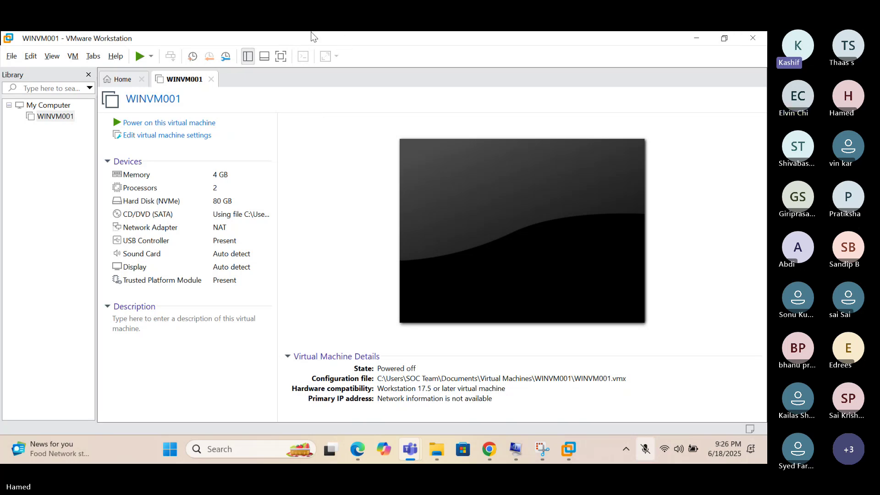
left_click(302, 132)
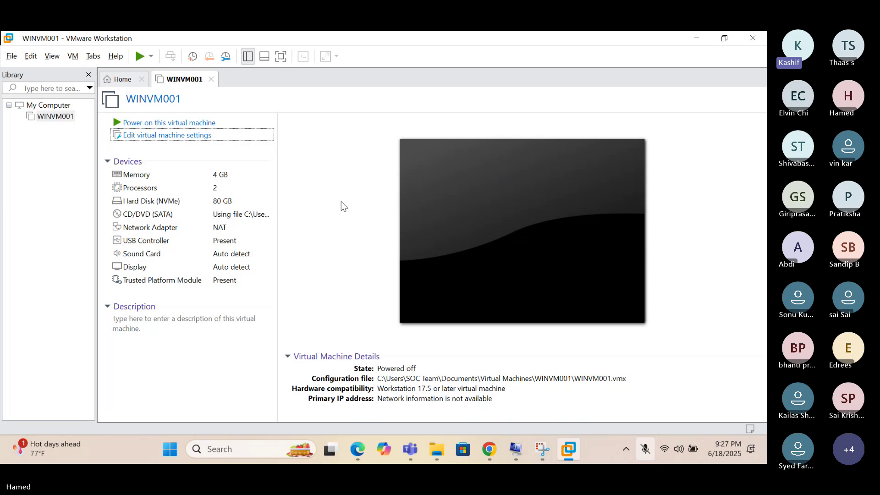
left_click(196, 125)
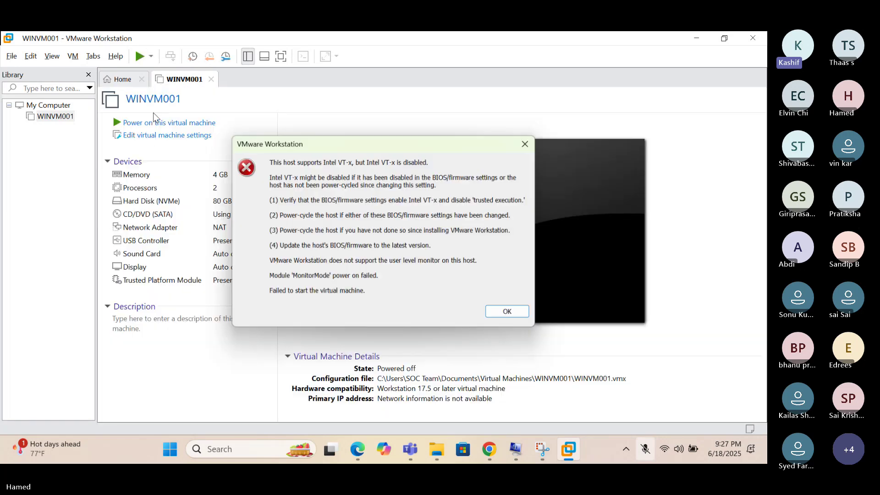
left_click(526, 143)
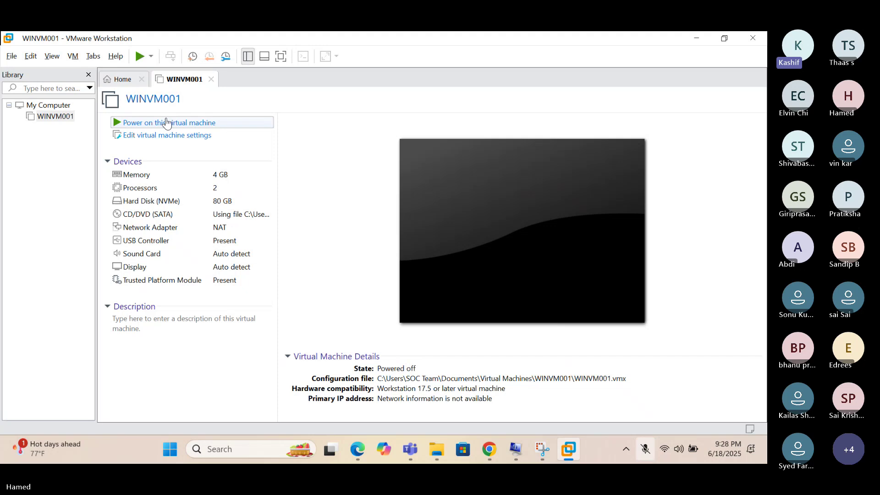
Power on WINVM001 to firmware from the Library, then move the VT-x error dialog aside.
left_click(55, 116)
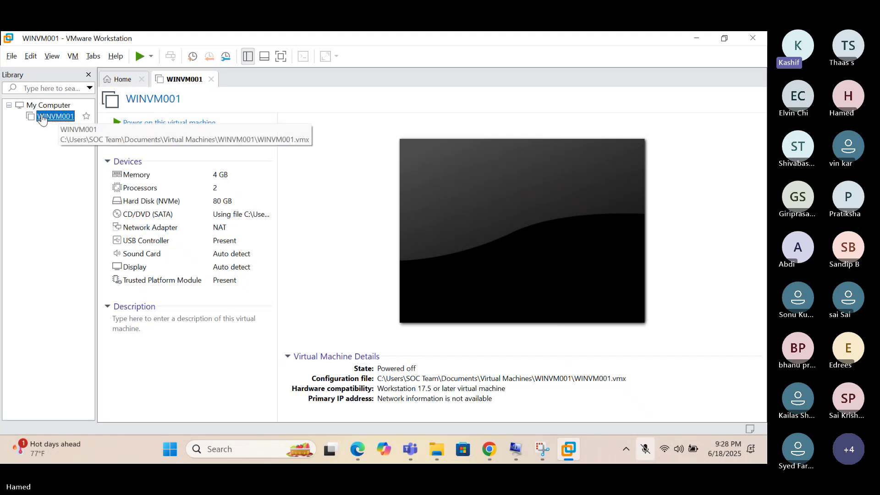
right_click(43, 118)
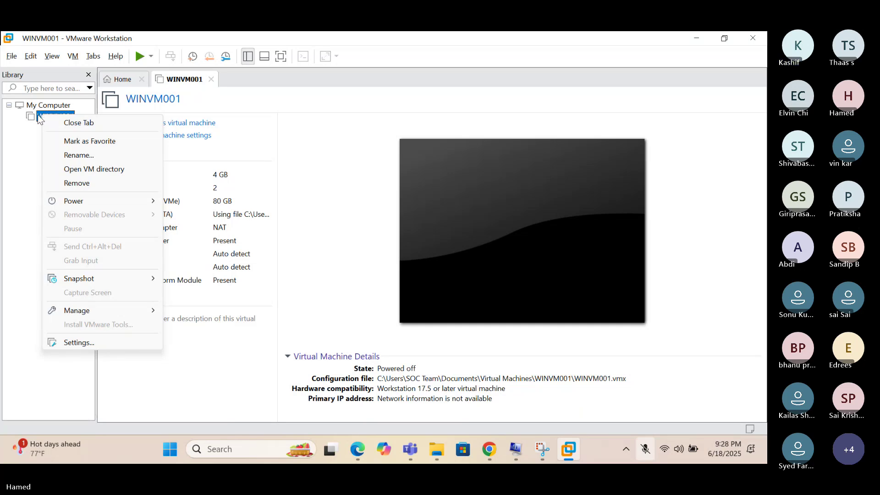
mouse_move(90, 198)
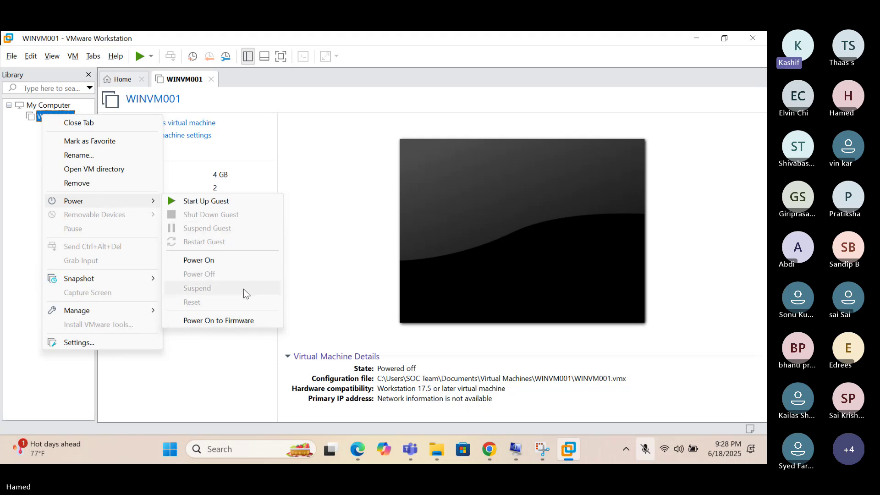
left_click(221, 321)
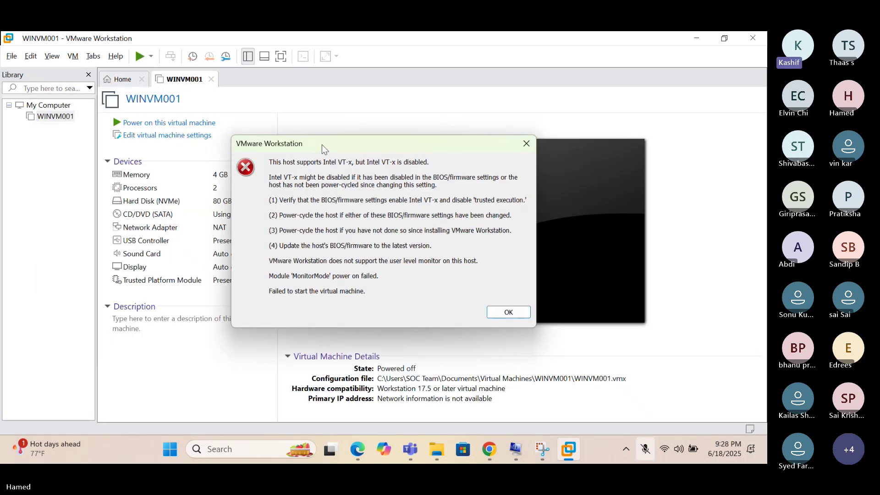
left_click_drag(322, 144, 339, 122)
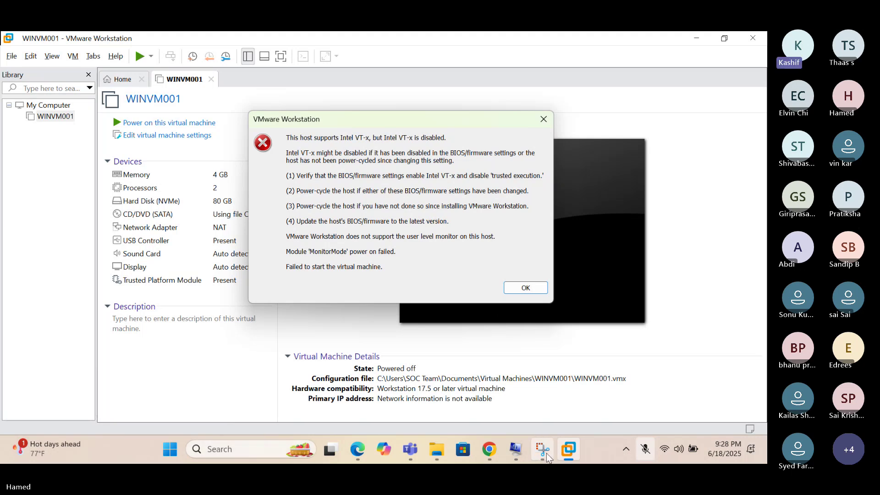
Snip a rectangular screenshot of the VT-x disabled error dialog, then return to the VMware error.
mouse_move(545, 455)
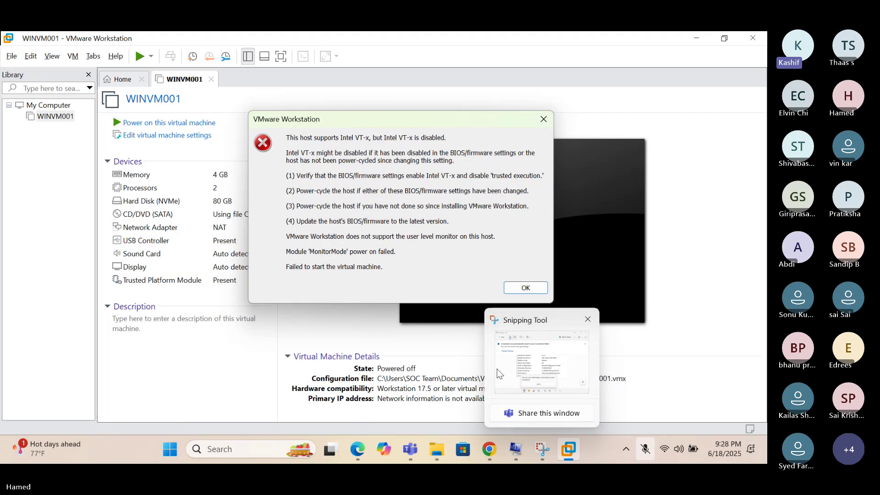
left_click(534, 414)
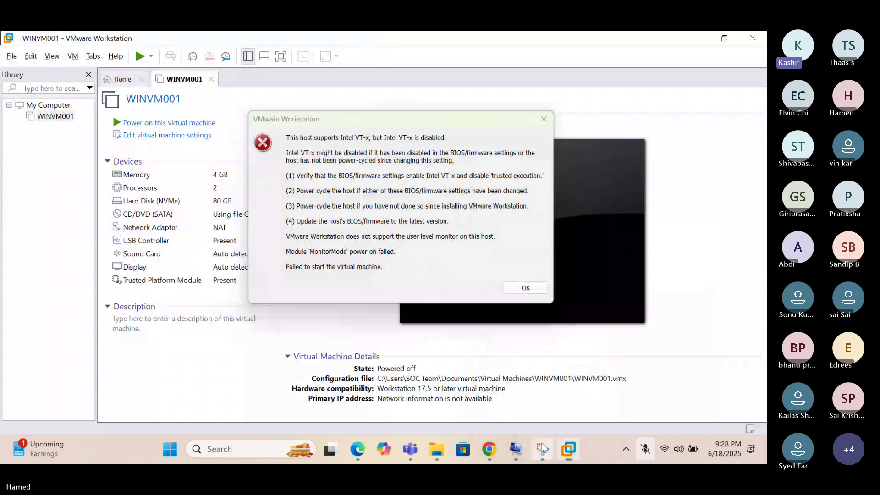
left_click(277, 203)
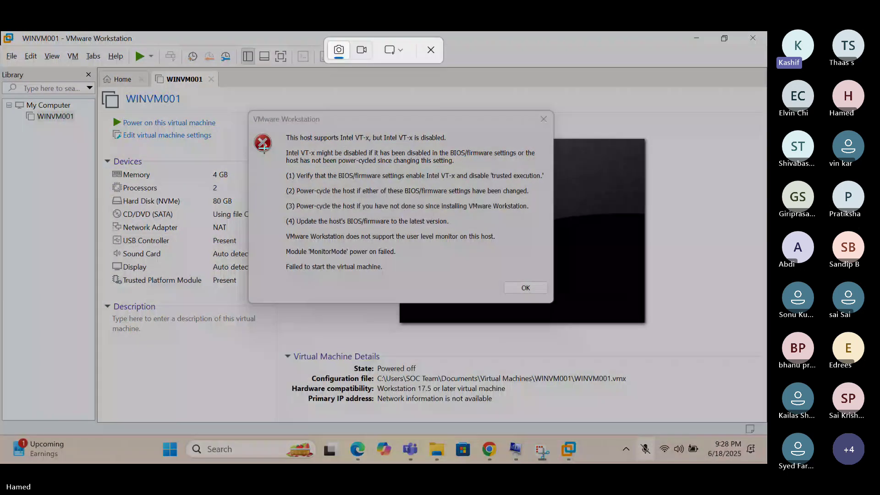
left_click_drag(219, 99, 593, 329)
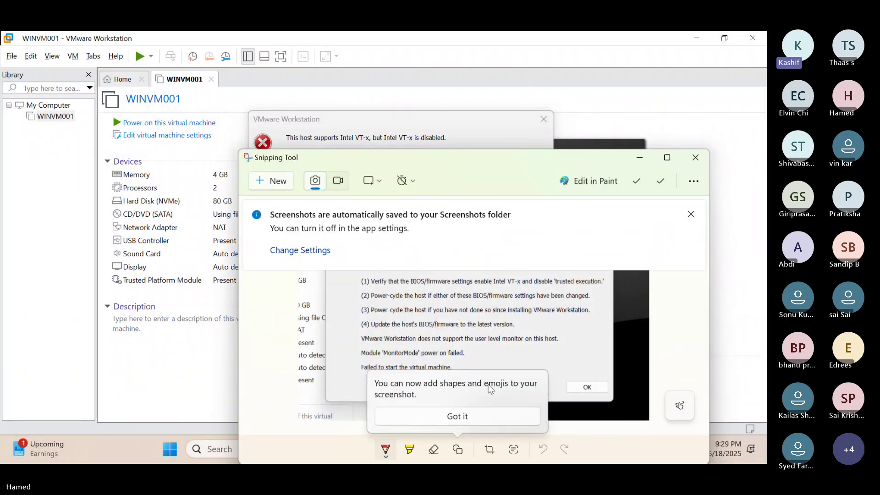
left_click(573, 106)
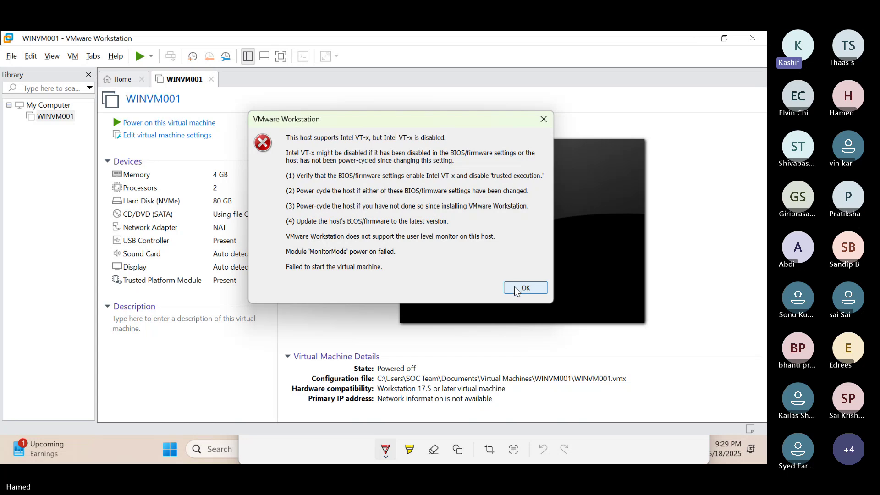
left_click(519, 291)
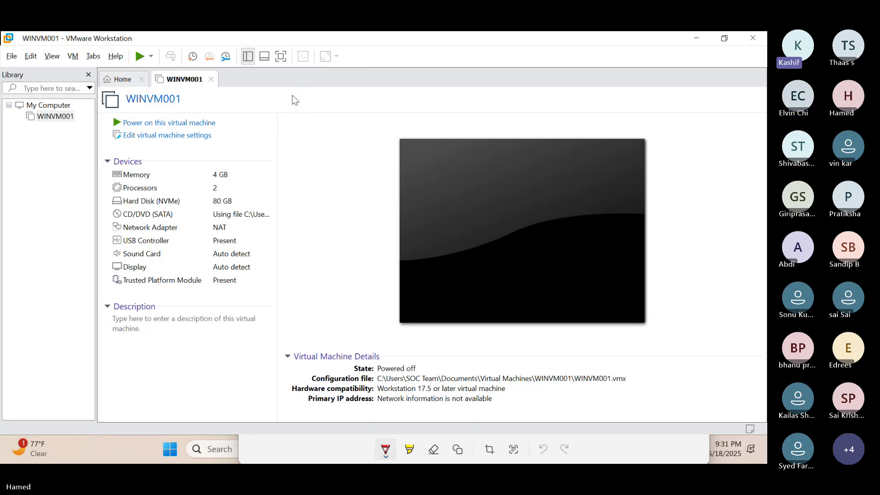
left_click(290, 33)
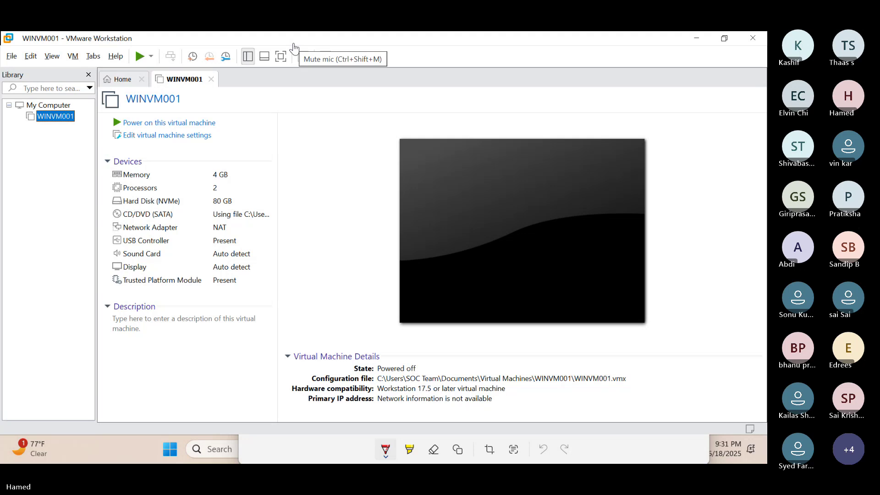
left_click(296, 48)
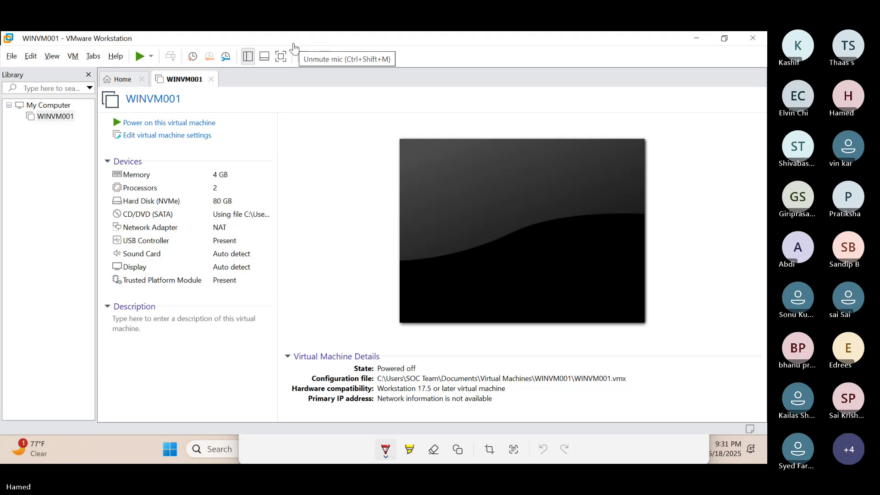
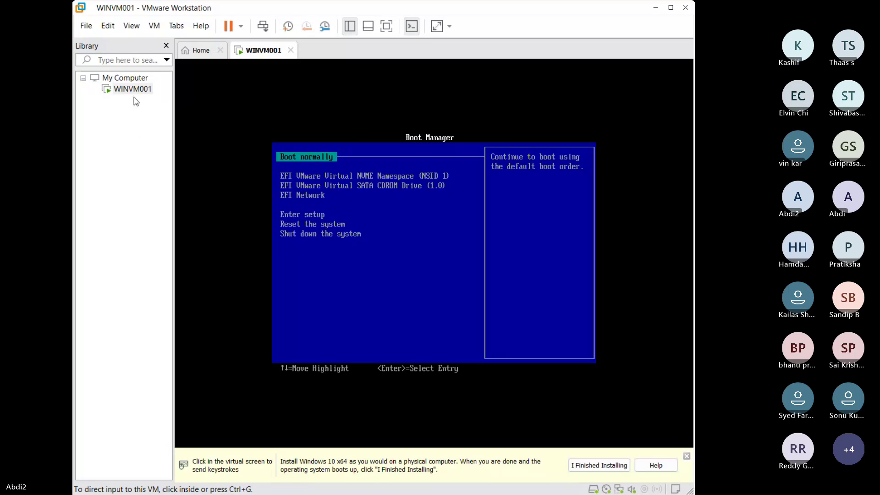
Exit WINVM001's Boot Manager with Ctrl+E to power it off, then reselect it in the Library.
left_click(132, 89)
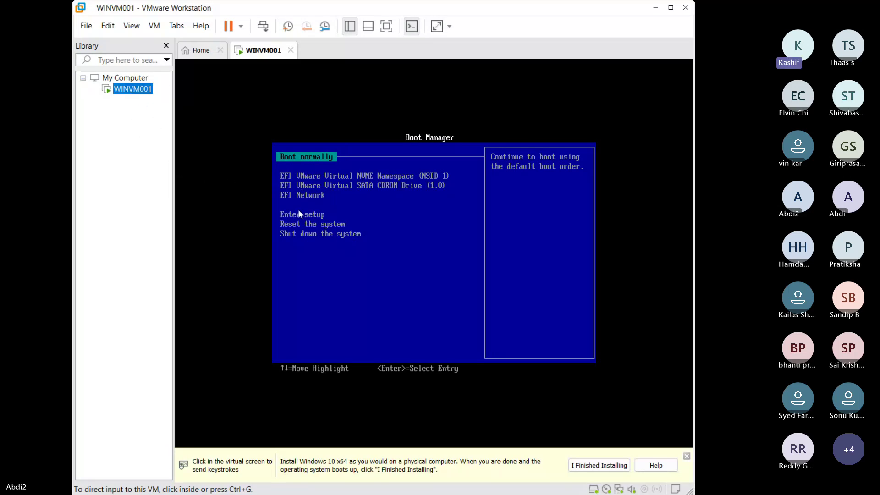
left_click(297, 252)
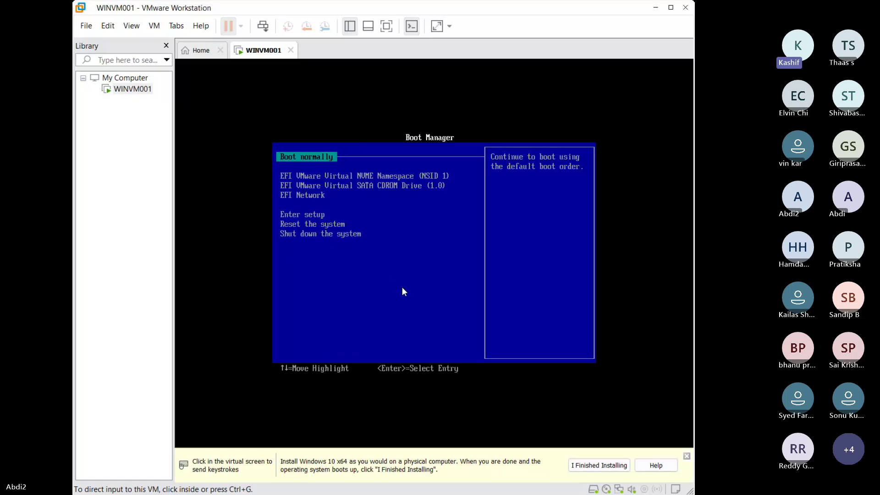
key("ctrl+e")
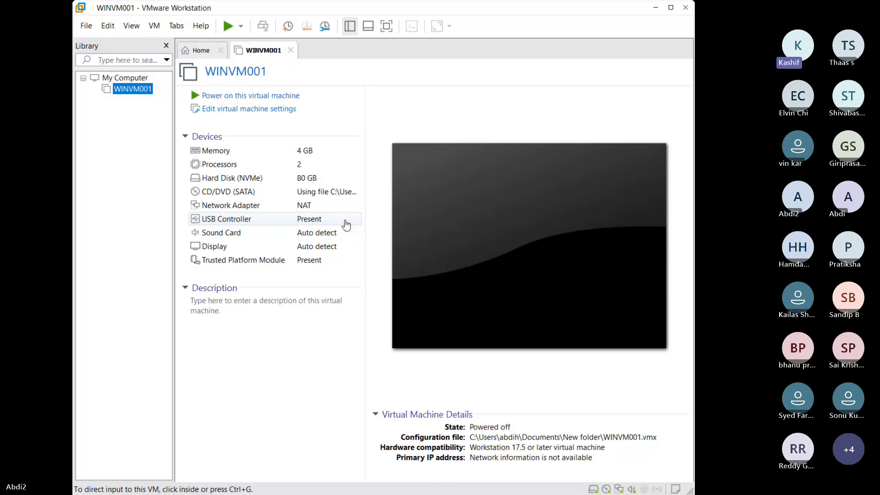
left_click(245, 111)
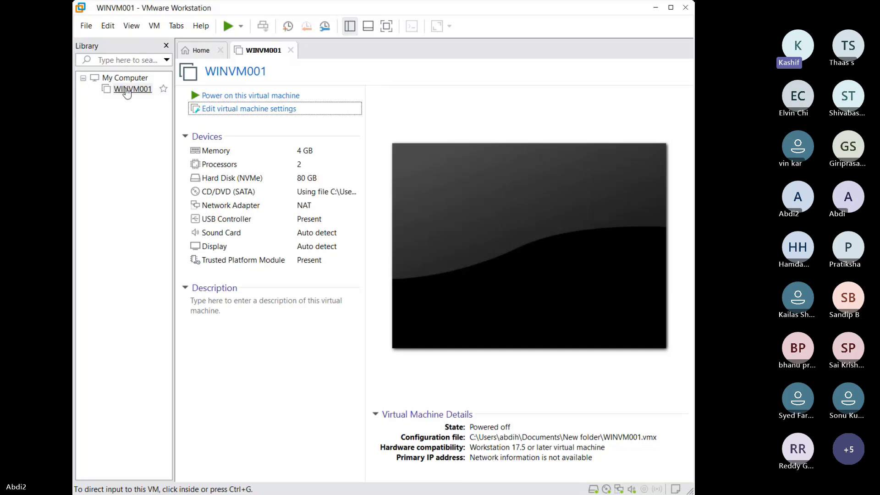
Select WINVM001 in the Library and switch to the Teams meeting with VMware previews showing.
left_click(126, 89)
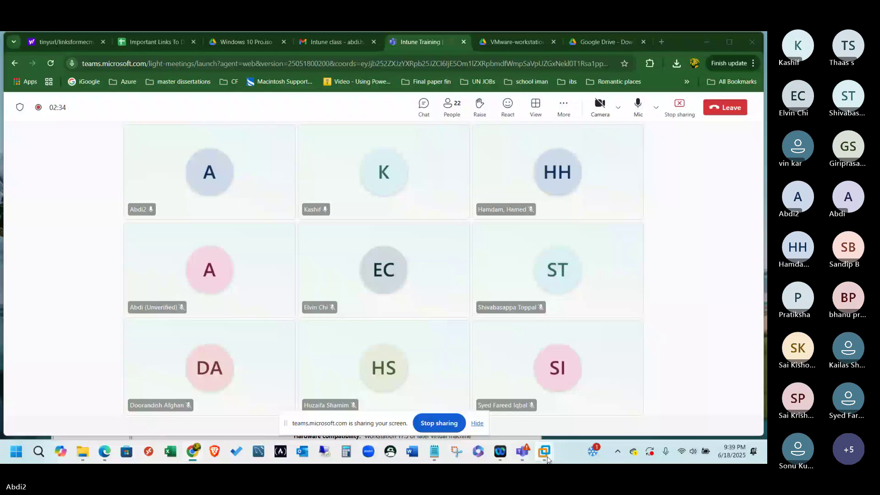
mouse_move(548, 458)
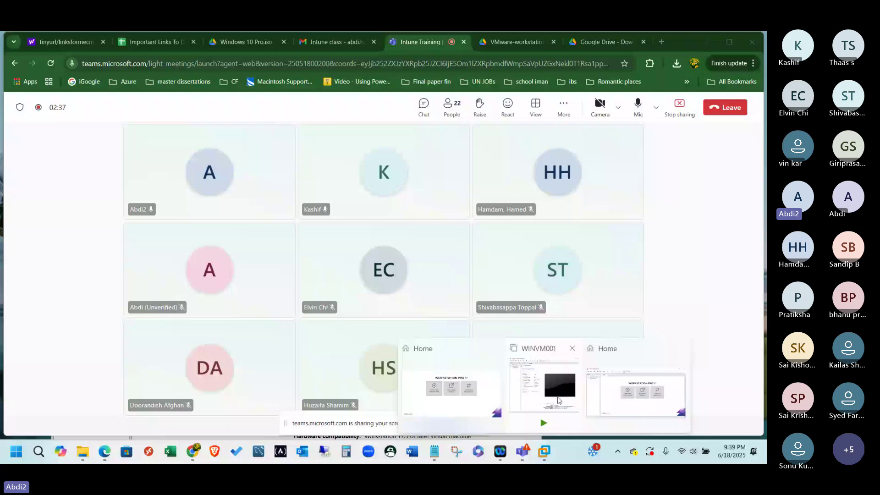
Bring VMware forward and use WINVM001's Power > Power On to Firmware.
left_click(558, 400)
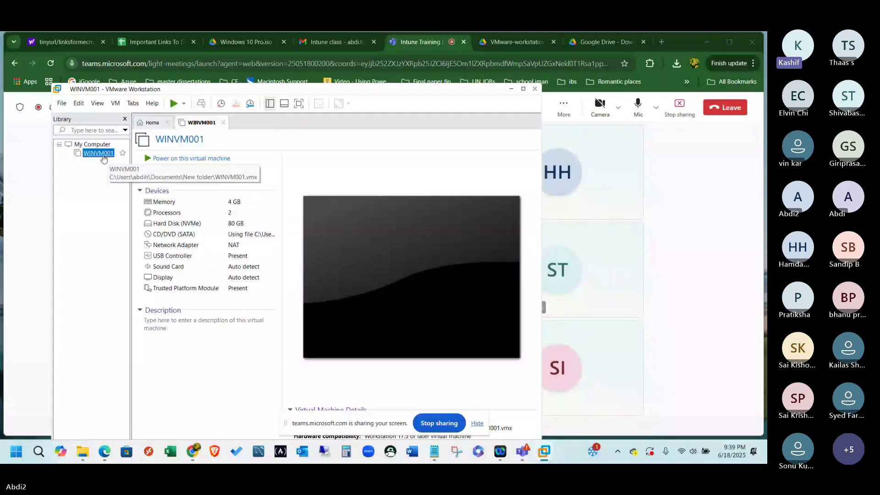
right_click(101, 156)
mouse_move(129, 223)
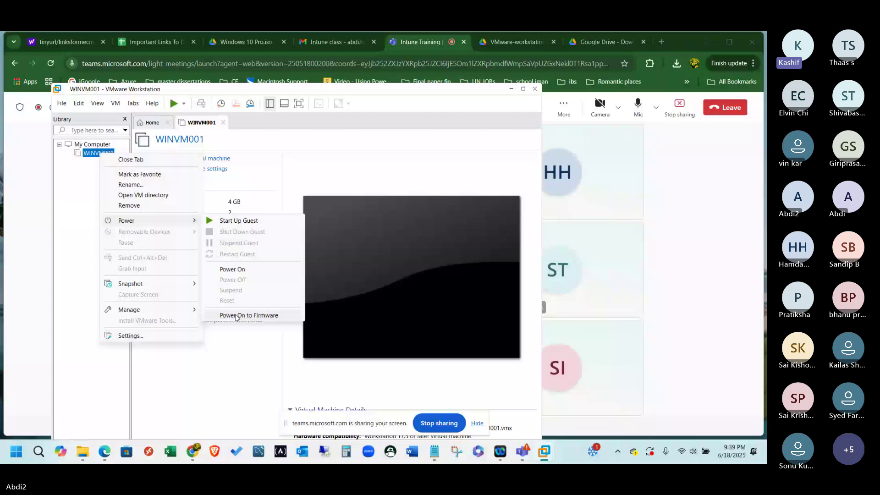
left_click(236, 315)
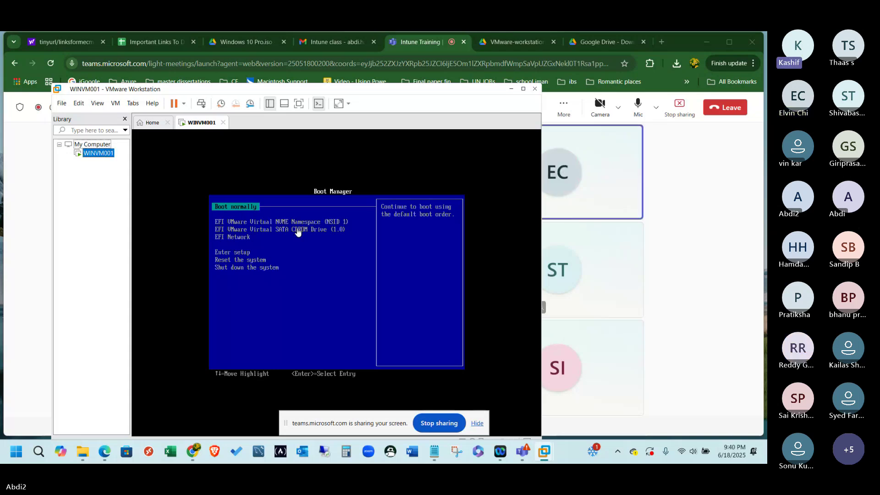
Boot WINVM001 from the EFI VMware Virtual SATA CDROM Drive entry in the Boot Manager.
left_click(298, 231)
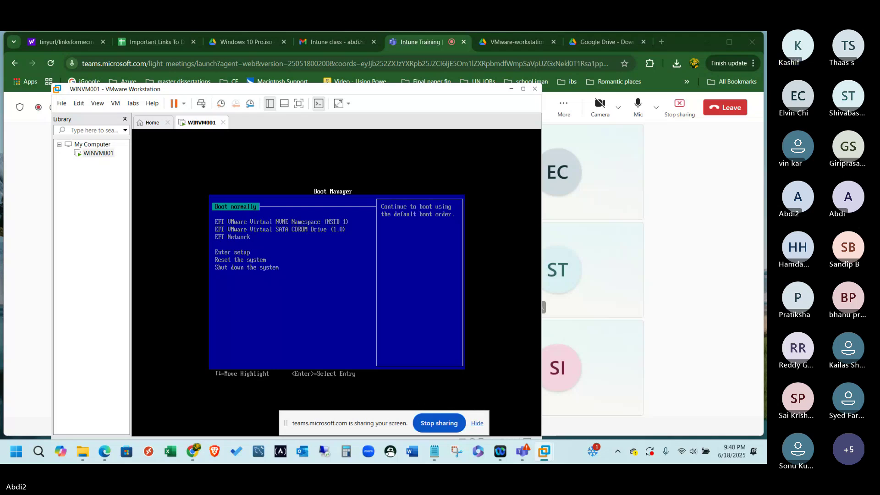
key("Down")
key("Down")
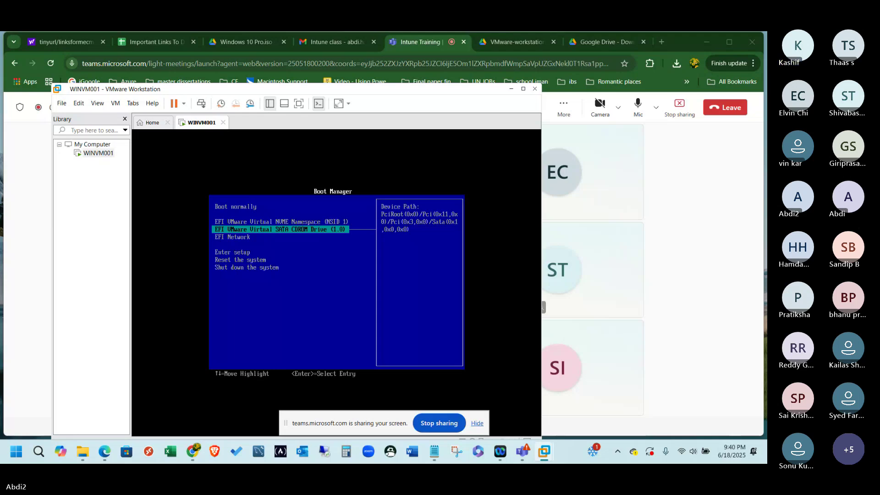
key("Return")
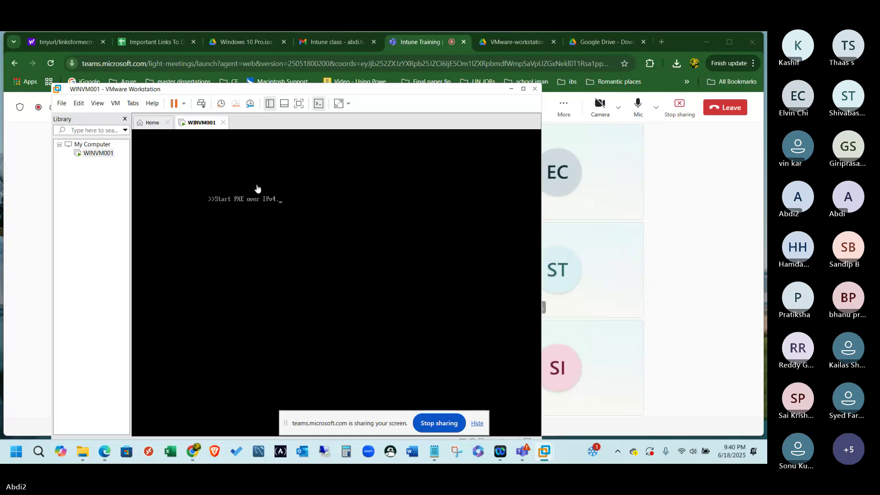
Power off WINVM001 via Power > Power Off, confirm it, and open Edit virtual machine settings.
right_click(105, 155)
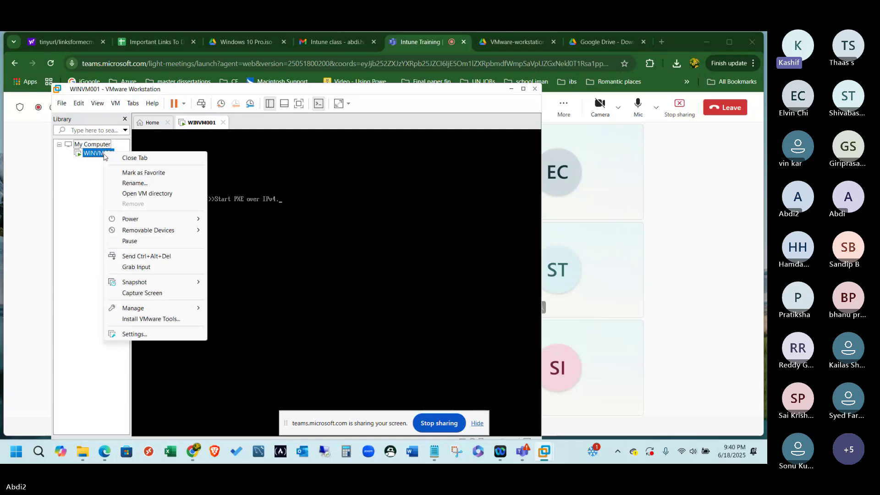
mouse_move(163, 220)
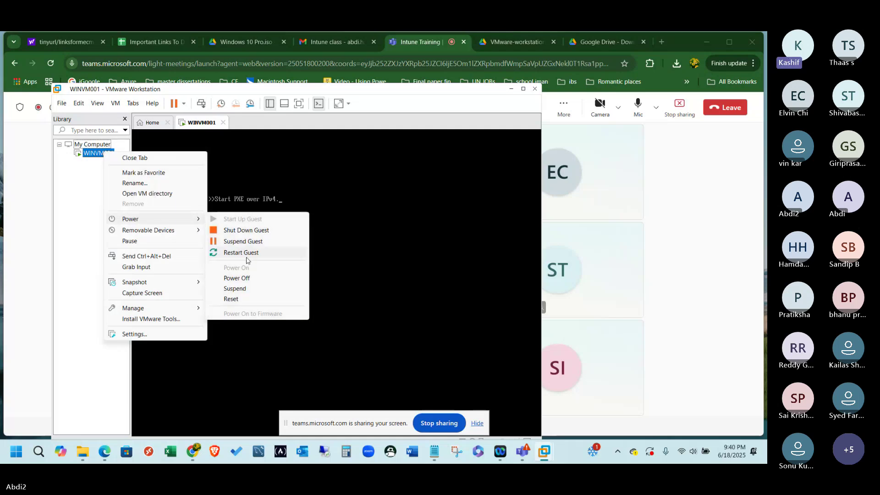
left_click(241, 278)
left_click(311, 295)
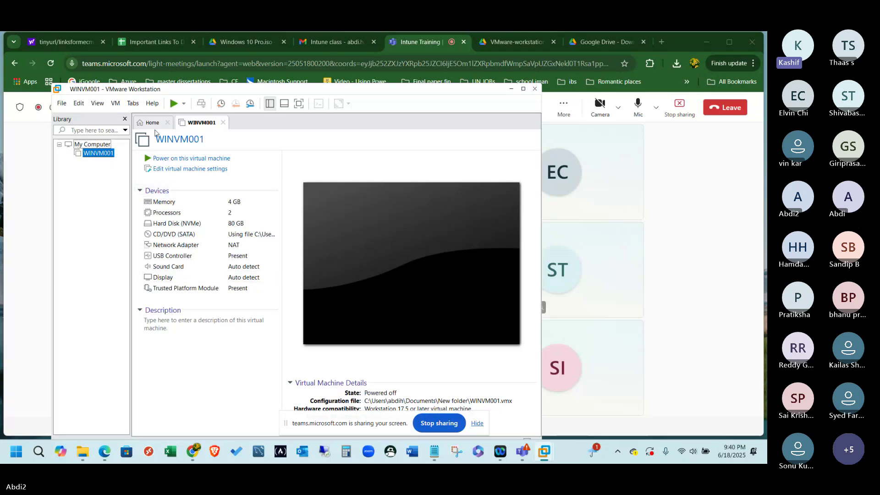
left_click(164, 170)
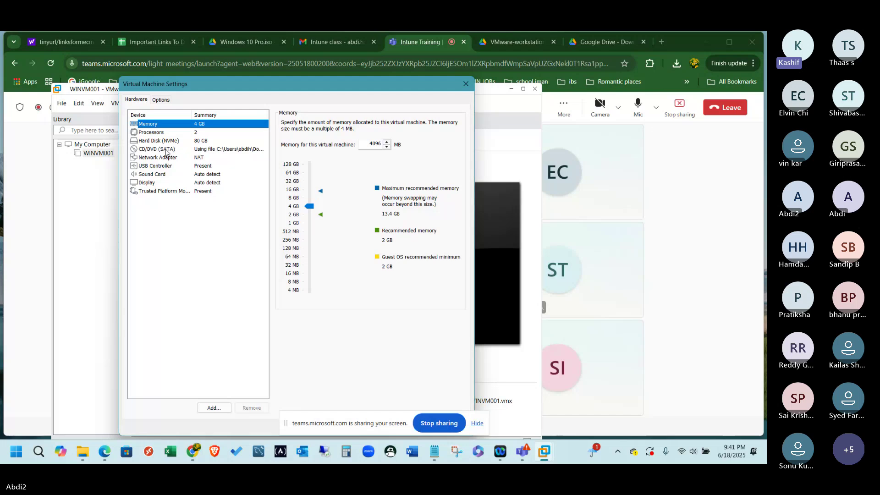
Verify CD/DVD (SATA) uses the Windows 10 Pro ISO, review TPM and Options, then close settings.
left_click(167, 151)
left_click(169, 150)
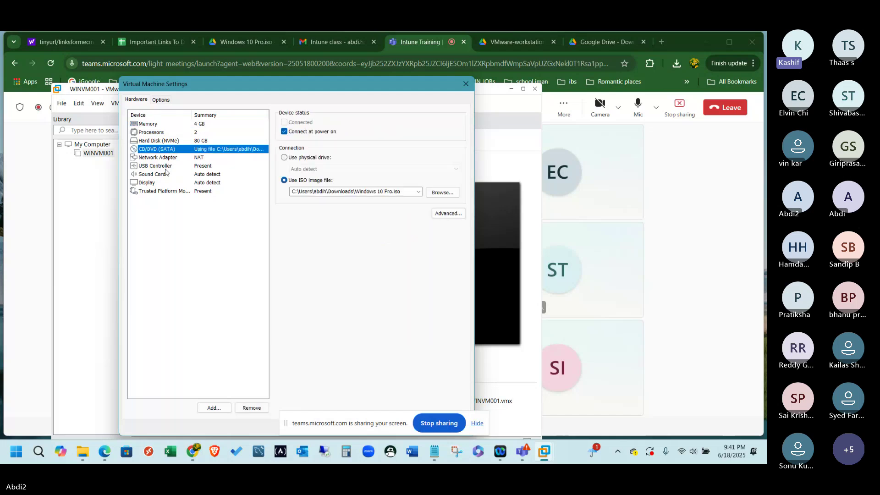
left_click(163, 192)
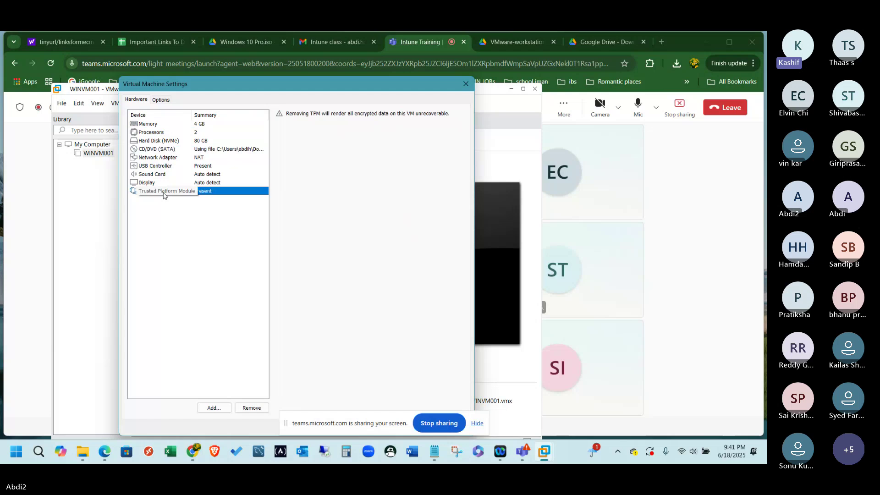
left_click(161, 100)
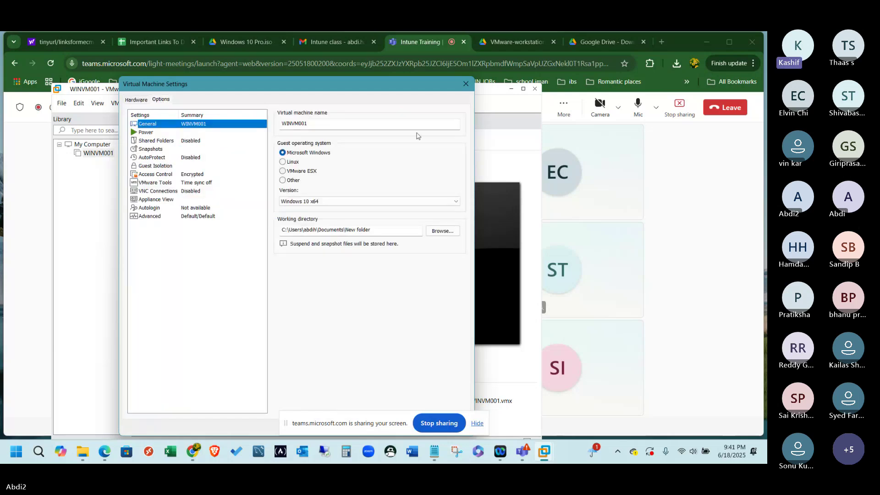
left_click(465, 83)
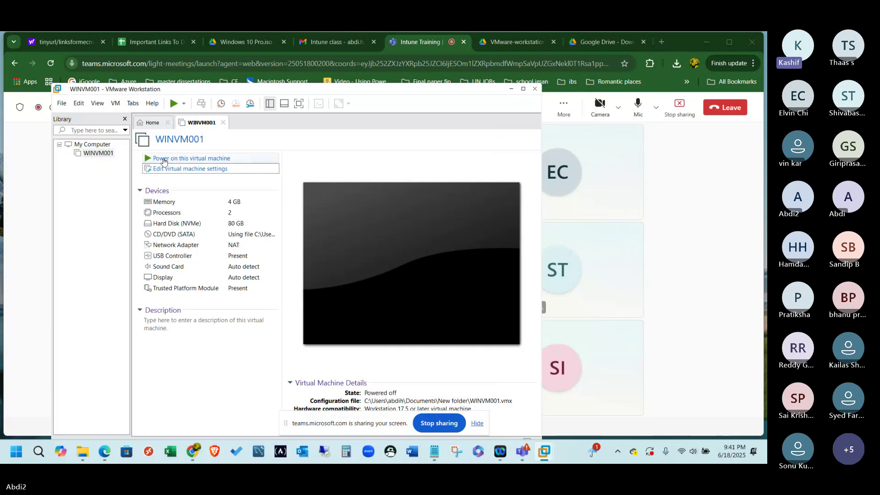
Power on WINVM001 and give its console focus at the 'Press any key to boot from CD or DVD' prompt.
left_click(164, 159)
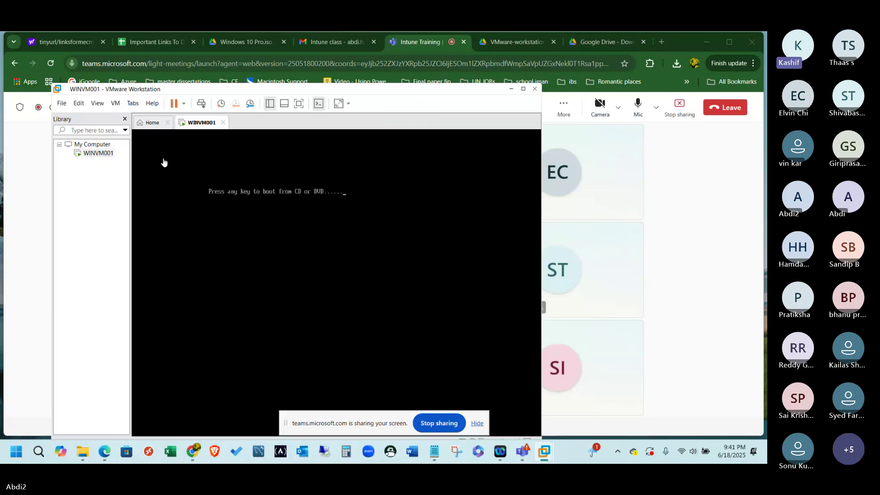
left_click(164, 162)
Start Power > Power Off on WINVM001 but cancel it so setup keeps loading.
right_click(97, 155)
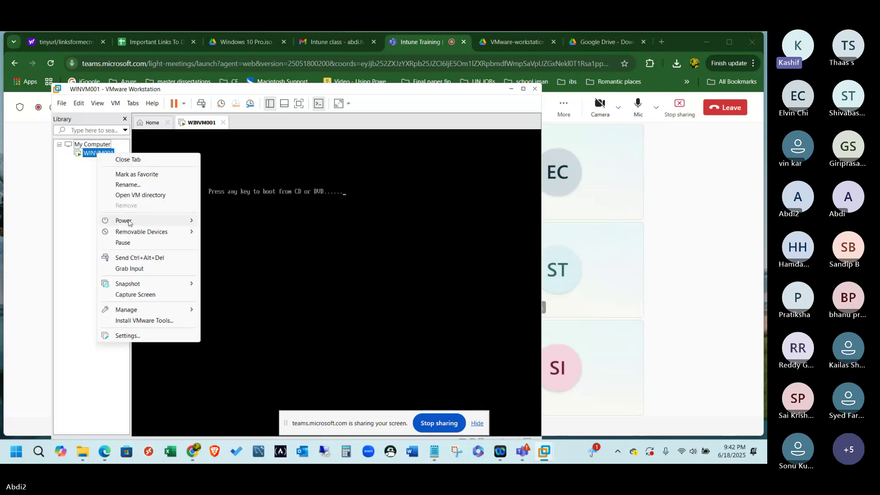
mouse_move(142, 231)
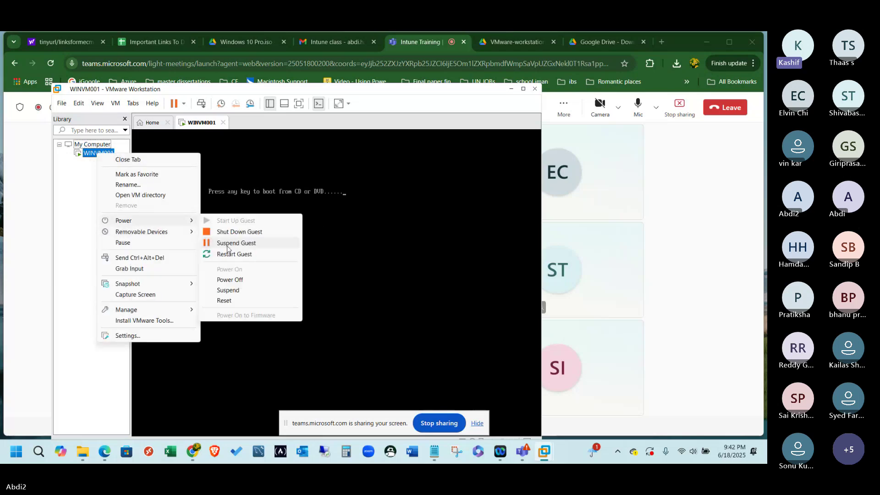
left_click(230, 280)
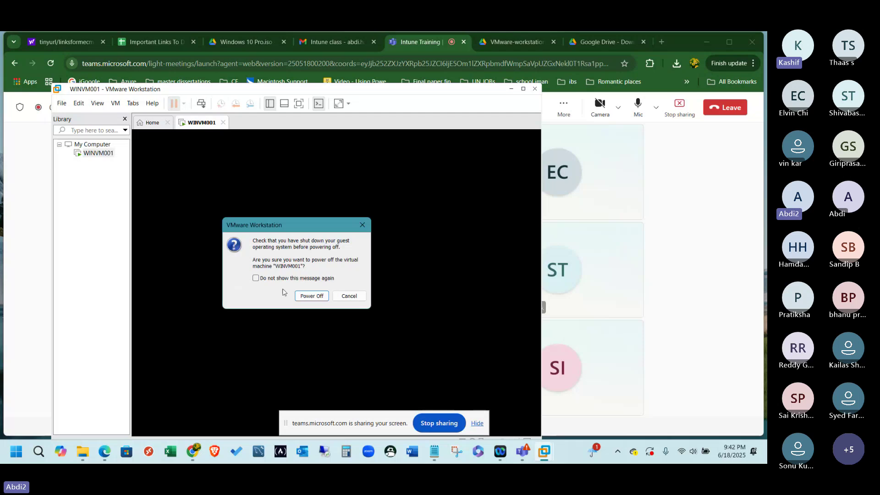
left_click(350, 296)
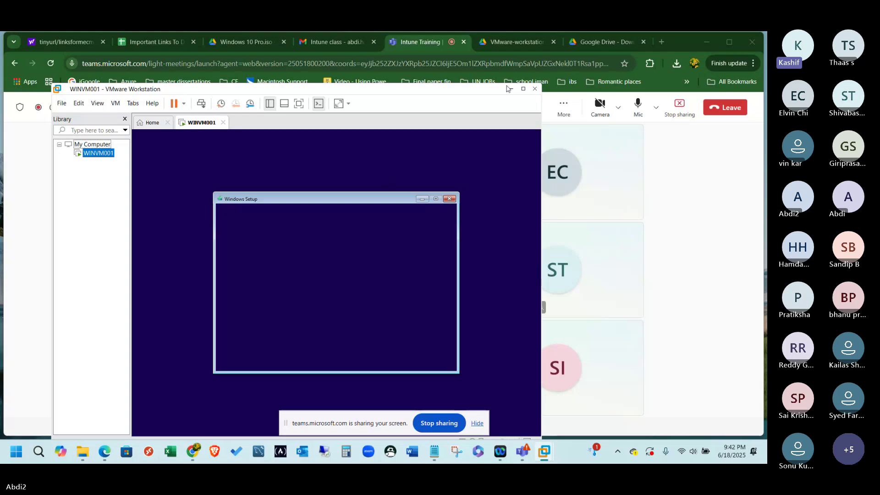
Maximize VMware, hide the sharing bar, accept English language settings and choose Install now.
left_click(524, 89)
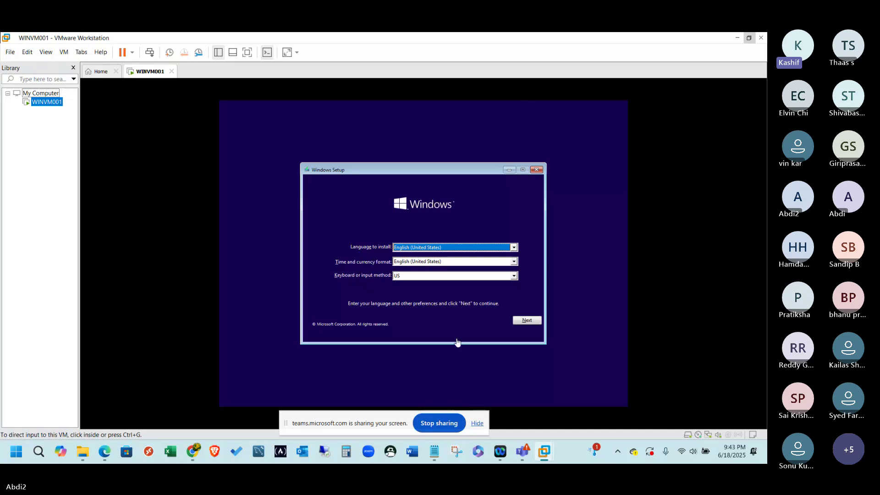
left_click(477, 423)
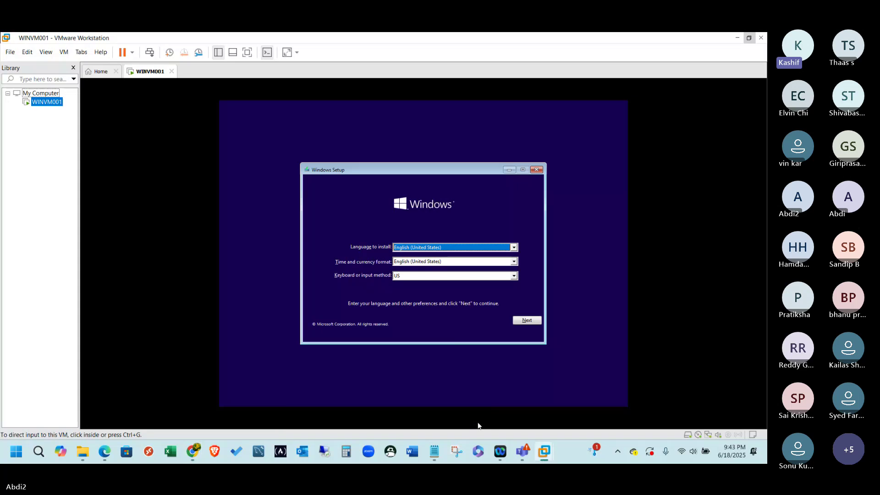
left_click(530, 325)
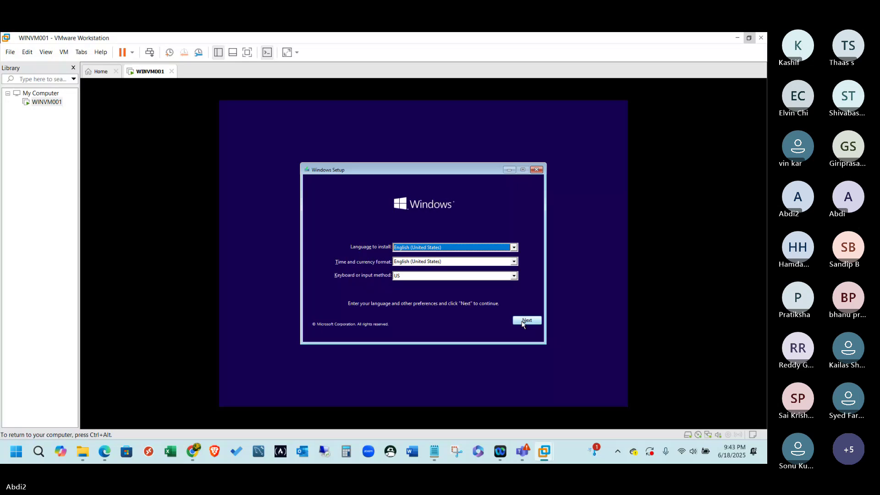
left_click(523, 322)
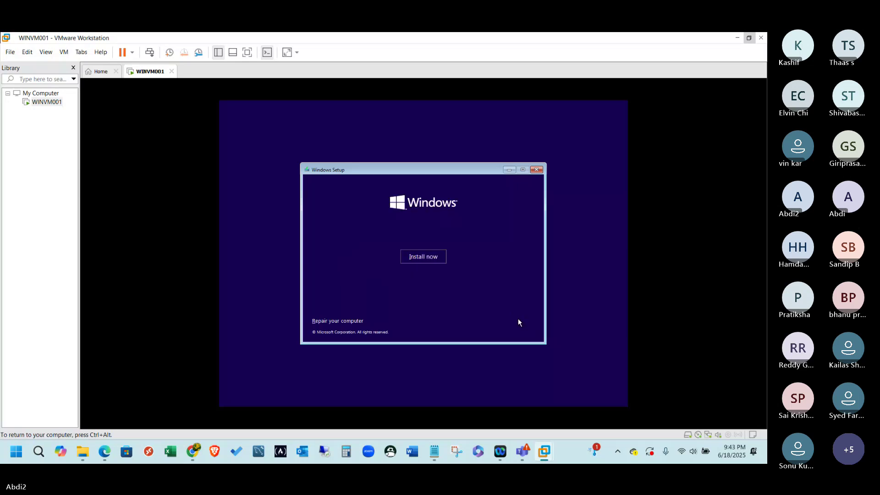
left_click(423, 257)
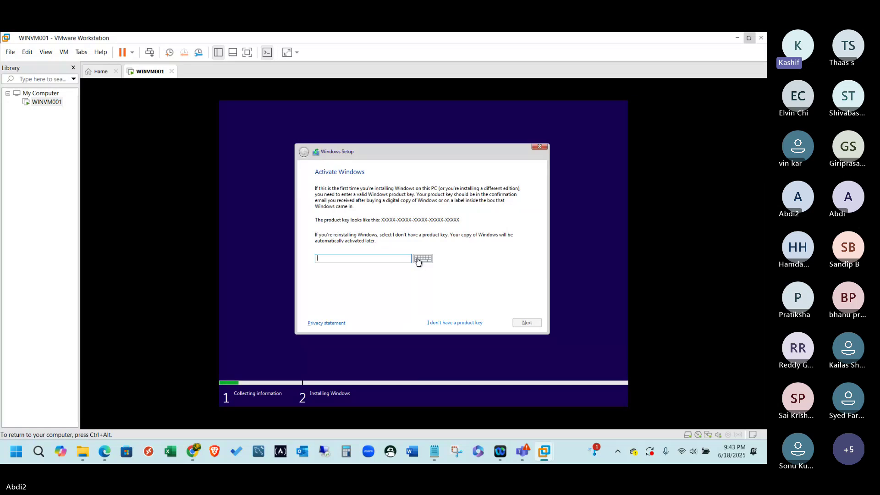
Choose 'I don't have a product key', pick Windows 10 Pro from the edition list, and confirm.
left_click(466, 323)
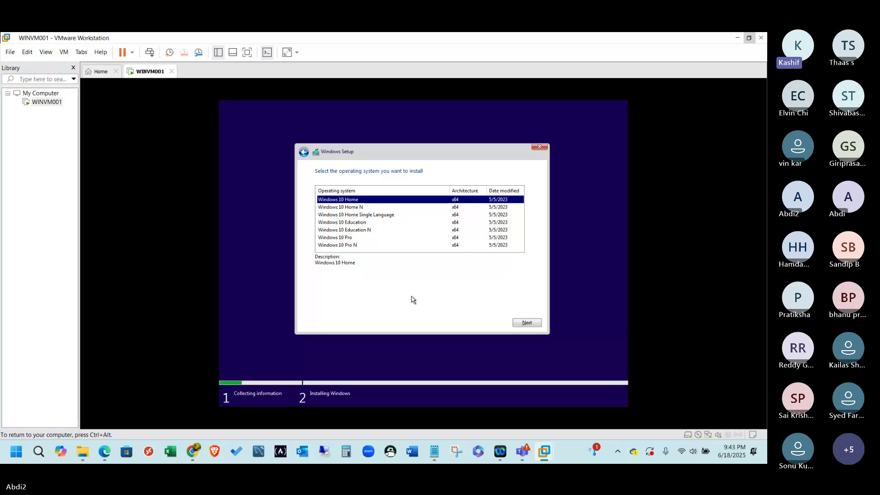
key("Down")
key("Down")
key("Down")
key("Down")
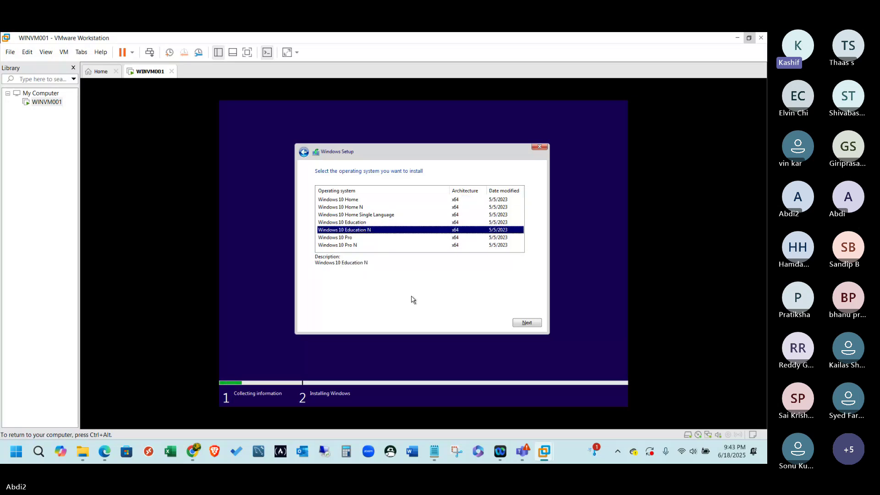
key("Down")
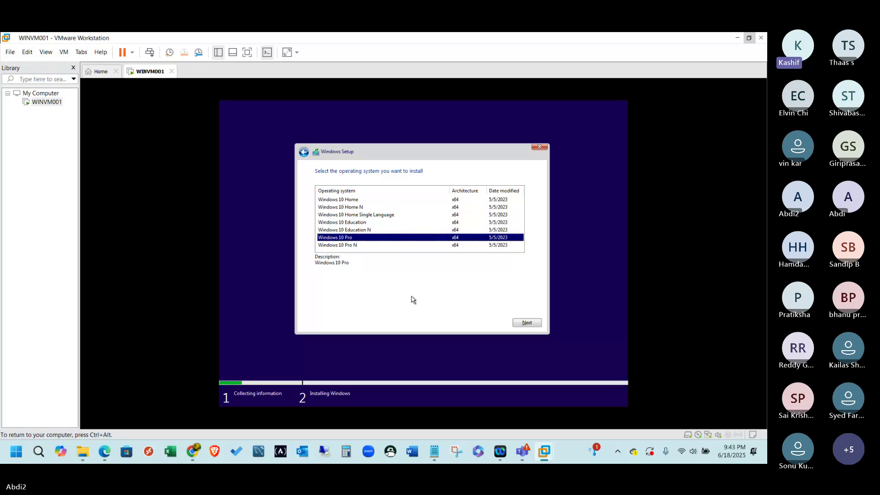
left_click(523, 326)
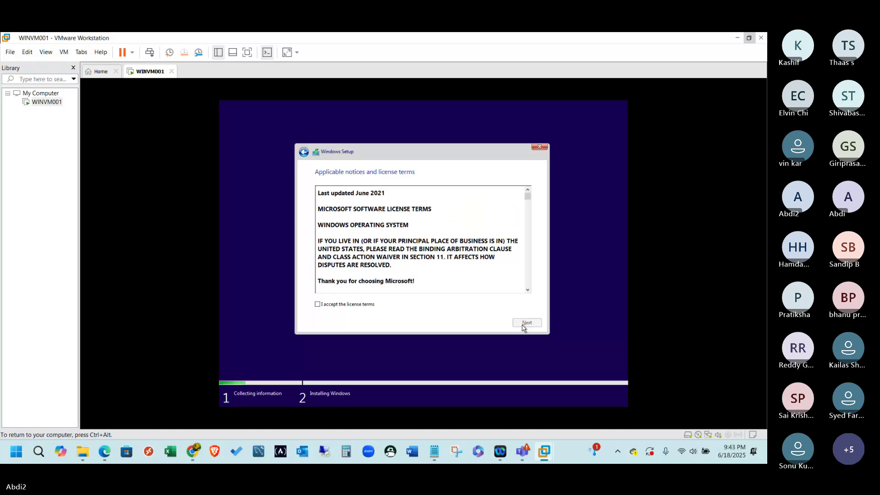
Accept the license terms, choose Custom: Install Windows only, and install onto the 80 GB Drive 0.
left_click(362, 306)
left_click(527, 323)
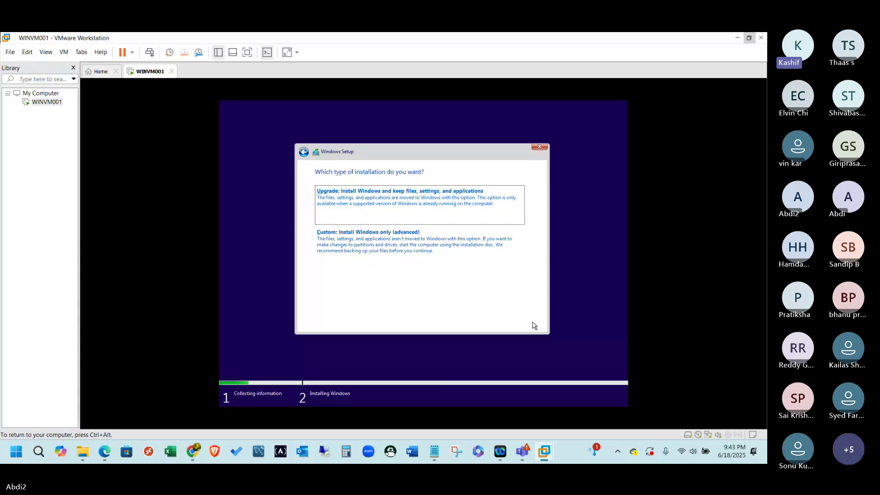
left_click(435, 242)
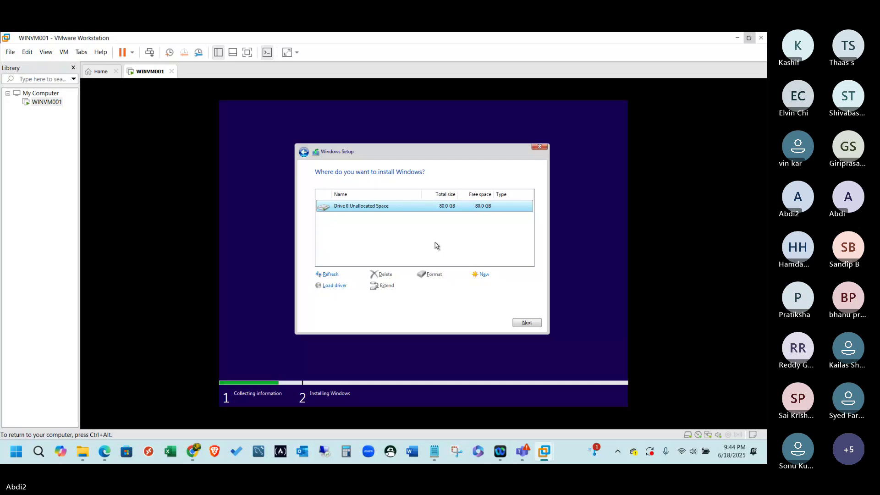
left_click(526, 323)
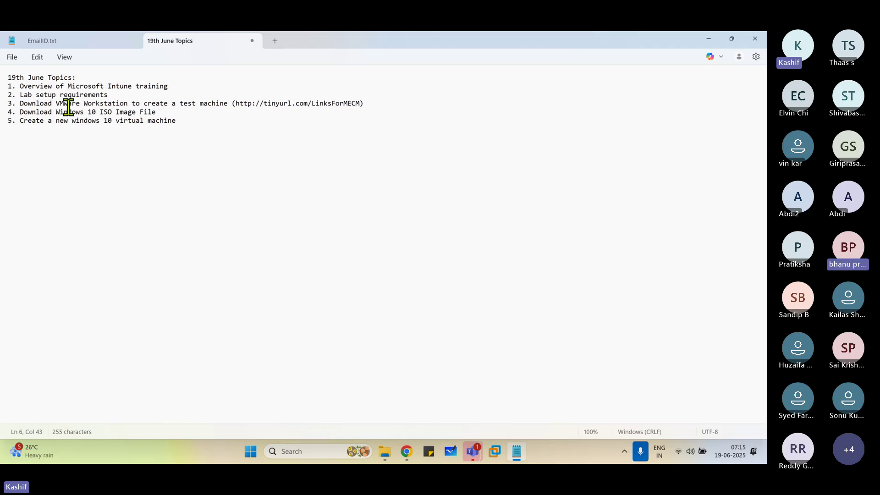
Highlight the whole 19th June topic list repeatedly while explaining it.
mouse_move(10, 77)
left_mouse_down()
mouse_move(35, 98)
mouse_move(246, 137)
mouse_move(2, 69)
left_mouse_up()
left_click(313, 143)
left_click(107, 101)
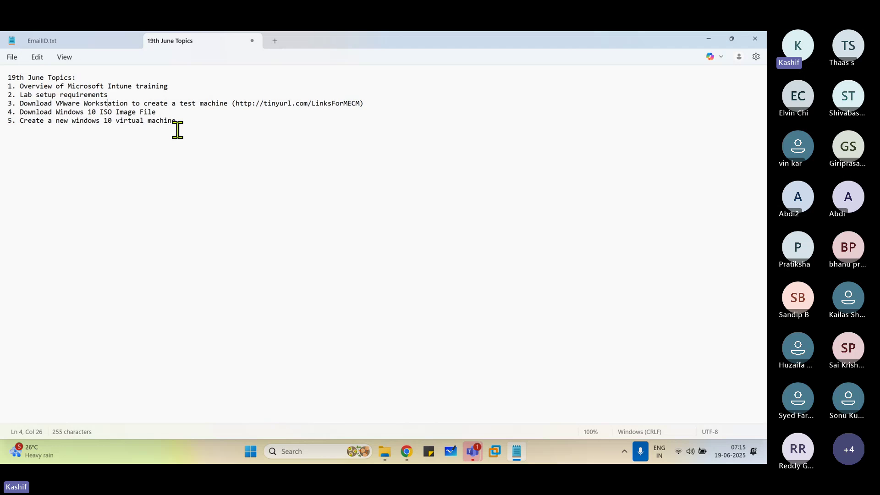
left_click_drag(257, 133, 4, 58)
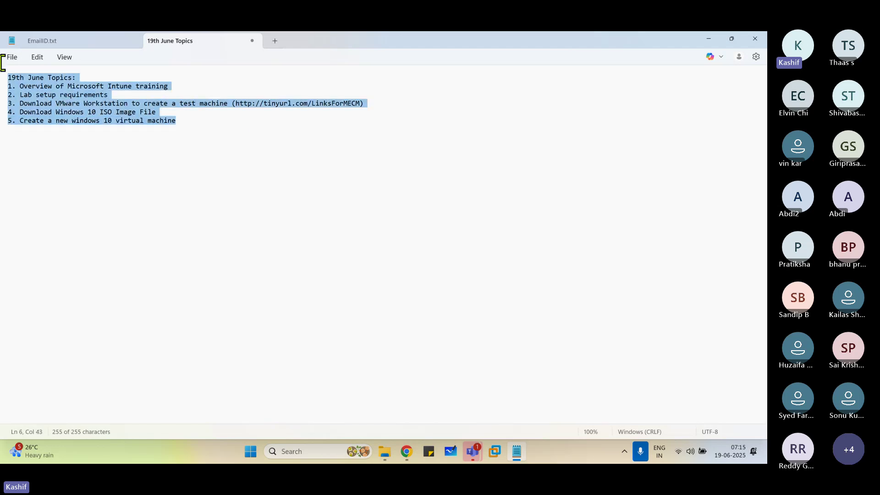
left_click(118, 114)
left_click_drag(189, 119, 5, 71)
left_click(139, 115)
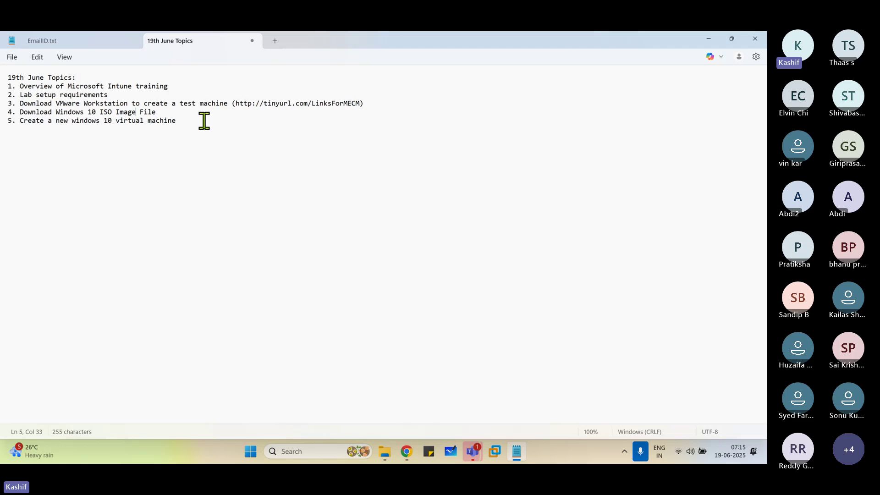
Highlight each topic in turn, from Intune overview to the new virtual machine, then place the caret after the last.
left_click(71, 103)
left_click_drag(8, 80, 183, 87)
left_click(67, 96)
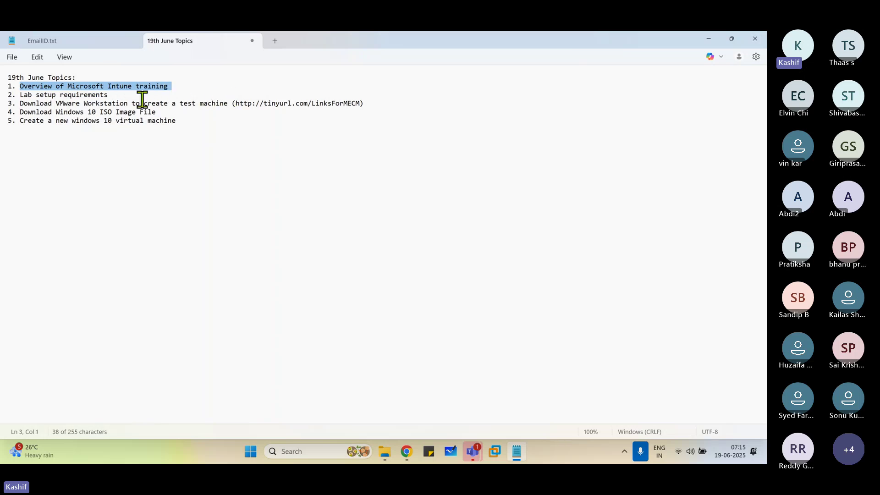
left_click_drag(23, 95, 93, 99)
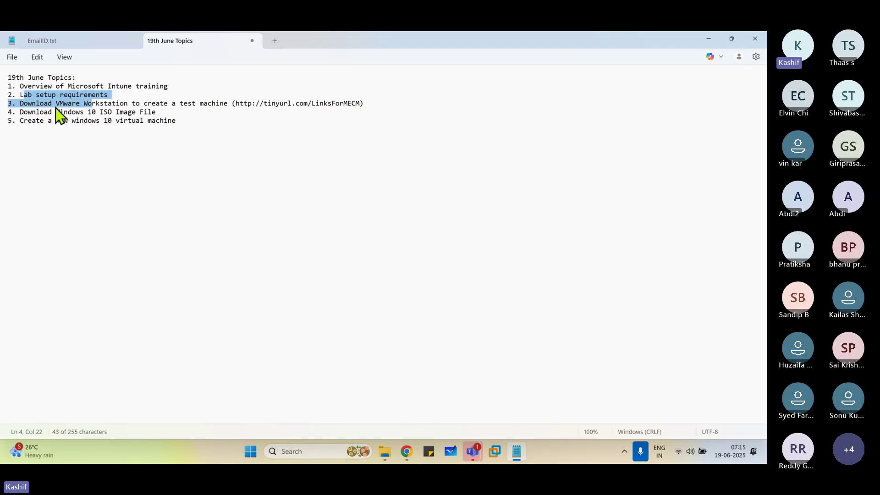
left_click_drag(27, 103, 336, 103)
left_click(306, 104)
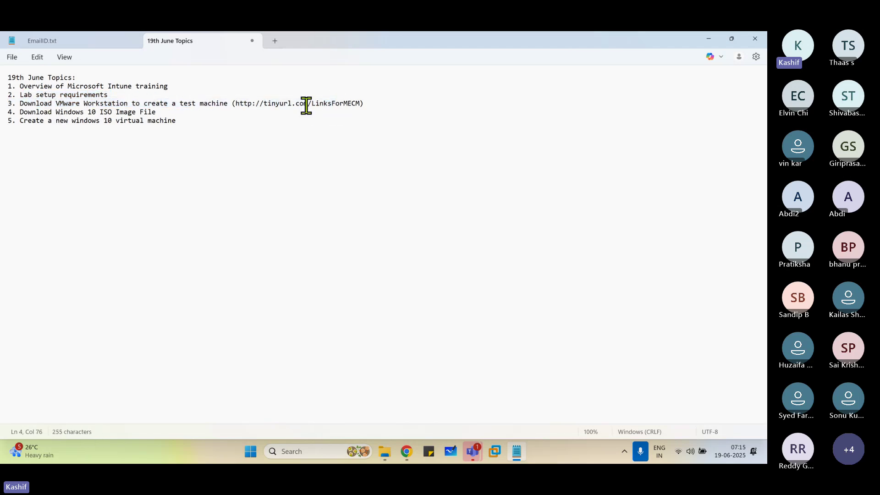
left_click_drag(36, 112, 148, 112)
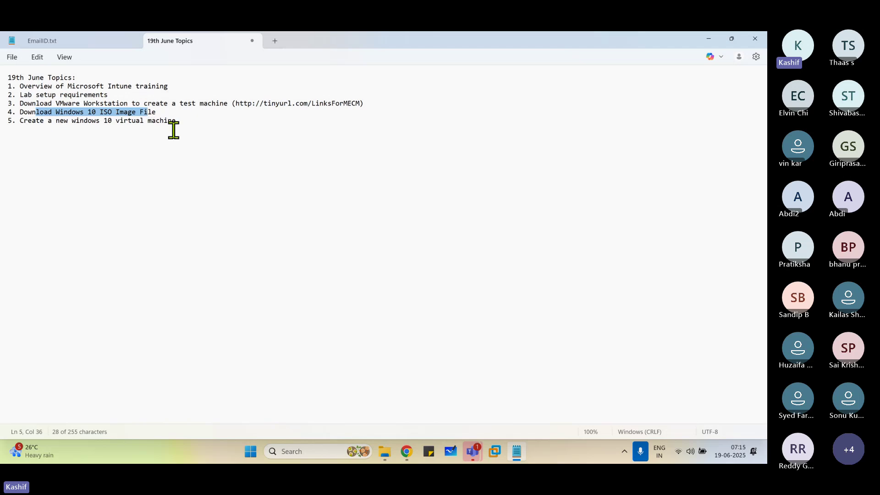
left_click_drag(21, 121, 1, 73)
left_click(164, 121)
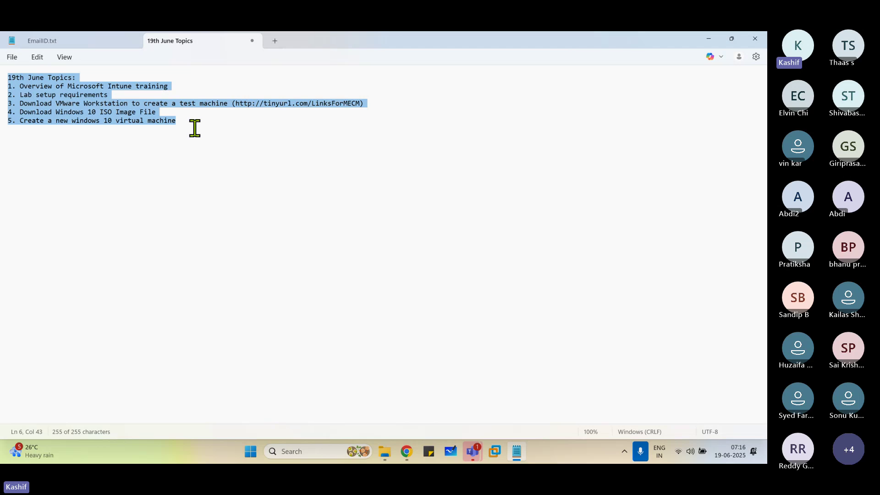
left_click(226, 122)
Below the topics, add lines '6 AM To 7 AM', 'Monday To Friday' and a contact phone number.
key("Return")
key("Return")
key("Return")
key("Return")
key("Return")
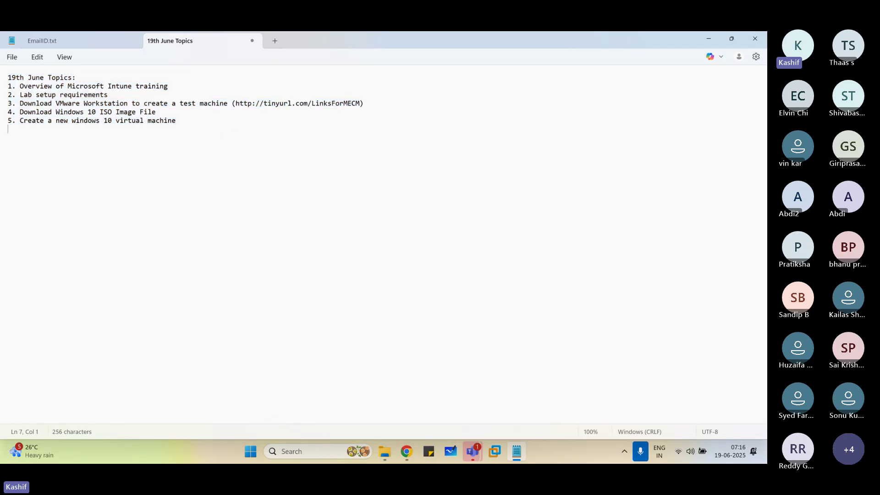
key("Return")
key("Return")
type("6 AM")
type("To 7 AM")
key("Return")
type("Monda")
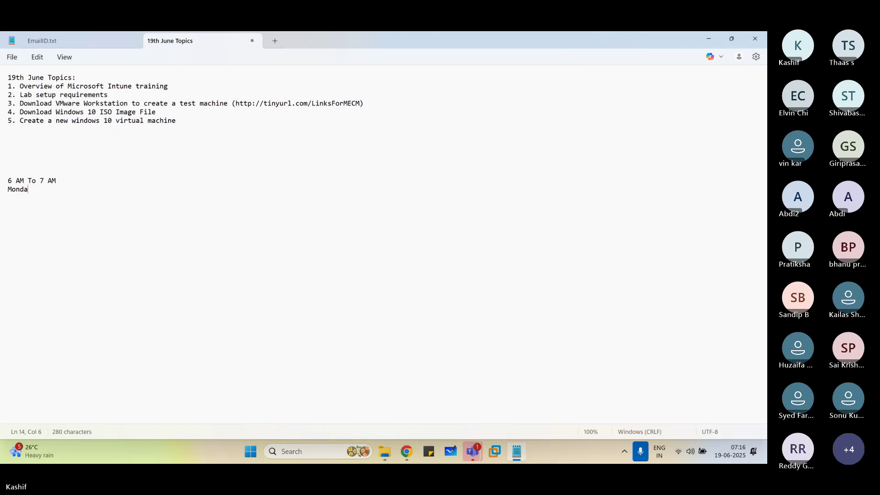
type("y To Friday")
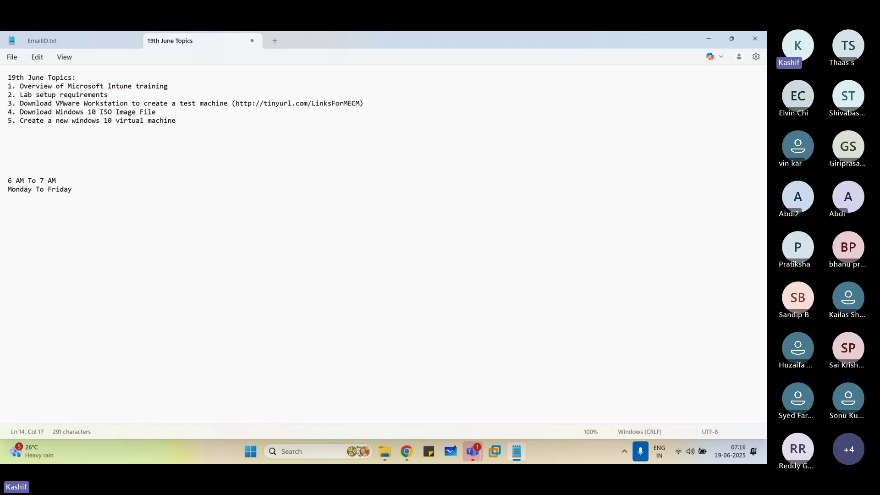
key("Return")
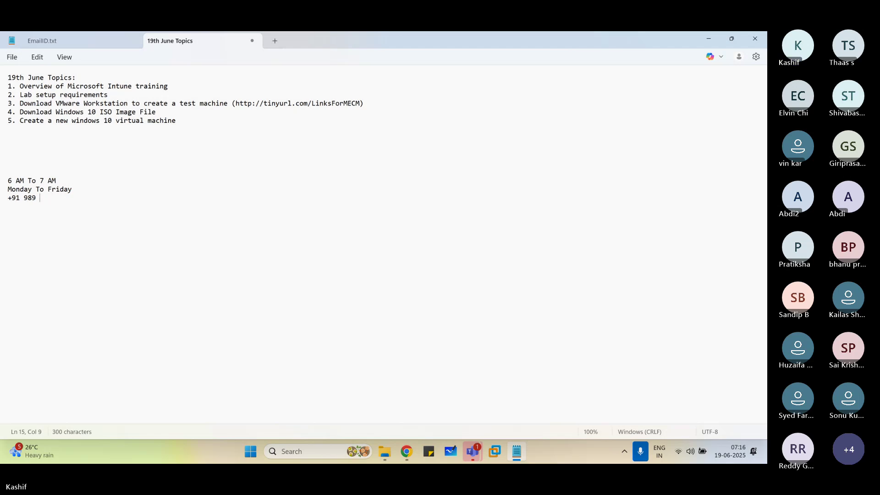
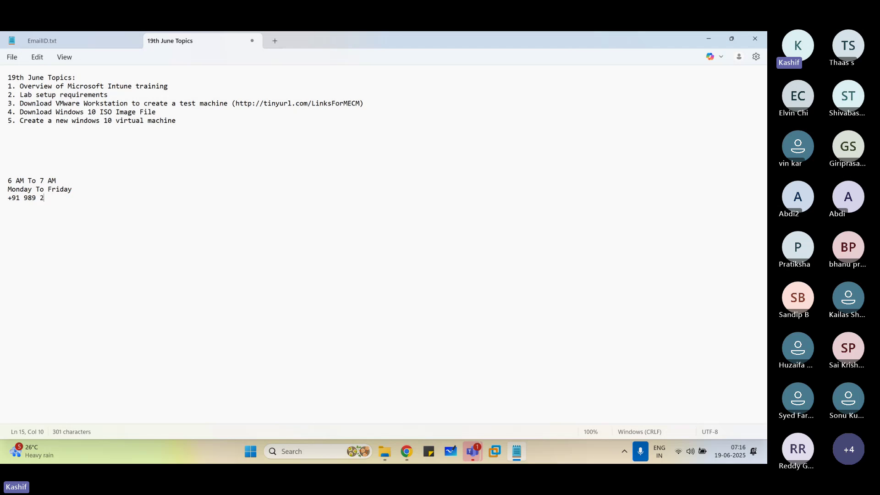
key("Return")
key("Return")
Highlight the schedule lines with the weekdays and phone number while explaining them.
key("ctrl+a")
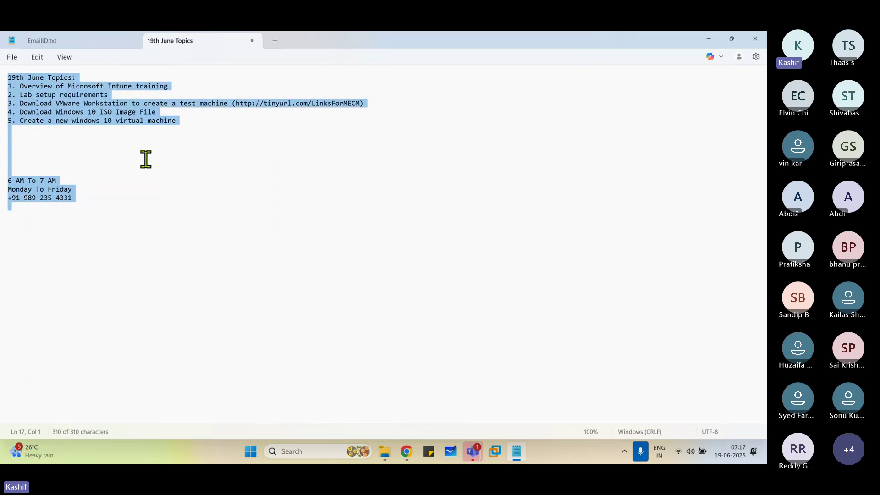
left_click(233, 195)
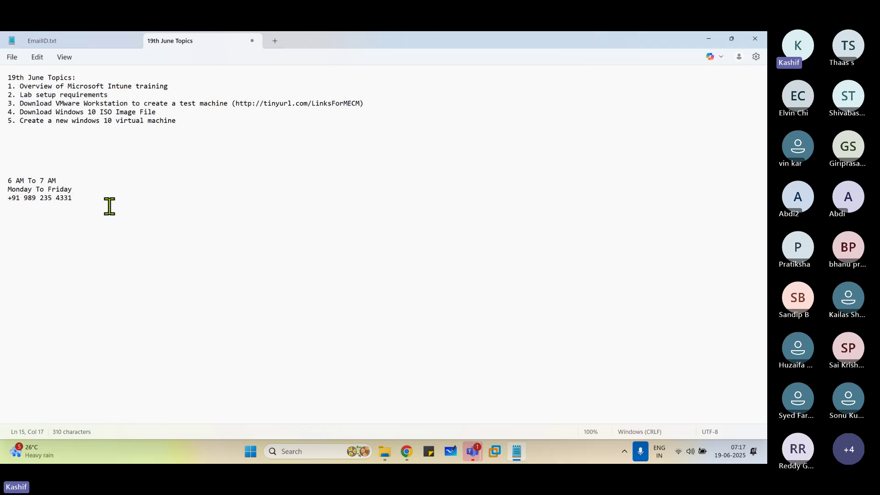
left_click_drag(110, 206, 2, 173)
left_click_drag(158, 204, 2, 161)
left_click(86, 189)
Add 'IST' after the 6 AM To 7 AM time range and stop screen sharing.
triple_click(10, 181)
left_click(84, 188)
type("IST")
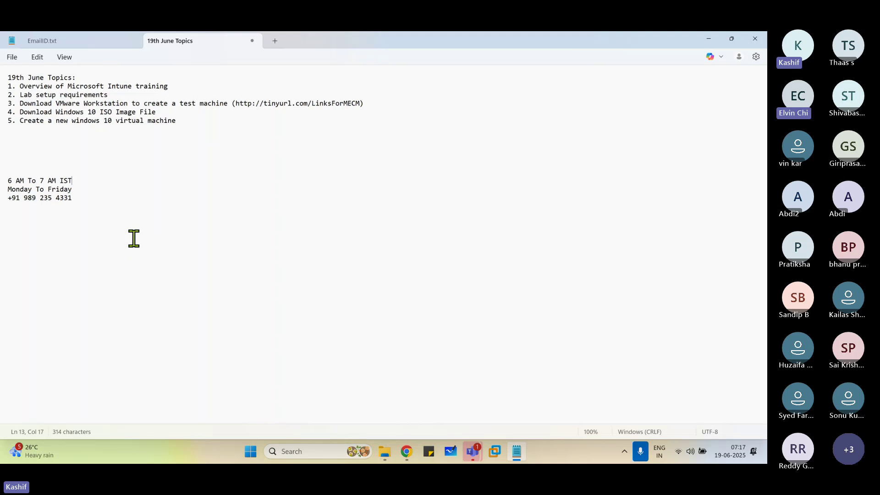
left_click(443, 49)
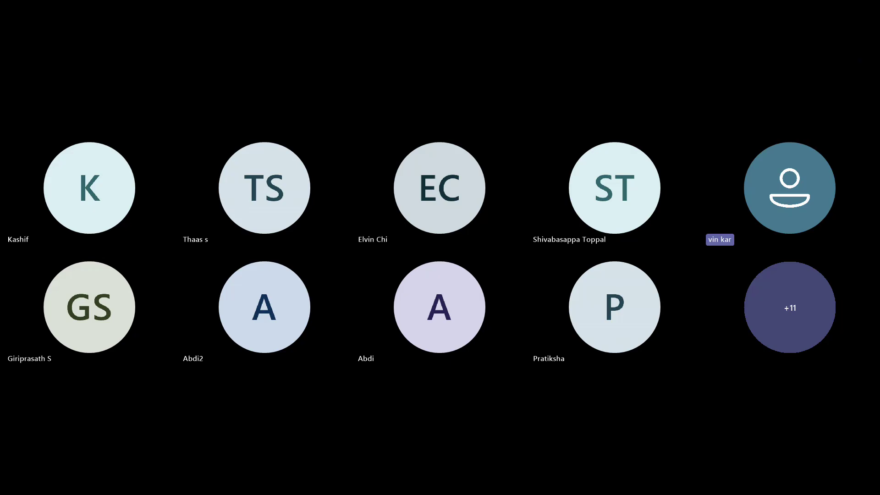